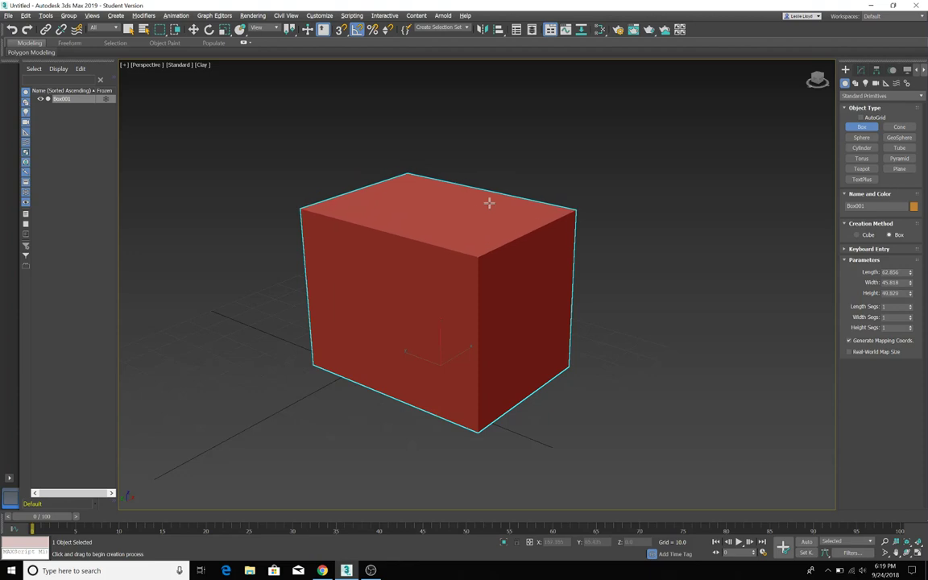
Step: Finish the box at a height of about 50 and show the perspective view in Hidden Line shading
{"action": "left_click", "coordinate": [489, 202]}
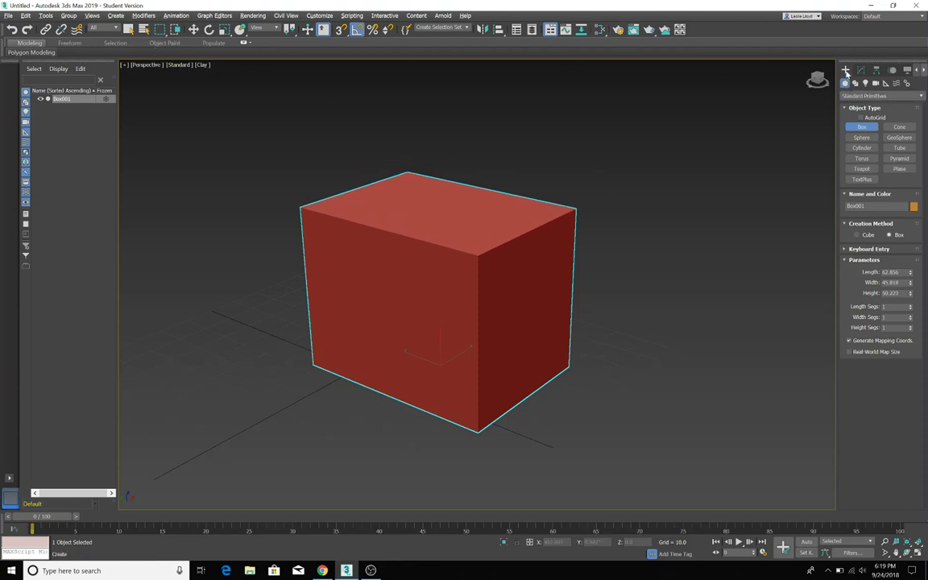
{"action": "left_click", "coordinate": [193, 29]}
{"action": "left_click", "coordinate": [201, 65]}
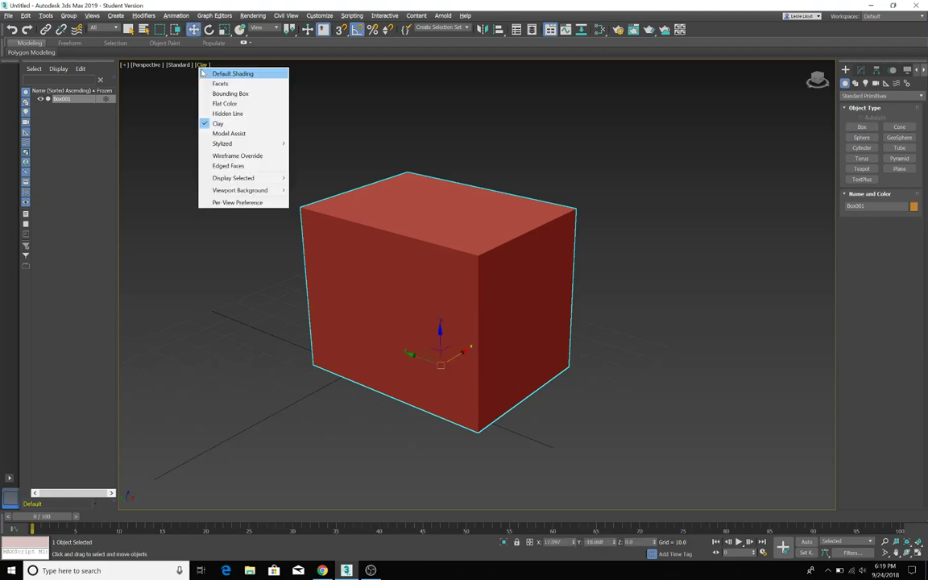
{"action": "left_click", "coordinate": [254, 112]}
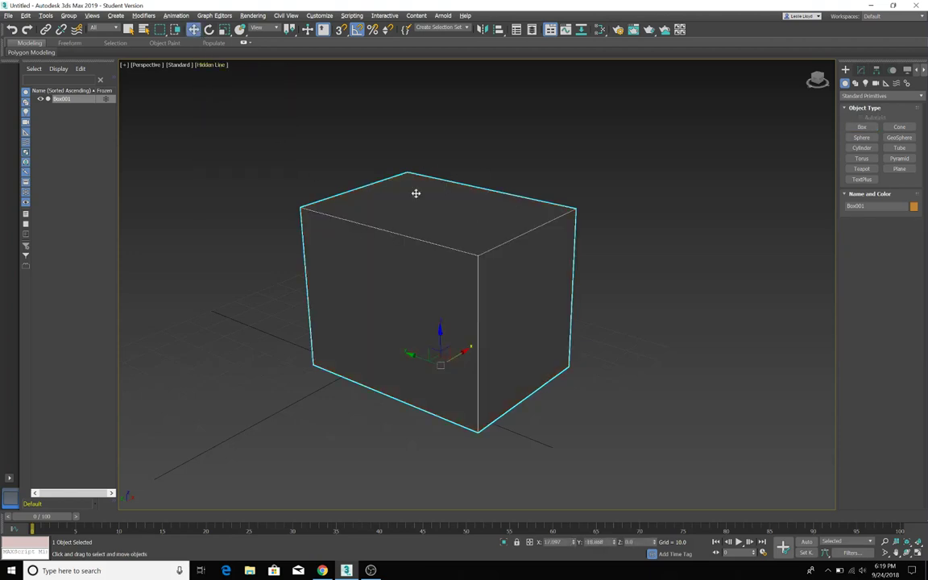
Step: Convert the box to an Editable Poly
{"action": "right_click", "coordinate": [463, 298]}
{"action": "mouse_move", "coordinate": [510, 399]}
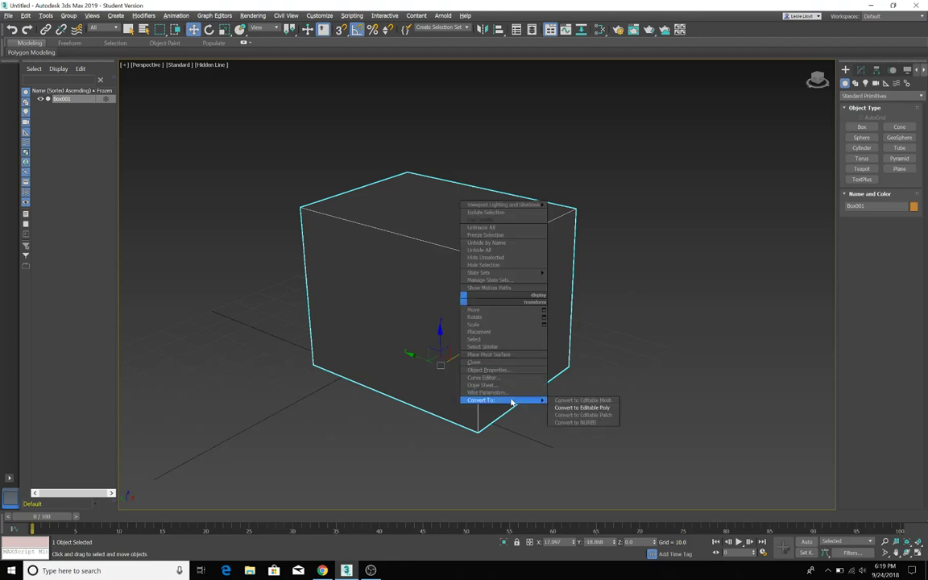
{"action": "left_click", "coordinate": [591, 408]}
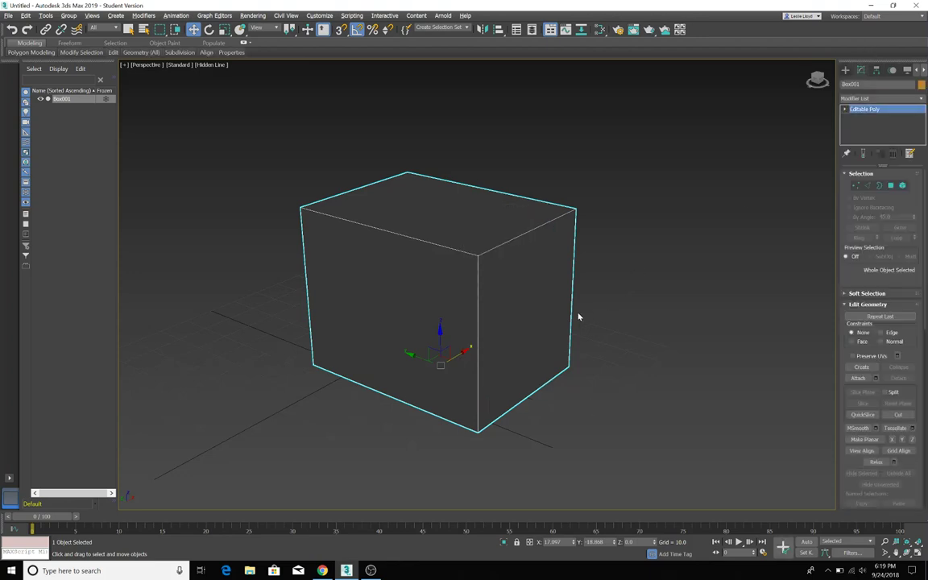
Step: Select the four edges running across the box's width and connect them with 4 segments
{"action": "middle_click_drag", "start_coordinate": [551, 321], "coordinate": [524, 322], "text": "alt"}
{"action": "left_click_drag", "start_coordinate": [392, 159], "coordinate": [481, 470]}
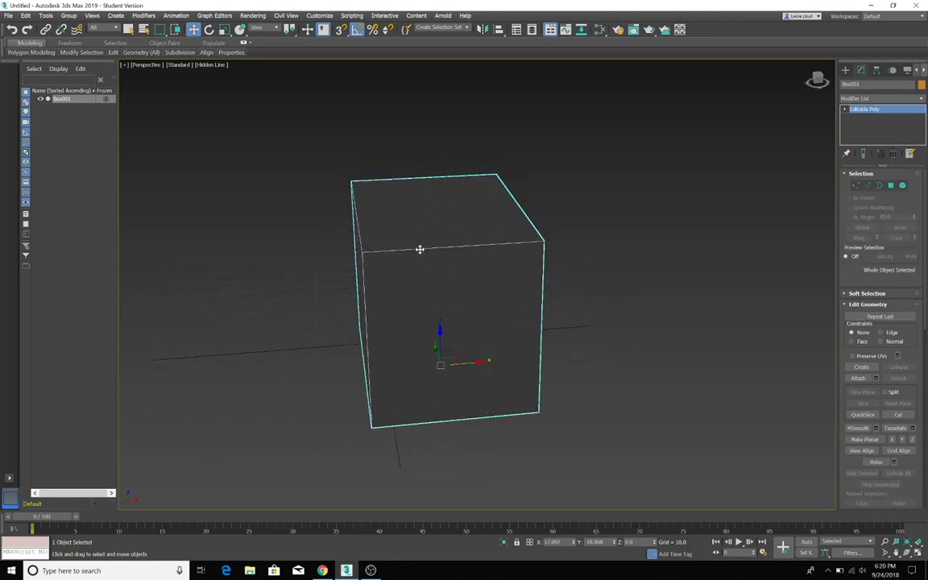
{"action": "left_click", "coordinate": [867, 185]}
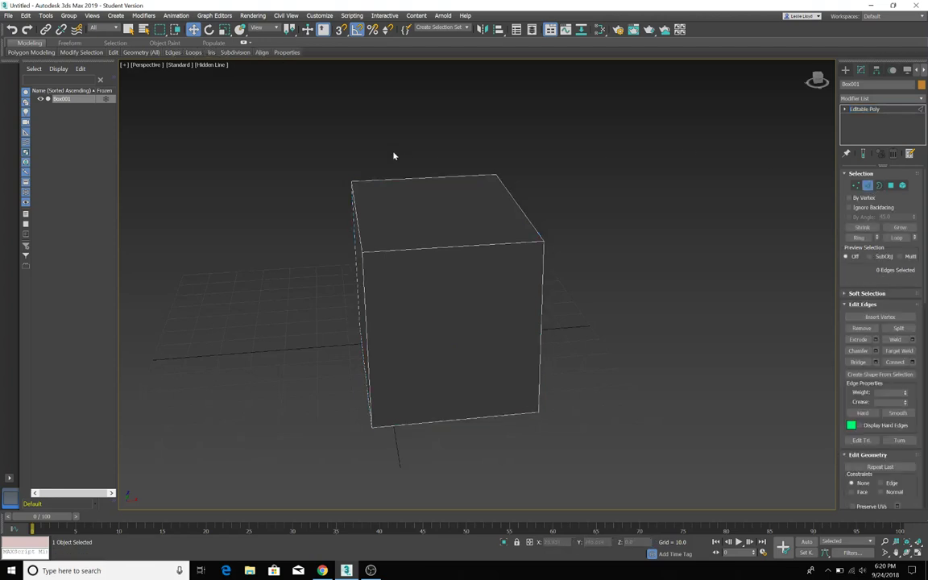
{"action": "left_click_drag", "start_coordinate": [466, 443], "coordinate": [468, 441]}
{"action": "mouse_move", "coordinate": [449, 416]}
{"action": "middle_mouse_down", "text": "alt"}
{"action": "mouse_move", "coordinate": [437, 403]}
{"action": "mouse_move", "coordinate": [465, 326]}
{"action": "mouse_move", "coordinate": [453, 408]}
{"action": "mouse_move", "coordinate": [441, 412]}
{"action": "middle_mouse_up", "text": "alt"}
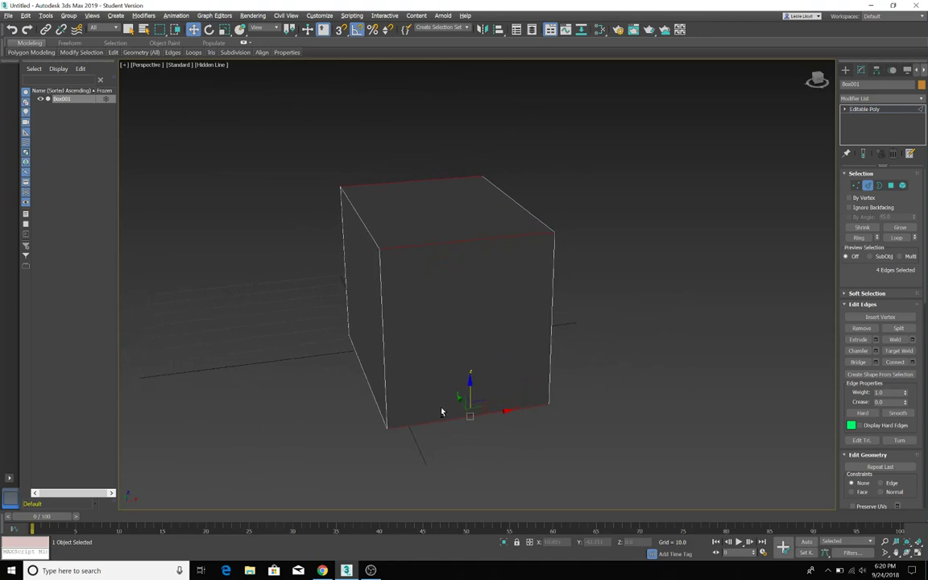
{"action": "left_click", "coordinate": [912, 362]}
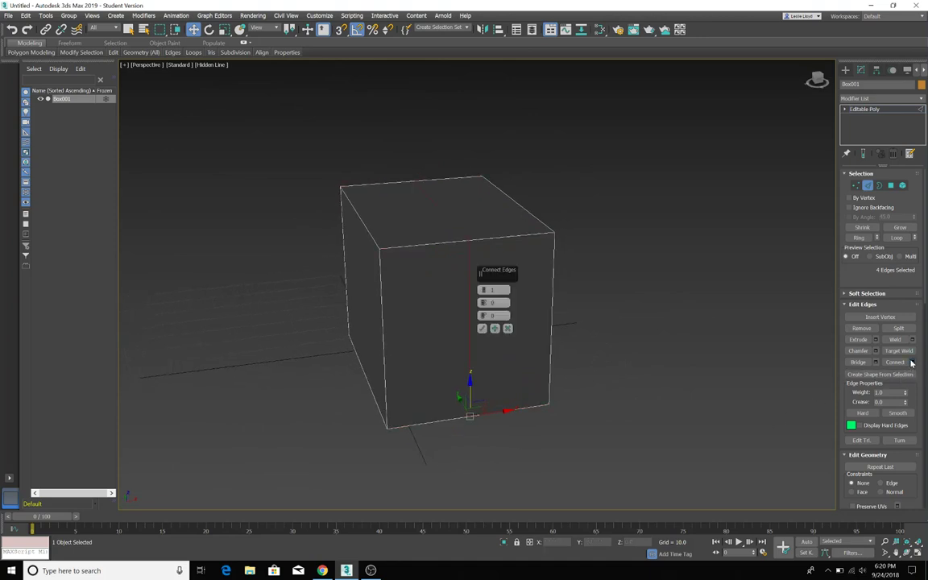
{"action": "left_click", "coordinate": [484, 288]}
{"action": "left_click", "coordinate": [482, 329]}
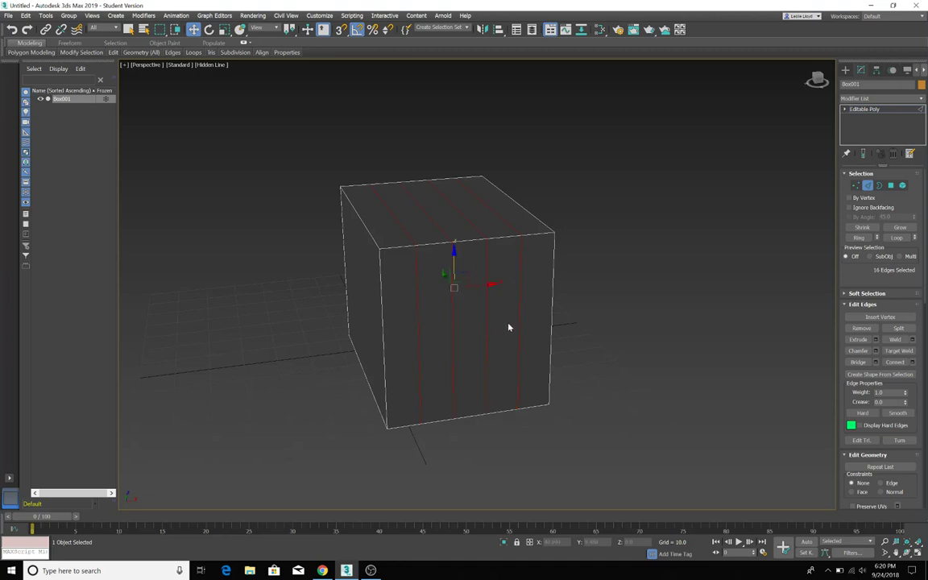
Step: Select all edges running along the box's length and connect them with 2 segments and a pinch of 88
{"action": "middle_click_drag", "start_coordinate": [418, 343], "coordinate": [418, 258], "text": "alt"}
{"action": "left_click", "coordinate": [394, 165]}
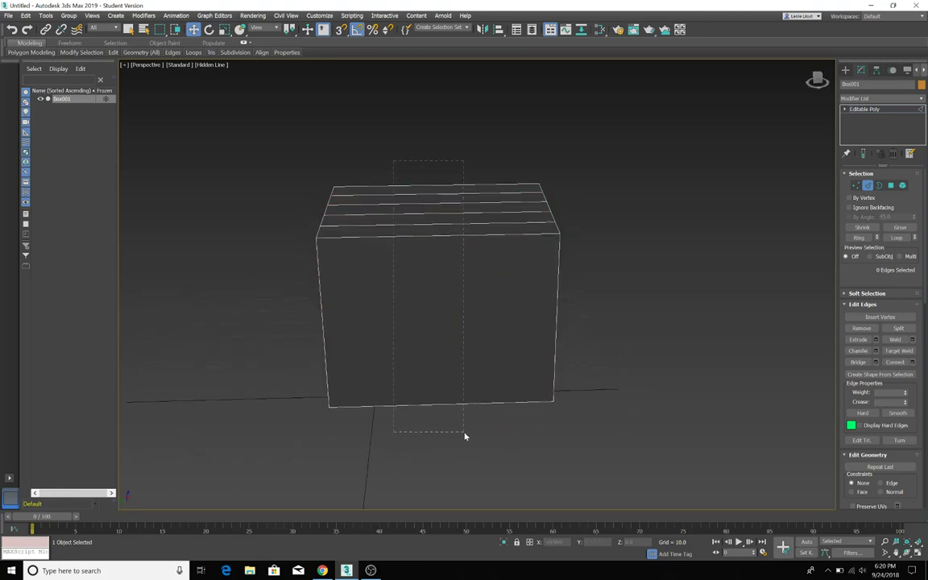
{"action": "left_click_drag", "start_coordinate": [464, 435], "coordinate": [463, 435]}
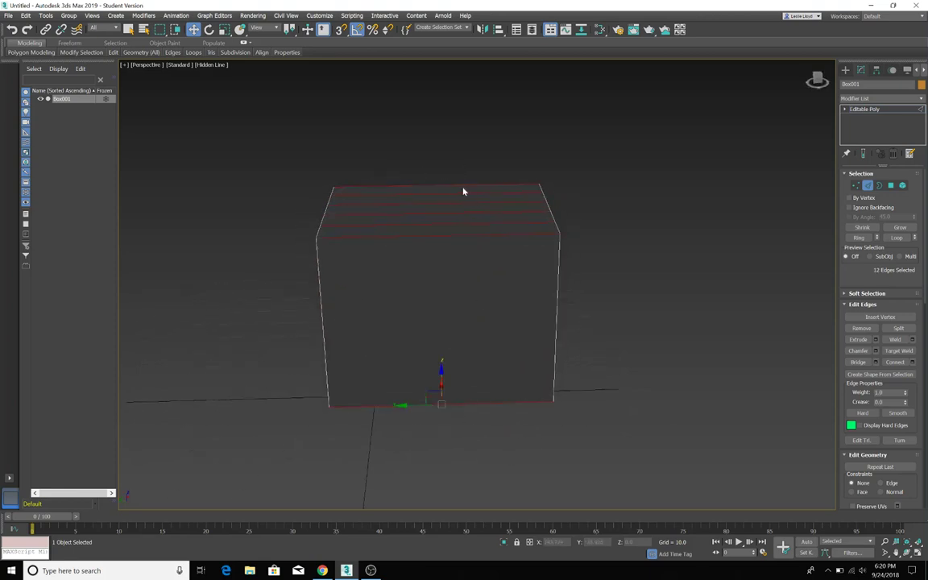
{"action": "left_click", "coordinate": [911, 364]}
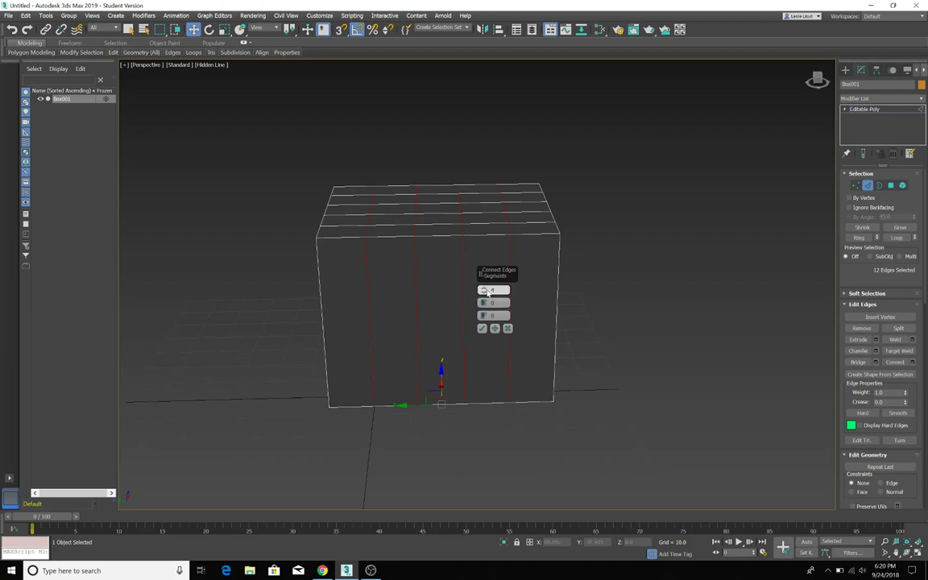
{"action": "left_click", "coordinate": [484, 293]}
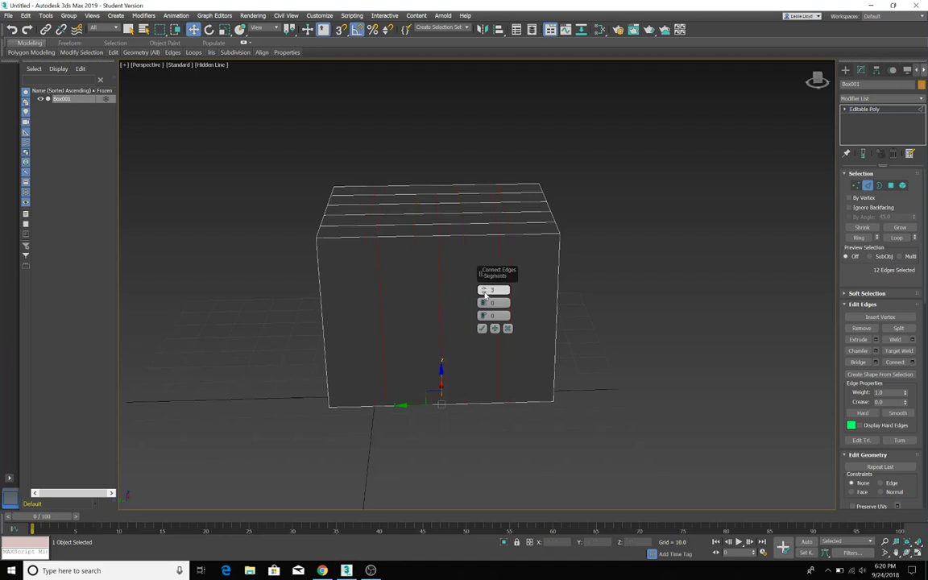
{"action": "left_click", "coordinate": [485, 293]}
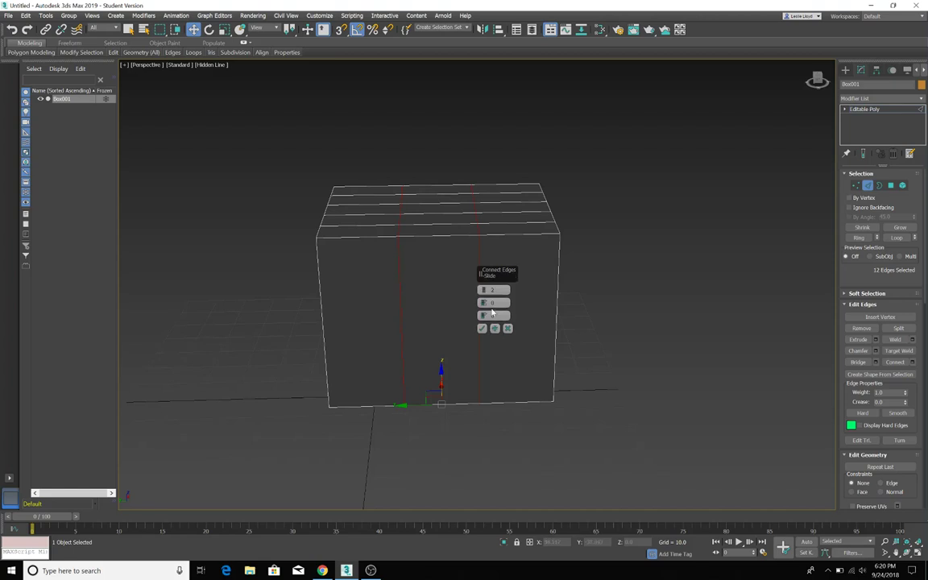
{"action": "left_click_drag", "start_coordinate": [483, 303], "coordinate": [482, 205]}
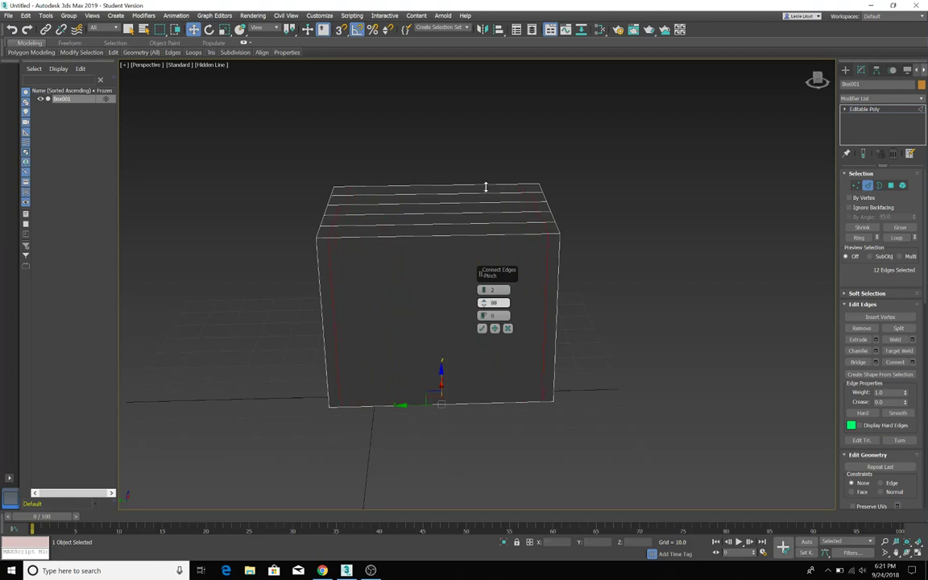
{"action": "left_click_drag", "start_coordinate": [486, 187], "coordinate": [486, 187]}
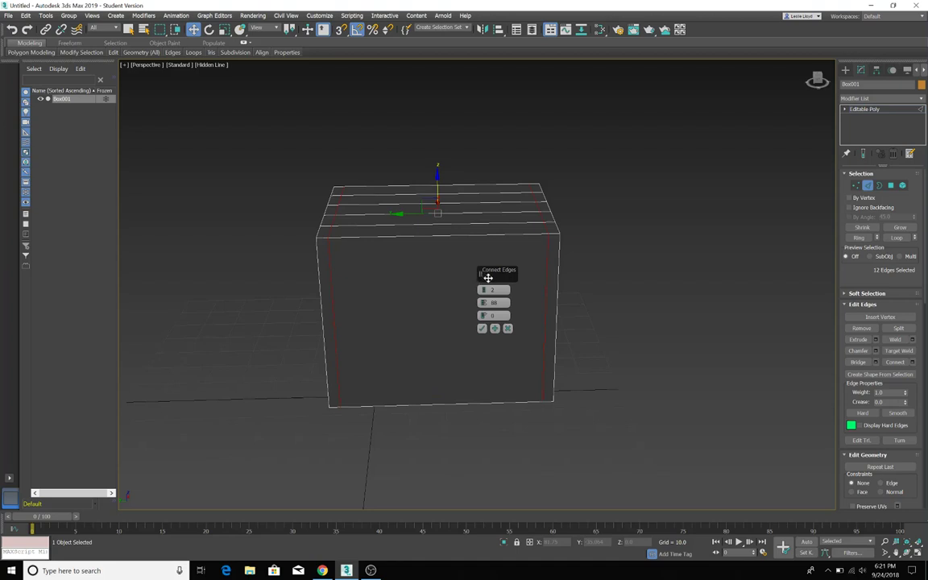
{"action": "left_click", "coordinate": [483, 329]}
{"action": "middle_click_drag", "start_coordinate": [500, 287], "coordinate": [447, 286], "text": "alt"}
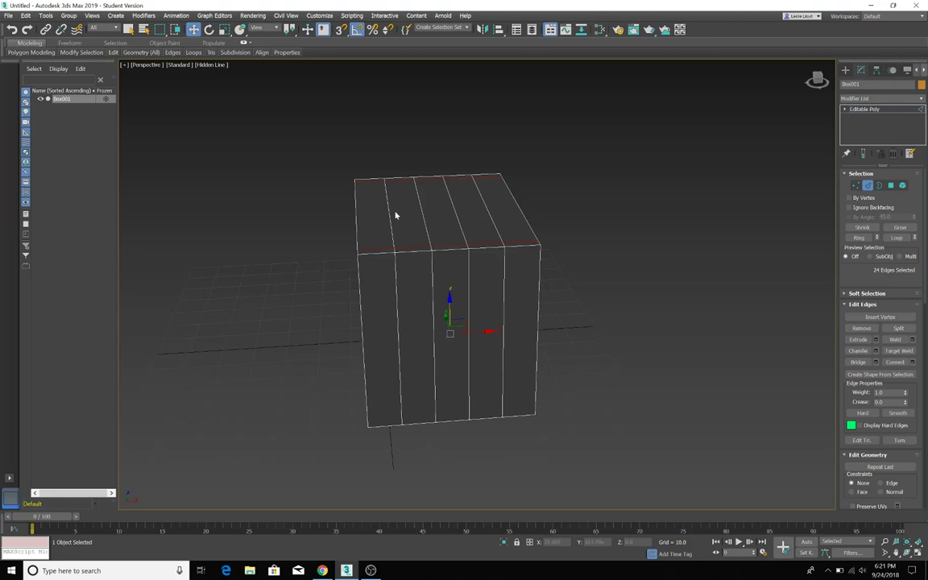
{"action": "left_click", "coordinate": [878, 187]}
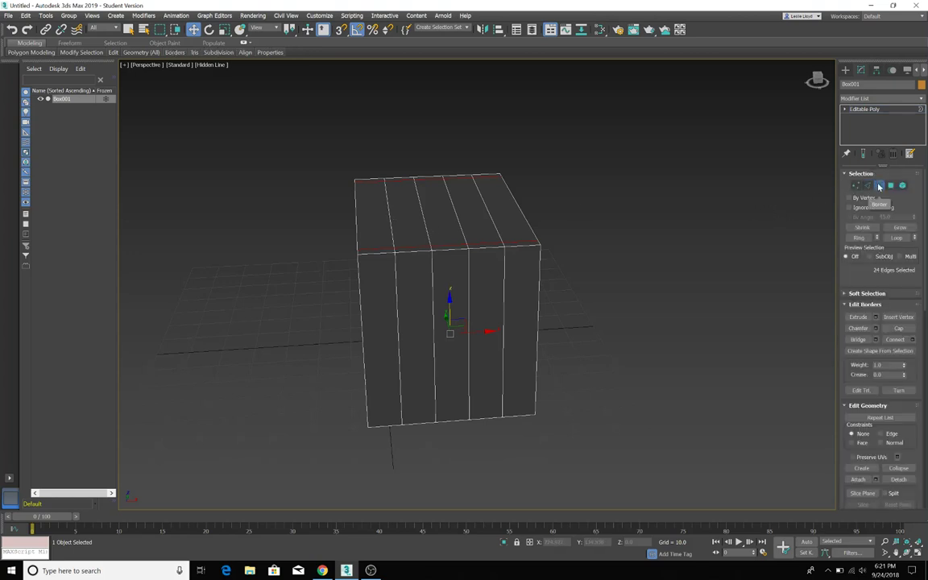
{"action": "left_click", "coordinate": [386, 223]}
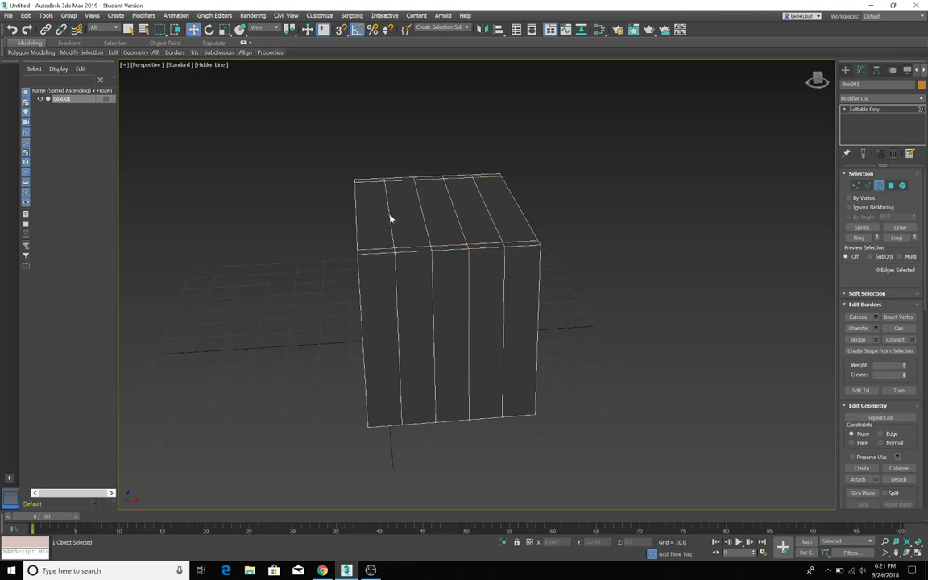
{"action": "left_click", "coordinate": [868, 186]}
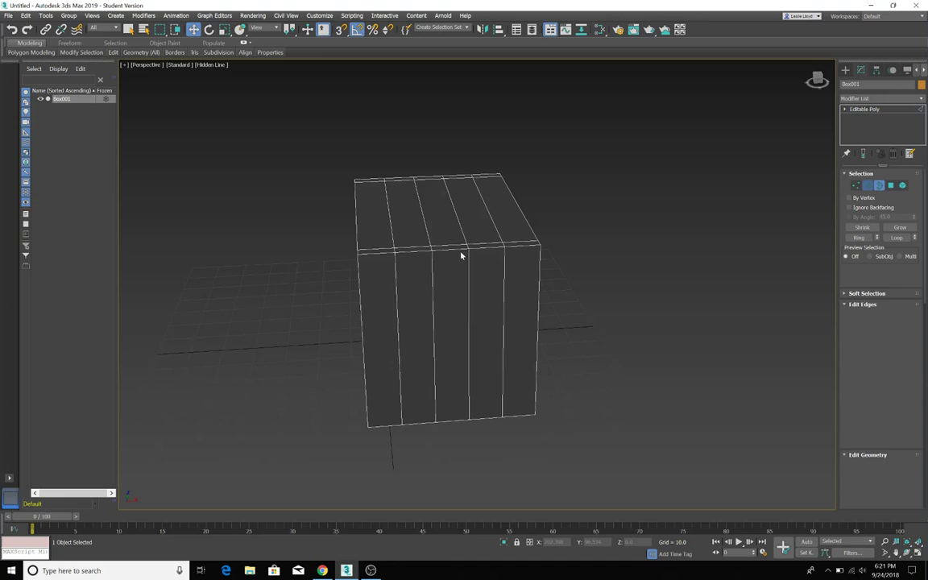
Step: Select the whole outer lengthwise edge loop at the low-X side and move it along X close to the box's nearest side
{"action": "left_click", "coordinate": [391, 236]}
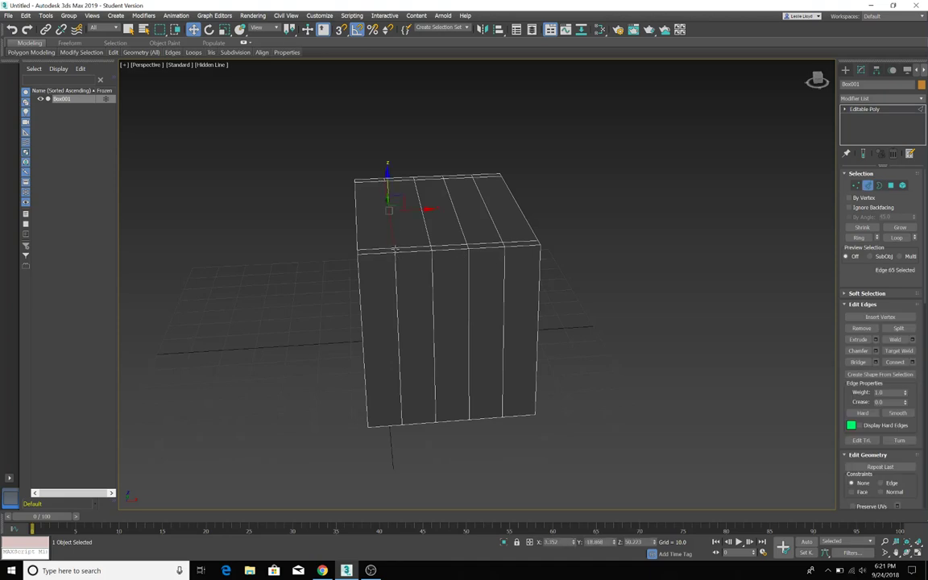
{"action": "middle_click_drag", "start_coordinate": [395, 249], "coordinate": [434, 270], "text": "alt"}
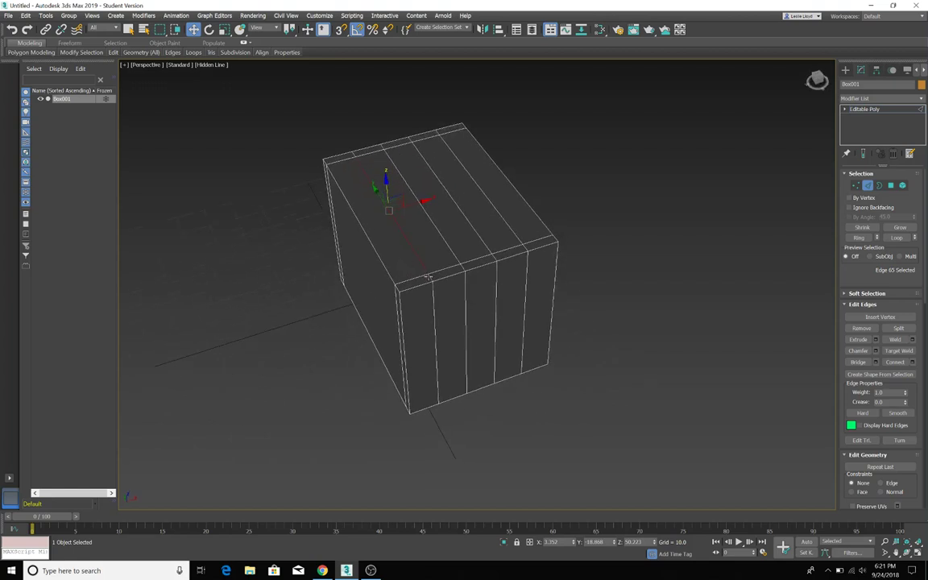
{"action": "left_click", "coordinate": [427, 277], "text": "ctrl"}
{"action": "left_click", "coordinate": [427, 265], "text": "alt"}
{"action": "double_click", "coordinate": [435, 277]}
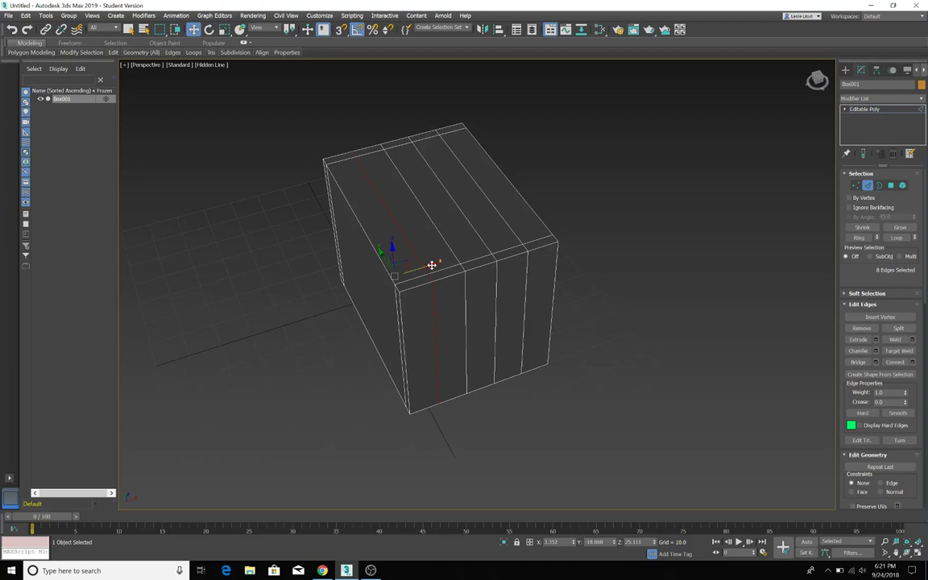
{"action": "left_click_drag", "start_coordinate": [432, 265], "coordinate": [421, 270]}
{"action": "middle_click_drag", "start_coordinate": [466, 257], "coordinate": [441, 257], "text": "alt"}
{"action": "left_click", "coordinate": [475, 273]}
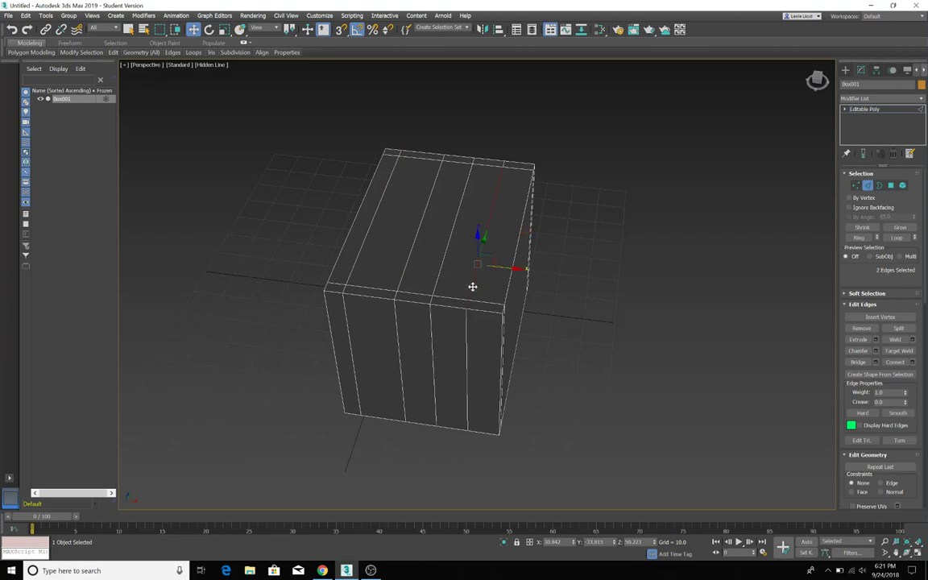
{"action": "left_click", "coordinate": [474, 287]}
{"action": "left_click", "coordinate": [555, 273]}
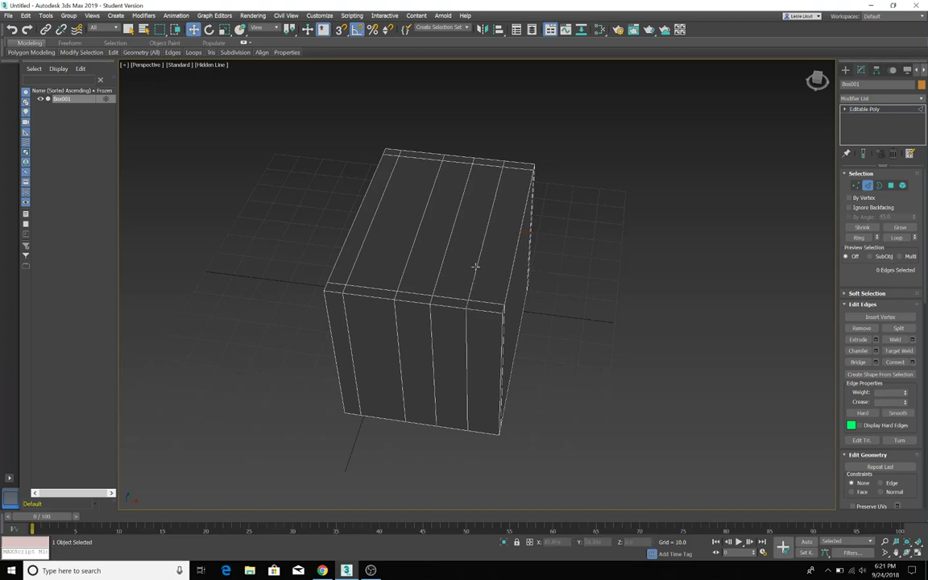
{"action": "left_click", "coordinate": [475, 281]}
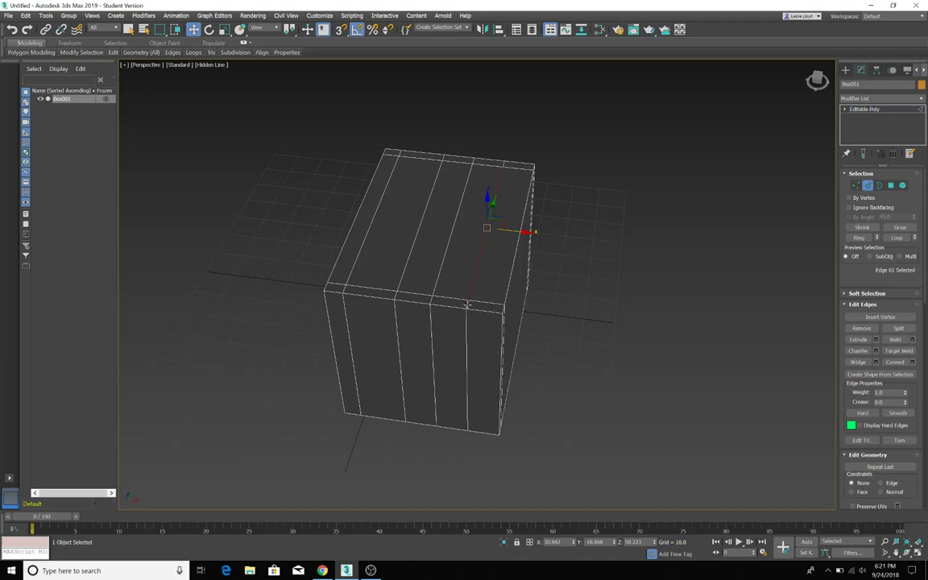
{"action": "key", "text": "shift"}
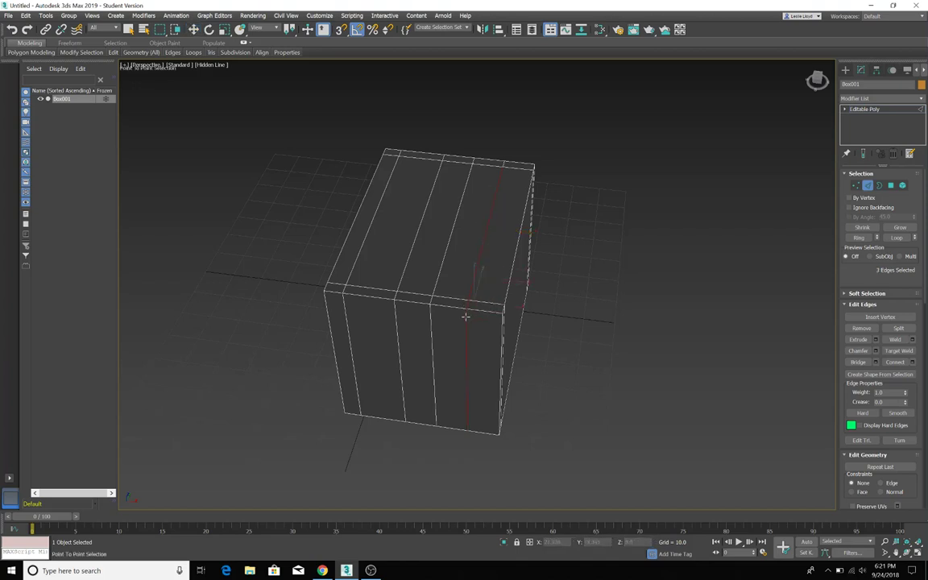
{"action": "key", "text": "w"}
{"action": "left_click", "coordinate": [561, 218]}
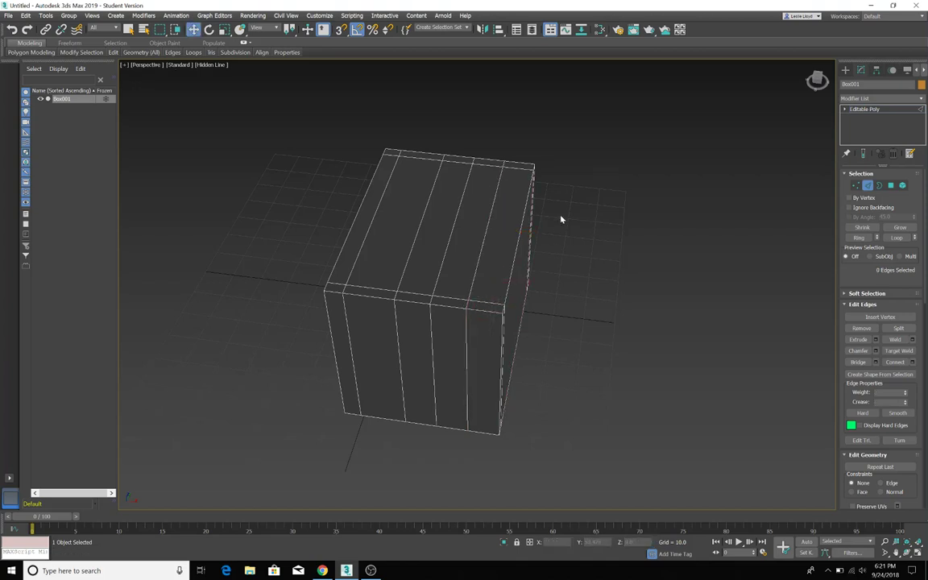
Step: Select the whole outer edge loop at the opposite side and move it outward along X to about 35.6
{"action": "left_click", "coordinate": [493, 215]}
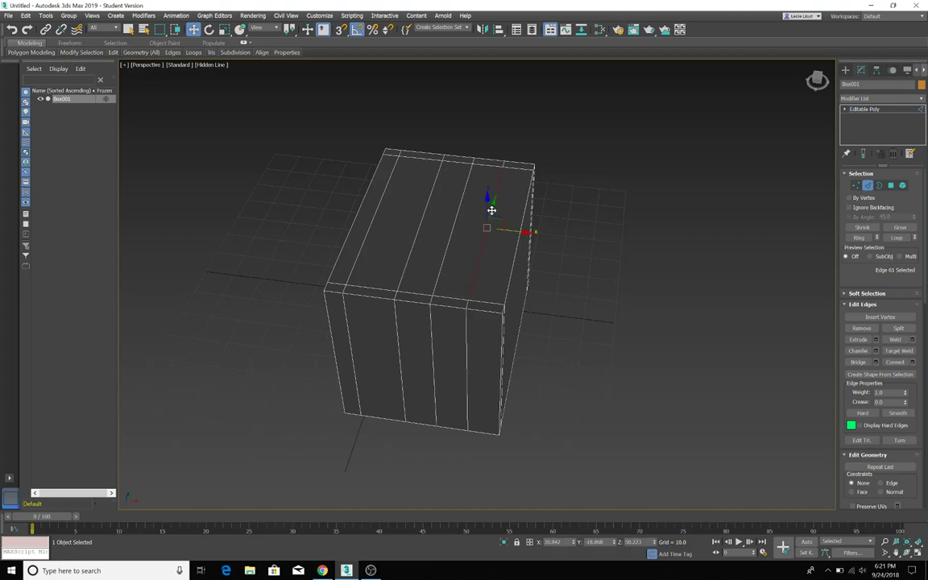
{"action": "right_click", "coordinate": [467, 304]}
{"action": "double_click", "coordinate": [467, 304]}
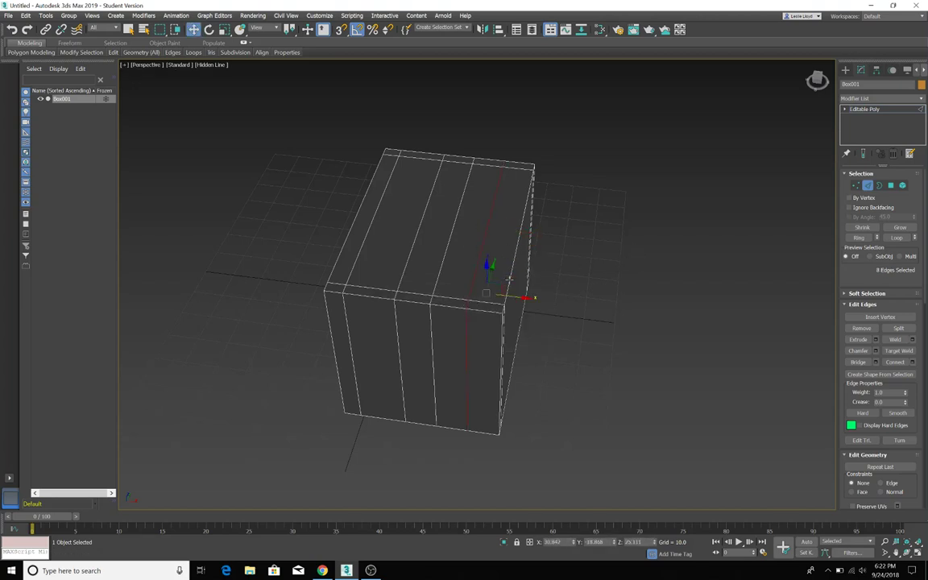
{"action": "left_click_drag", "start_coordinate": [525, 297], "coordinate": [539, 299]}
Step: Try to taper the box by selecting all its top vertices and scaling them down uniformly
{"action": "middle_click_drag", "start_coordinate": [487, 303], "coordinate": [508, 297], "text": "alt"}
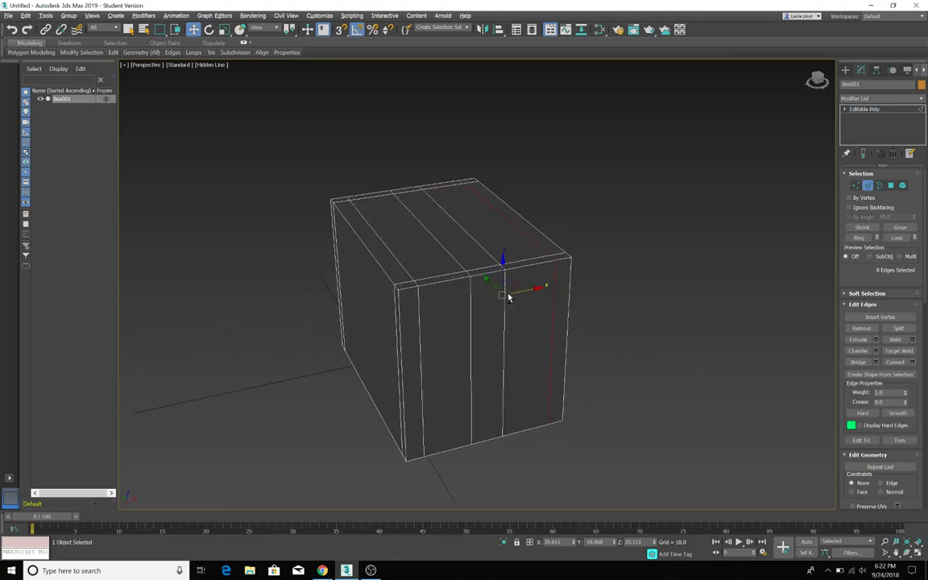
{"action": "key", "text": "1"}
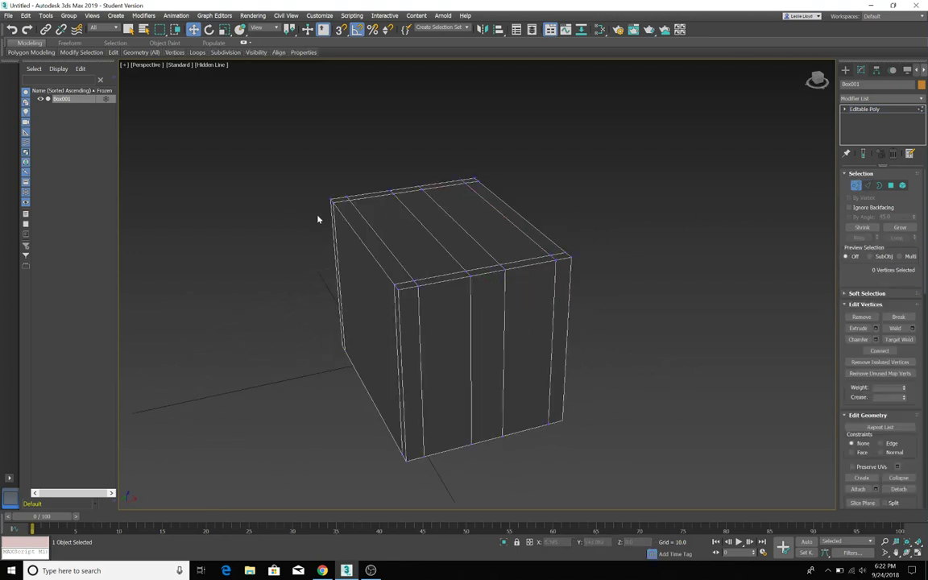
{"action": "left_click_drag", "start_coordinate": [631, 303], "coordinate": [636, 306]}
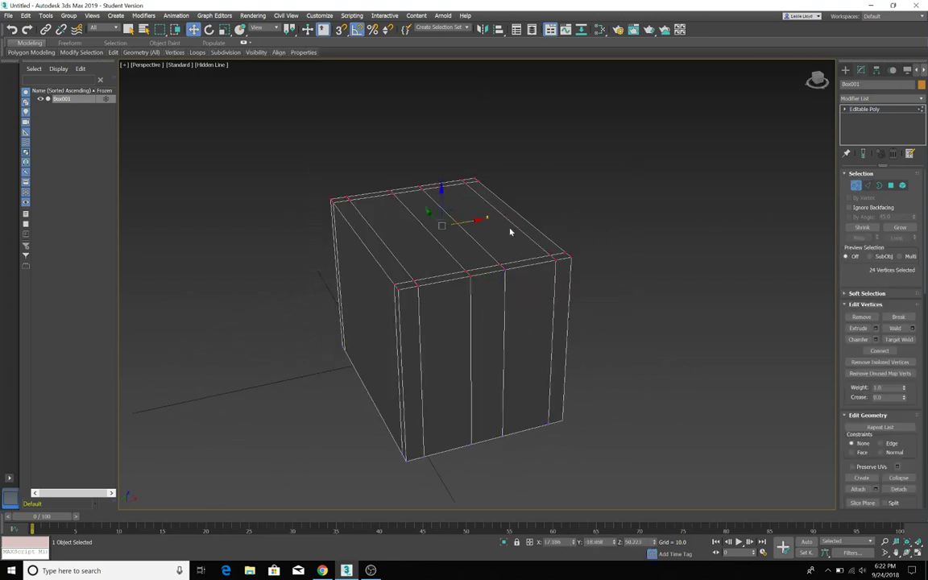
{"action": "mouse_move", "coordinate": [485, 291]}
{"action": "middle_mouse_down", "text": "alt"}
{"action": "mouse_move", "coordinate": [387, 308]}
{"action": "mouse_move", "coordinate": [374, 287]}
{"action": "mouse_move", "coordinate": [472, 278]}
{"action": "mouse_move", "coordinate": [479, 289]}
{"action": "mouse_move", "coordinate": [471, 290]}
{"action": "middle_mouse_up", "text": "alt"}
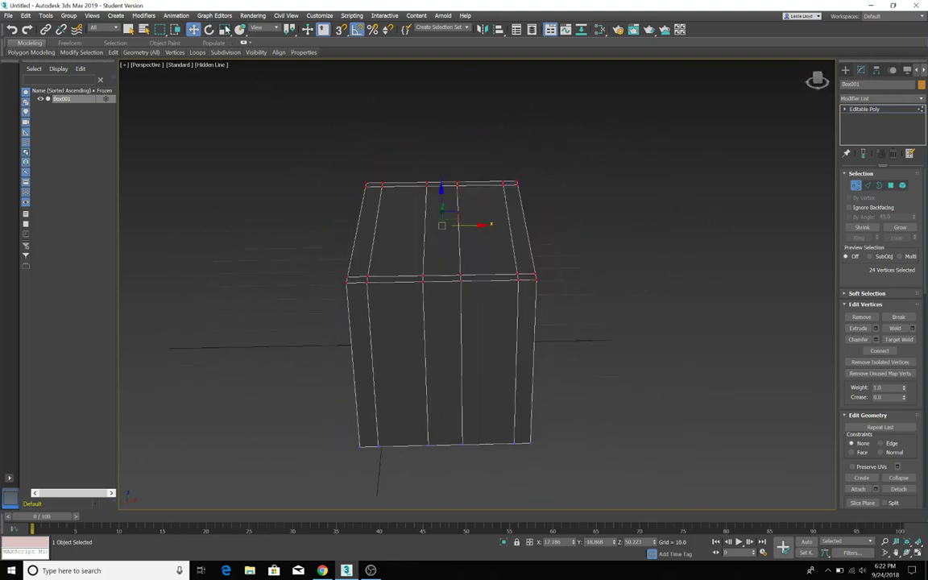
{"action": "left_click", "coordinate": [223, 29]}
{"action": "middle_click_drag", "start_coordinate": [442, 253], "coordinate": [460, 252], "text": "alt"}
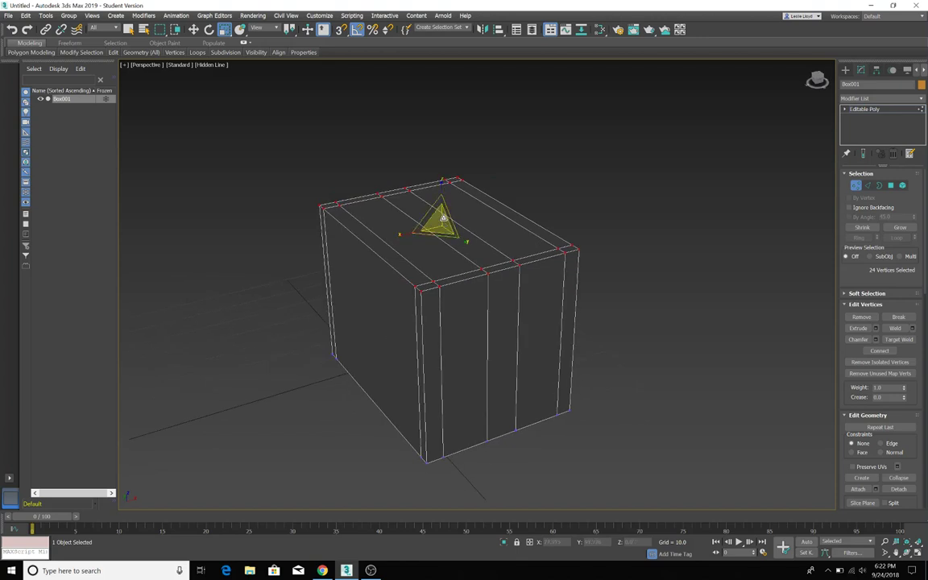
{"action": "left_click_drag", "start_coordinate": [443, 216], "coordinate": [440, 235]}
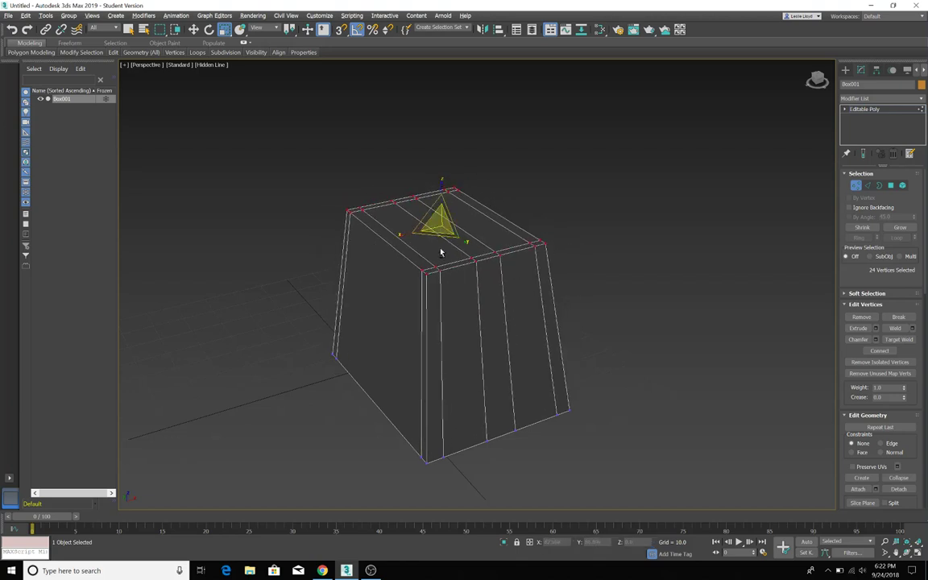
{"action": "middle_click_drag", "start_coordinate": [440, 252], "coordinate": [425, 258], "text": "alt"}
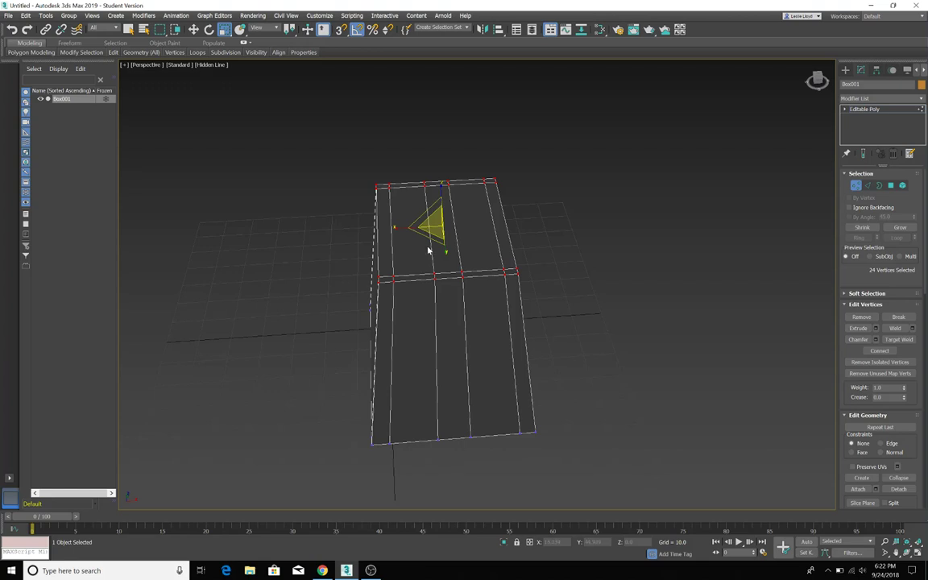
{"action": "left_click_drag", "start_coordinate": [428, 250], "coordinate": [441, 252]}
{"action": "left_click", "coordinate": [574, 241]}
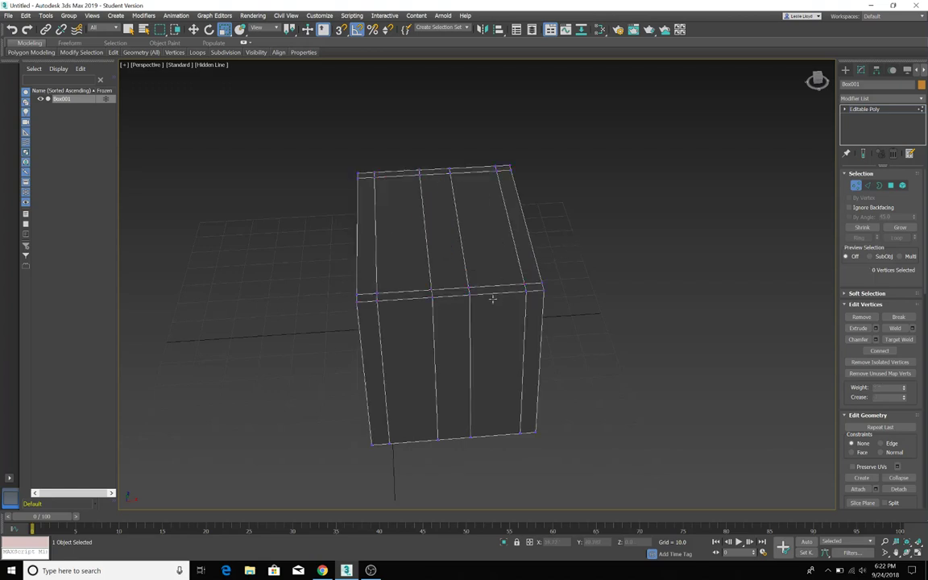
Step: Select the narrow central polygon on the box's front face and extrude it with a height of 0
{"action": "middle_click_drag", "start_coordinate": [574, 241], "coordinate": [640, 230], "text": "alt"}
{"action": "left_click", "coordinate": [889, 185]}
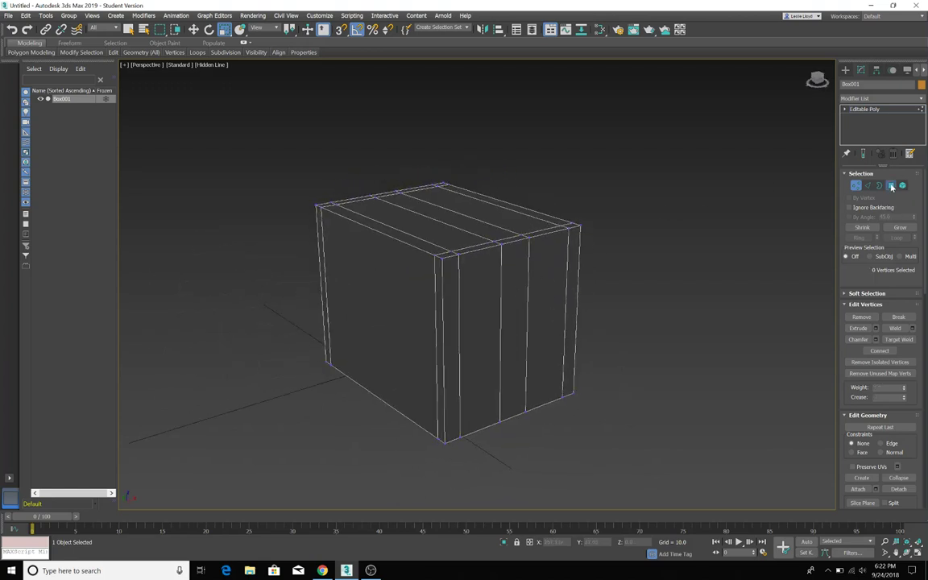
{"action": "left_click", "coordinate": [522, 270]}
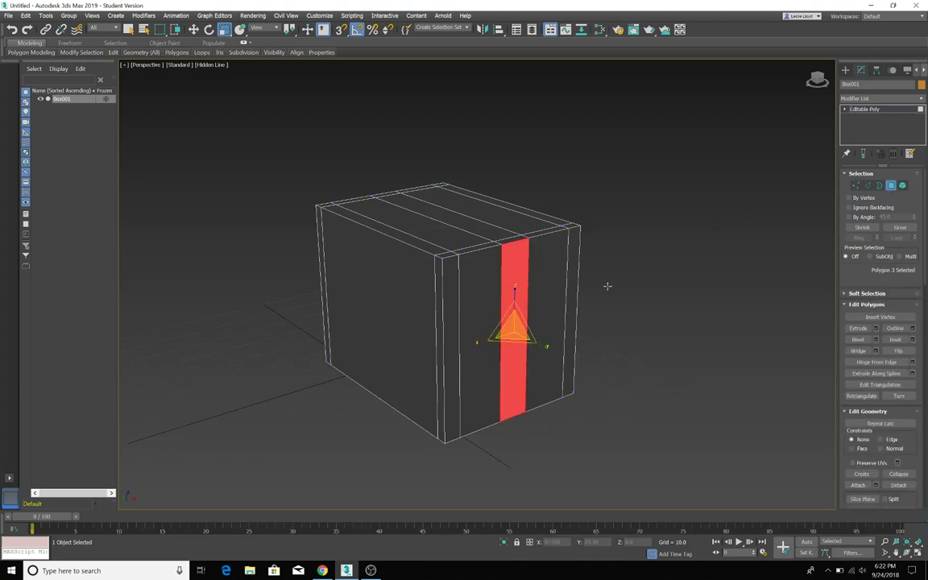
{"action": "left_click", "coordinate": [875, 328]}
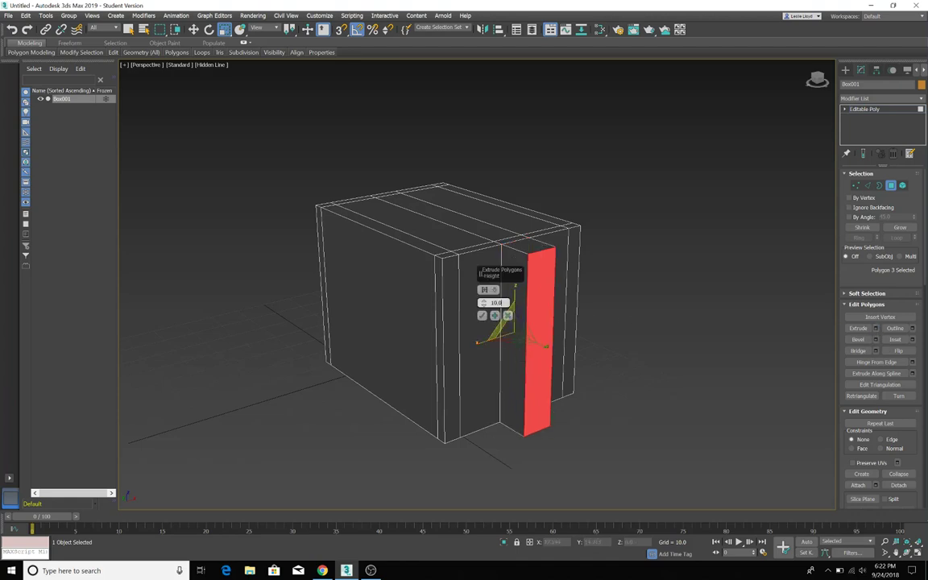
{"action": "left_click_drag", "start_coordinate": [501, 303], "coordinate": [464, 303]}
{"action": "type", "text": "0"}
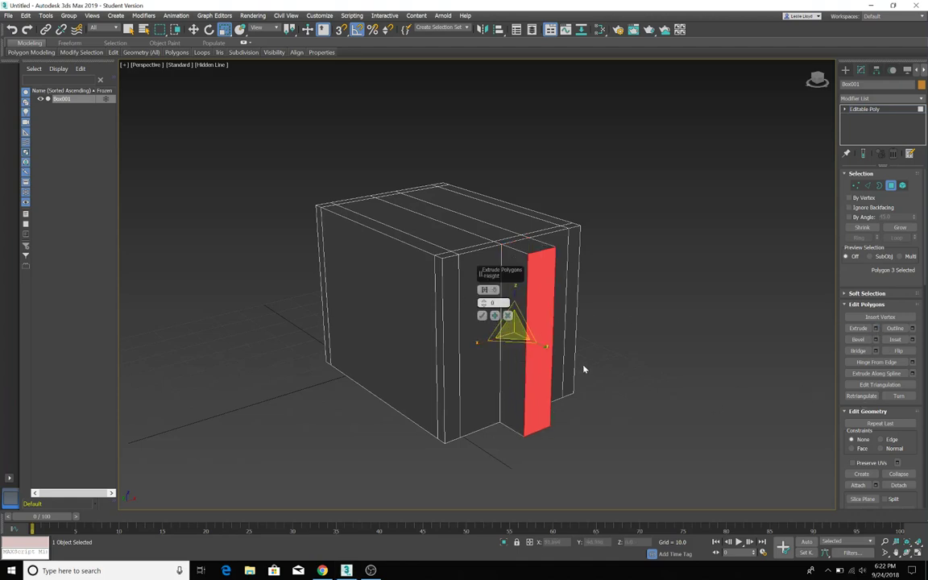
{"action": "left_click", "coordinate": [482, 303]}
{"action": "left_click_drag", "start_coordinate": [489, 274], "coordinate": [486, 265]}
{"action": "scroll", "coordinate": [495, 308], "scroll_direction": "up", "scroll_amount": 5}
{"action": "scroll", "coordinate": [527, 302], "scroll_direction": "down", "scroll_amount": 10}
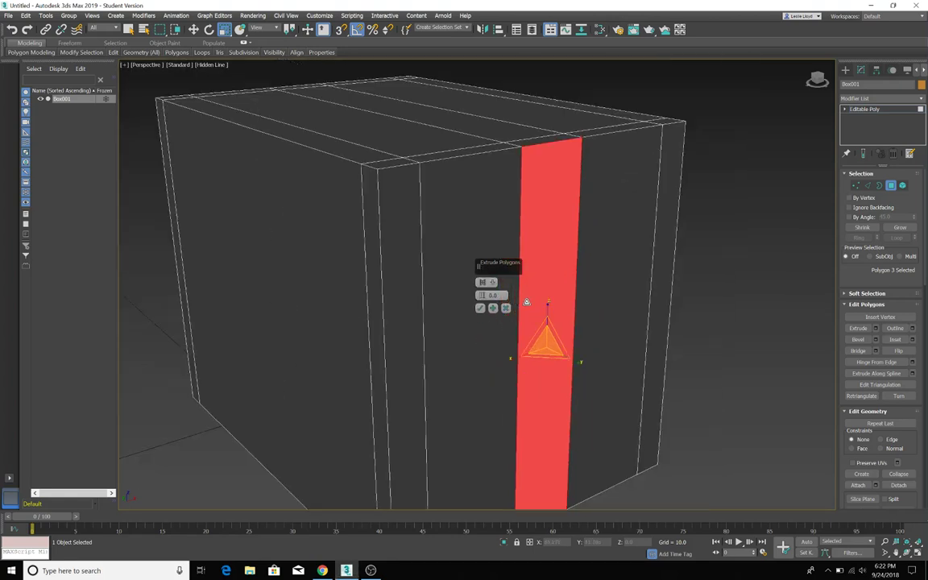
{"action": "left_click", "coordinate": [479, 305]}
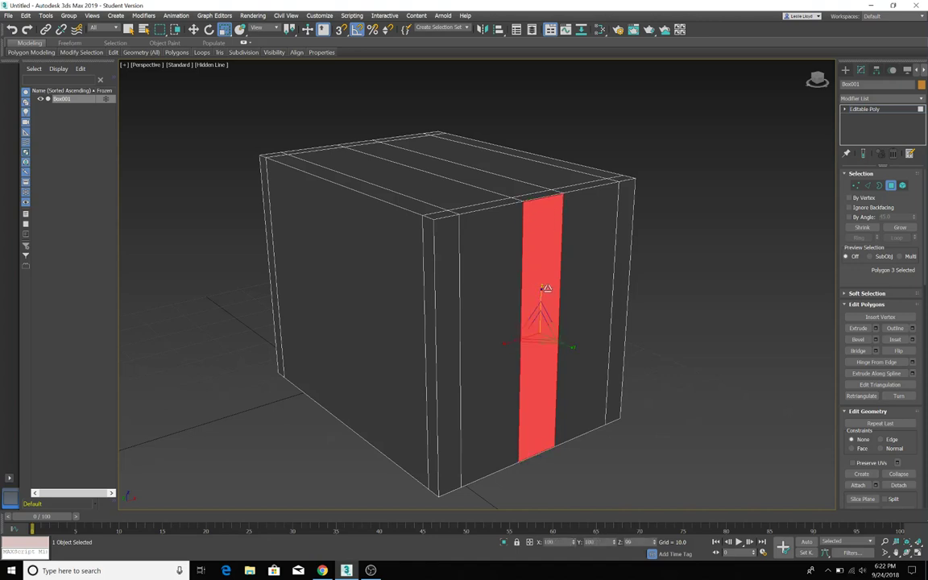
Step: Scale the central front polygon down along Z and X, and extrude it slightly inward to form a shallow recess
{"action": "left_click_drag", "start_coordinate": [547, 287], "coordinate": [544, 294]}
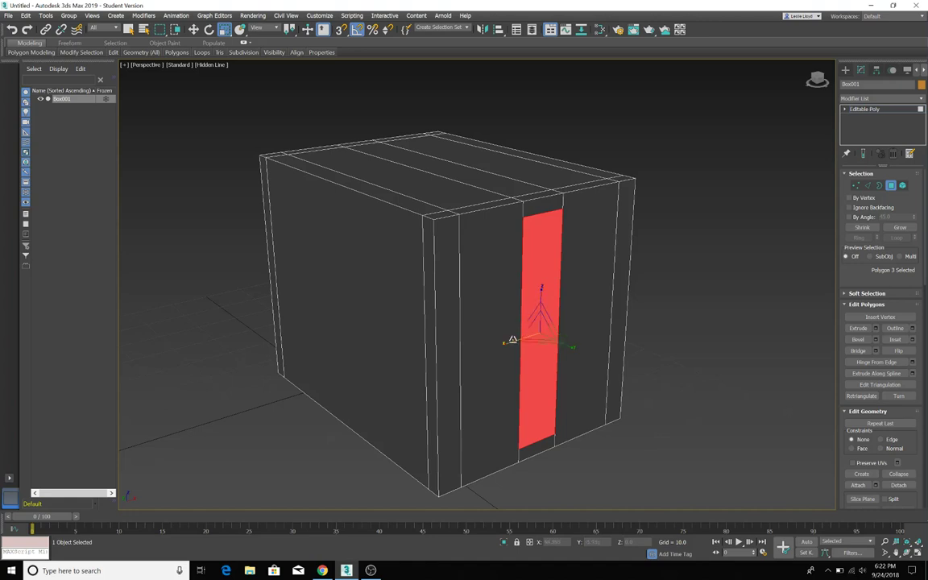
{"action": "left_click_drag", "start_coordinate": [505, 342], "coordinate": [513, 339]}
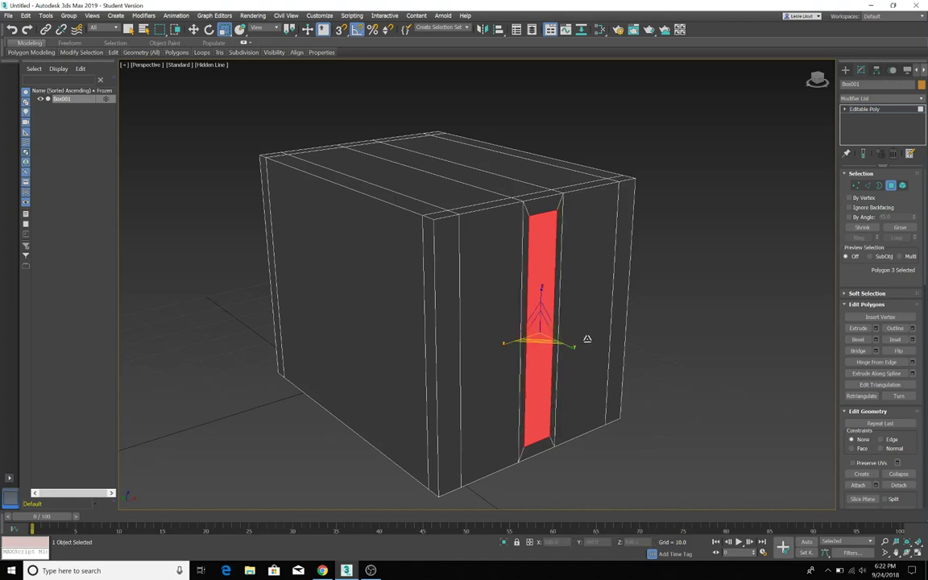
{"action": "left_click", "coordinate": [860, 328]}
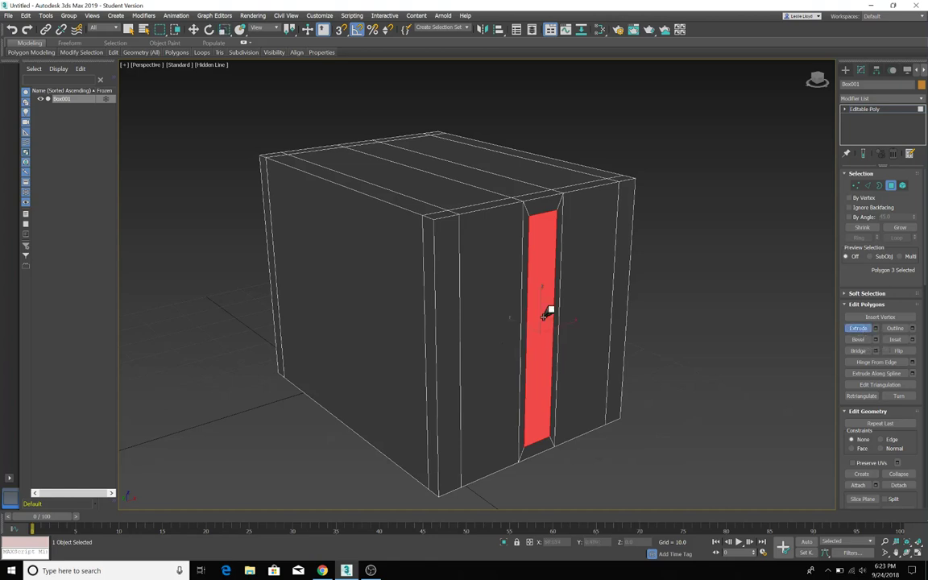
{"action": "mouse_move", "coordinate": [544, 315]}
{"action": "left_mouse_down"}
{"action": "mouse_move", "coordinate": [537, 284]}
{"action": "mouse_move", "coordinate": [551, 322]}
{"action": "left_mouse_up"}
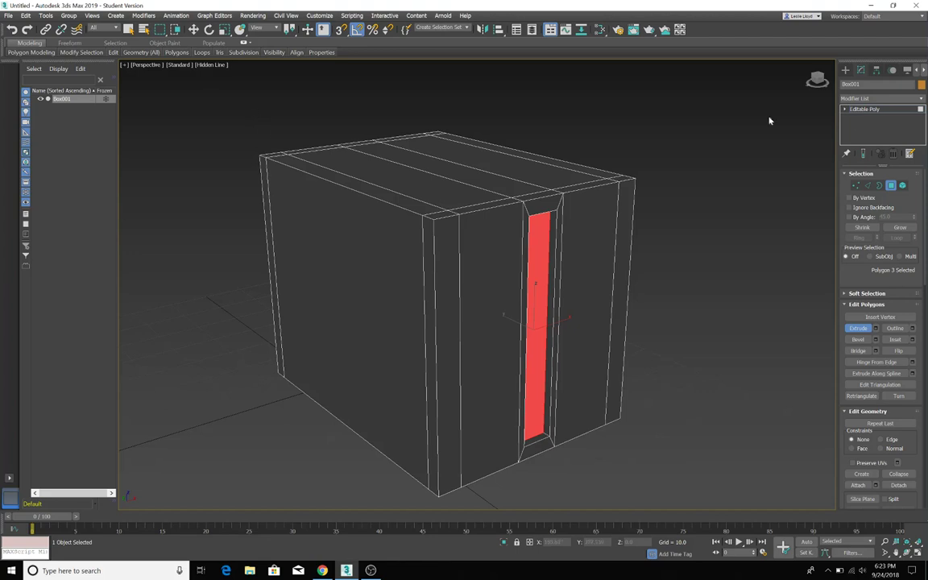
{"action": "left_click", "coordinate": [858, 328]}
{"action": "key", "text": "r"}
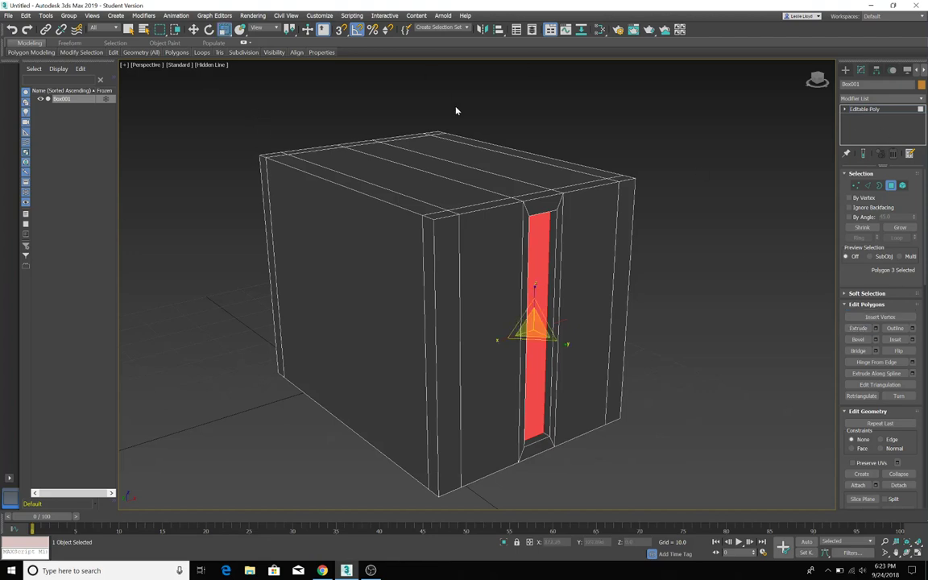
{"action": "left_click", "coordinate": [575, 112]}
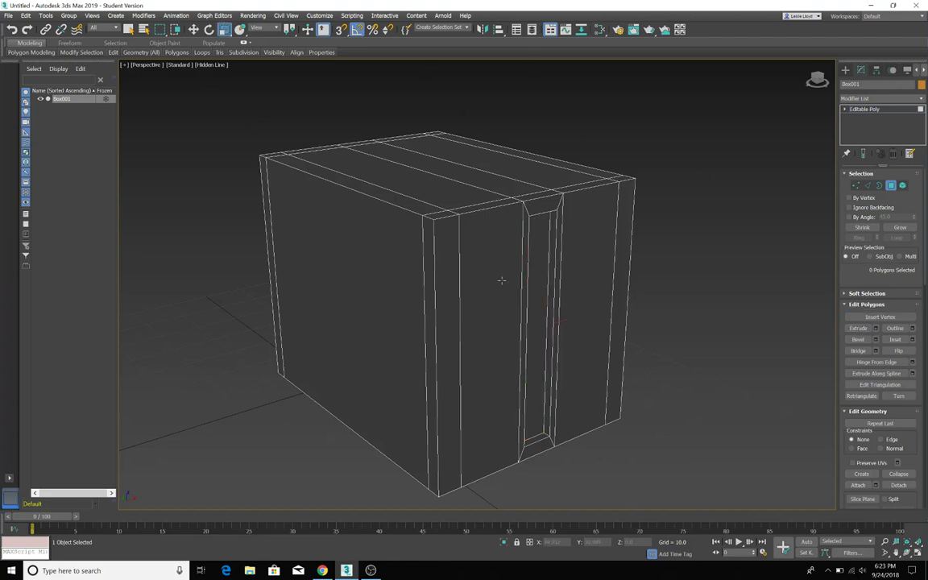
Step: Select all top vertices, including the recess's upper ones, and scale them down uniformly to taper the box upward
{"action": "mouse_move", "coordinate": [501, 284]}
{"action": "middle_mouse_down", "text": "alt"}
{"action": "mouse_move", "coordinate": [478, 287]}
{"action": "mouse_move", "coordinate": [468, 252]}
{"action": "mouse_move", "coordinate": [501, 250]}
{"action": "mouse_move", "coordinate": [504, 299]}
{"action": "middle_mouse_up", "text": "alt"}
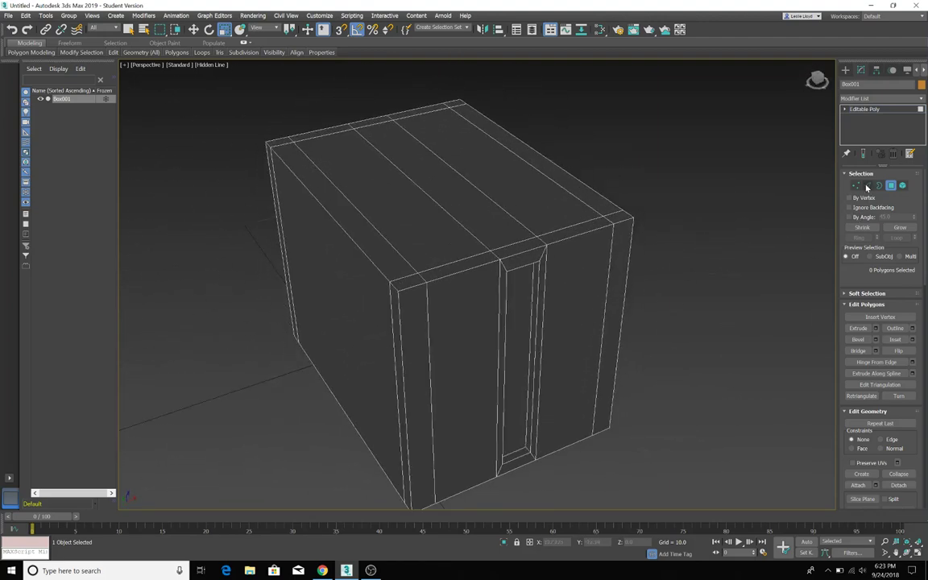
{"action": "left_click", "coordinate": [855, 186]}
{"action": "middle_click_drag", "start_coordinate": [417, 313], "coordinate": [420, 297], "text": "alt"}
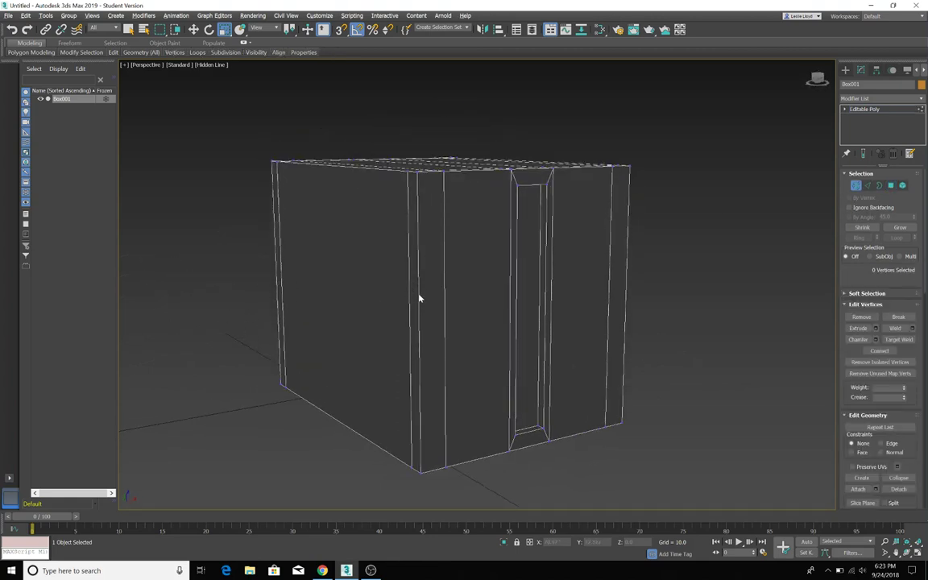
{"action": "left_click_drag", "start_coordinate": [730, 237], "coordinate": [731, 237]}
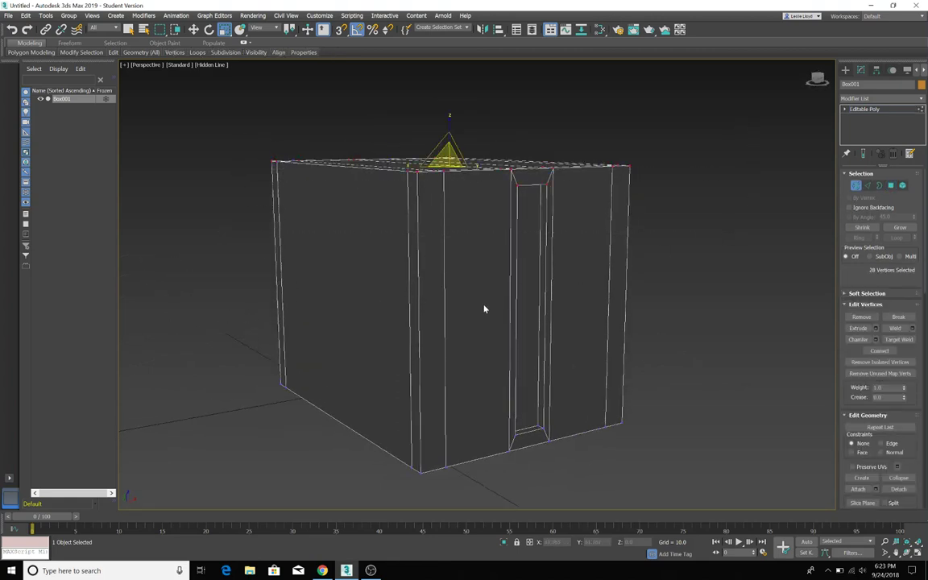
{"action": "middle_click_drag", "start_coordinate": [485, 311], "coordinate": [485, 326], "text": "alt"}
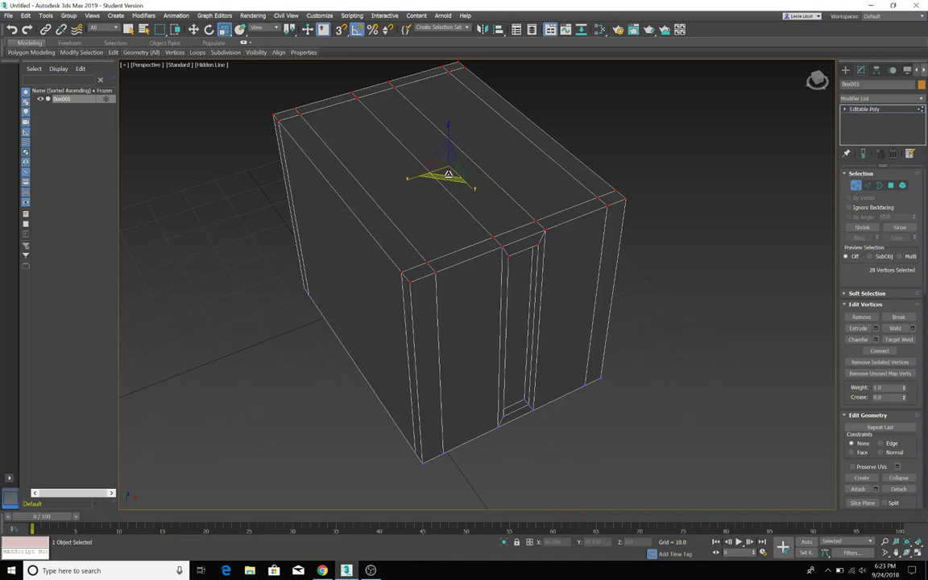
{"action": "left_click_drag", "start_coordinate": [449, 174], "coordinate": [454, 168]}
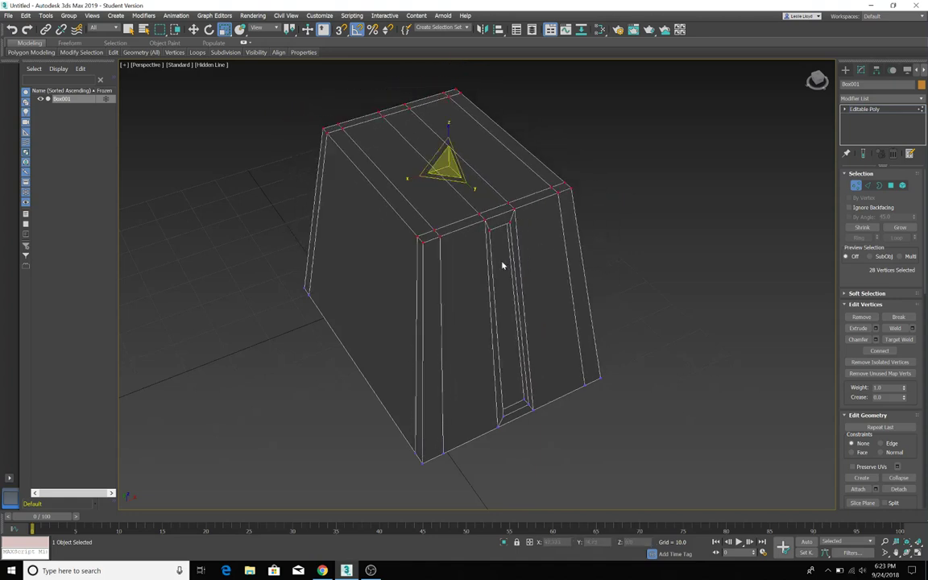
{"action": "middle_click_drag", "start_coordinate": [501, 265], "coordinate": [472, 253], "text": "alt"}
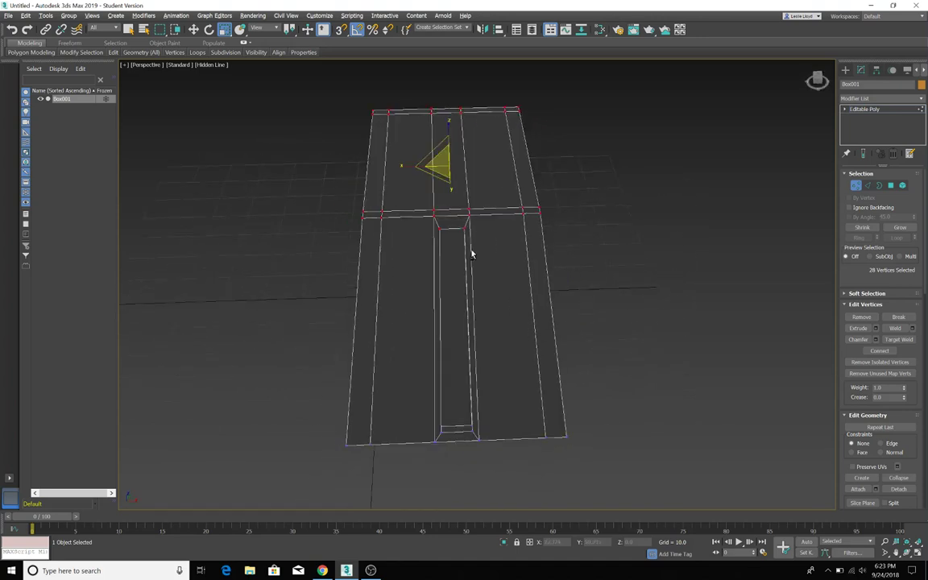
Step: Select the two wide polygons on the top face and extrude them deep down into the box to form two cavities
{"action": "left_click", "coordinate": [889, 186]}
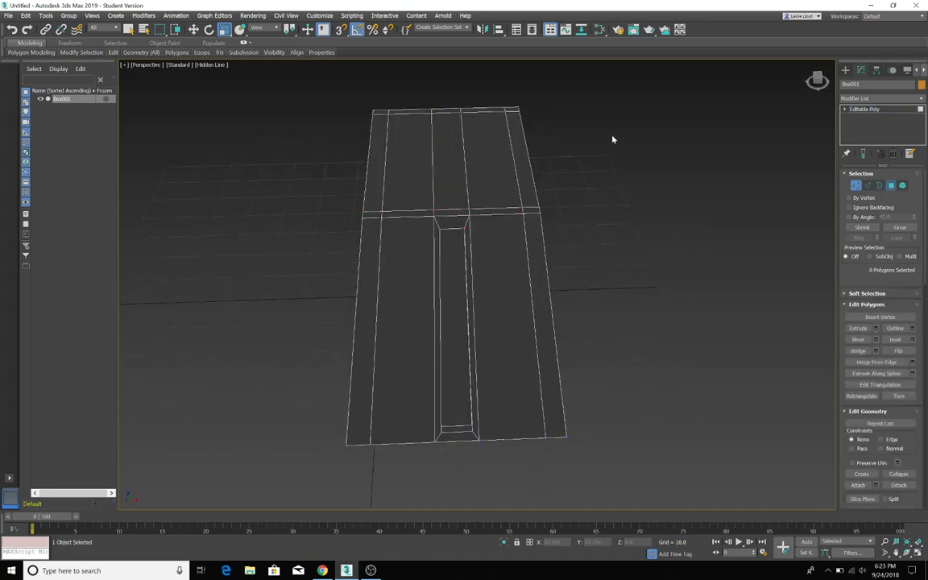
{"action": "left_click", "coordinate": [489, 168]}
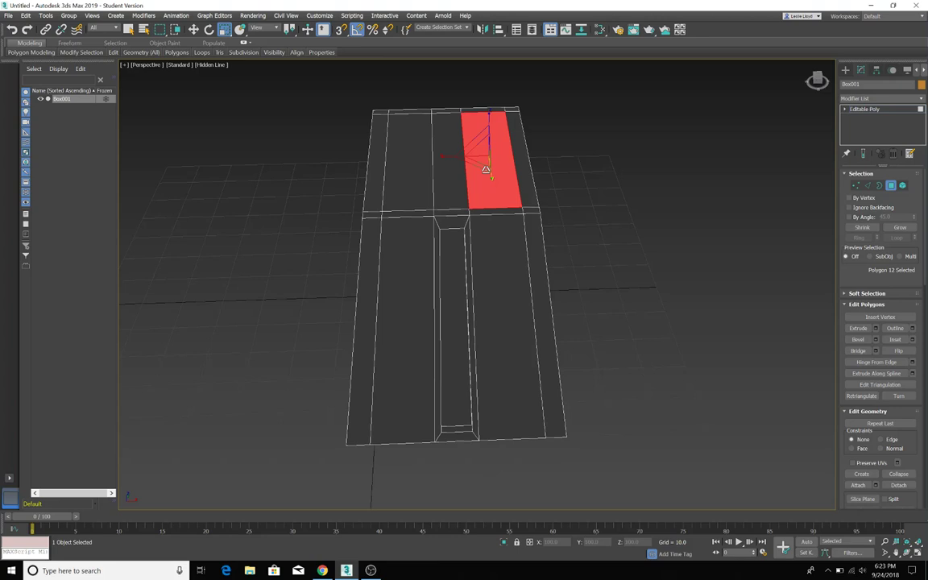
{"action": "left_click", "coordinate": [400, 180], "text": "ctrl"}
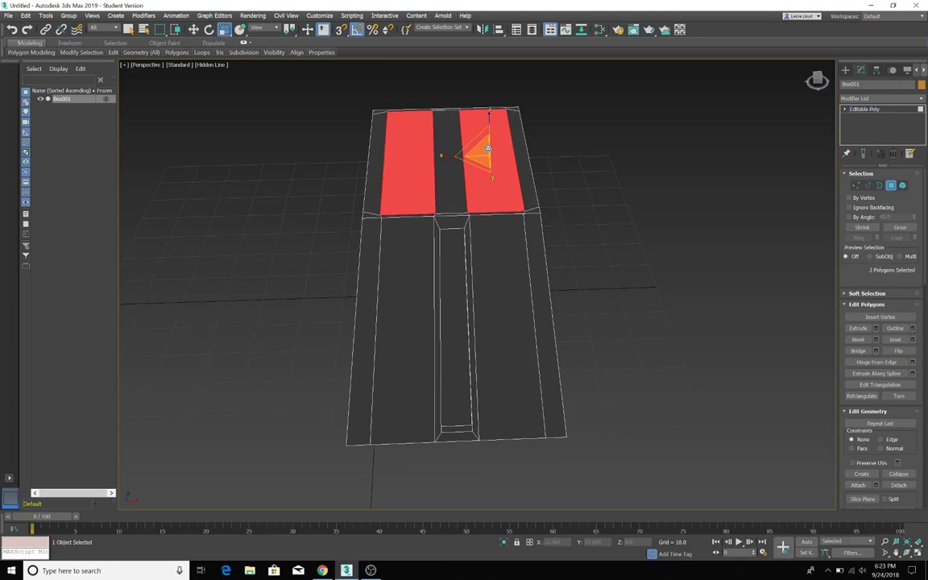
{"action": "key", "text": "ctrl+z"}
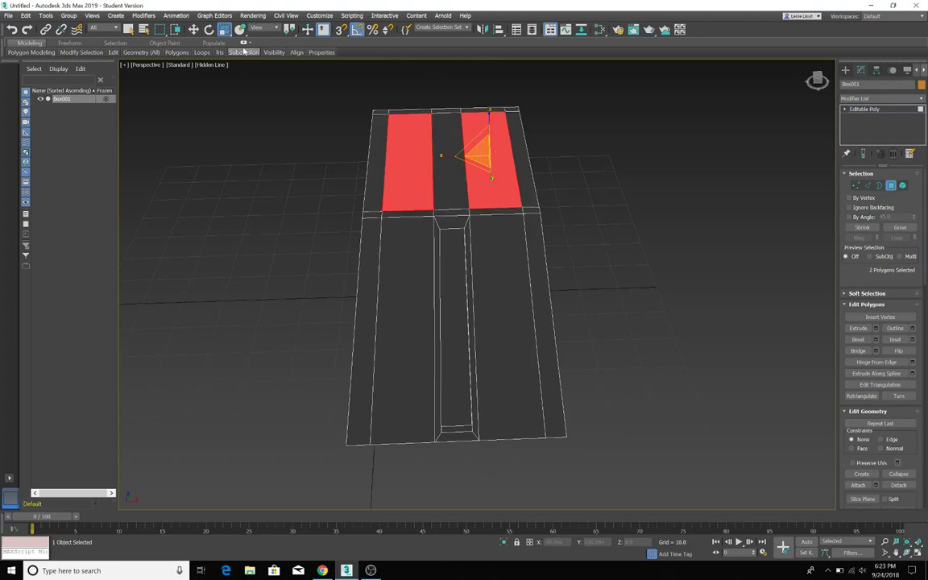
{"action": "key", "text": "w"}
{"action": "key", "text": "z"}
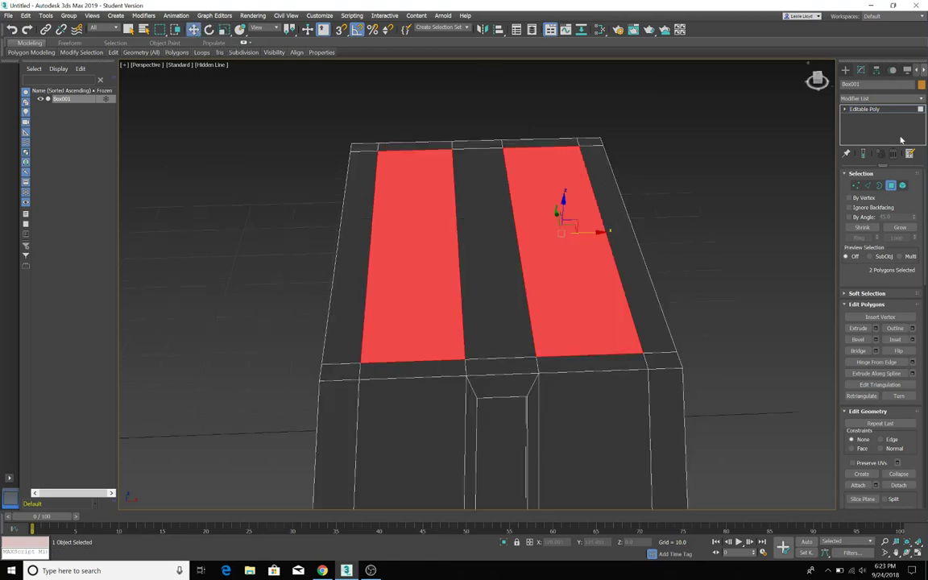
{"action": "left_click", "coordinate": [858, 329]}
{"action": "left_click_drag", "start_coordinate": [576, 244], "coordinate": [601, 343]}
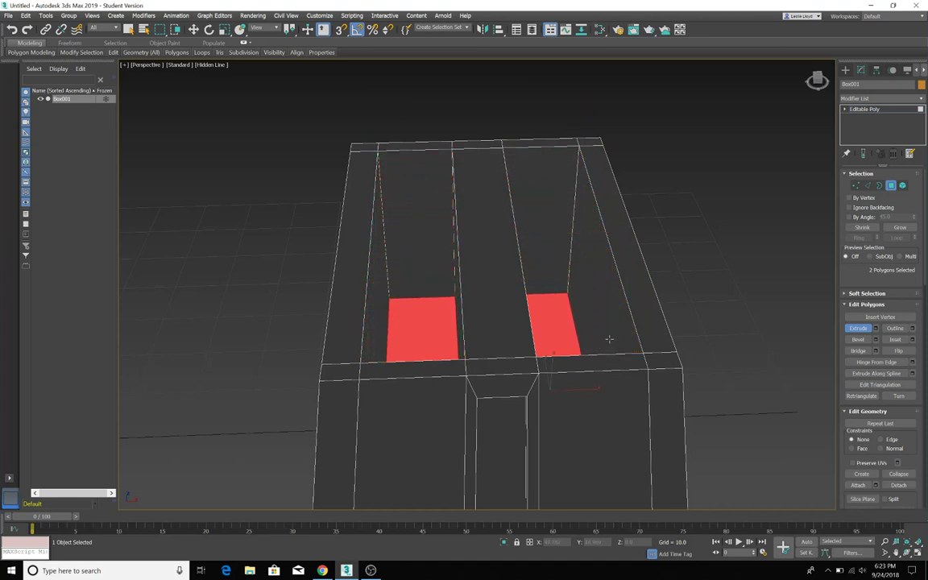
{"action": "mouse_move", "coordinate": [595, 344]}
{"action": "middle_mouse_down", "text": "alt"}
{"action": "mouse_move", "coordinate": [625, 330]}
{"action": "mouse_move", "coordinate": [629, 346]}
{"action": "mouse_move", "coordinate": [580, 363]}
{"action": "mouse_move", "coordinate": [593, 345]}
{"action": "mouse_move", "coordinate": [580, 337]}
{"action": "middle_mouse_up", "text": "alt"}
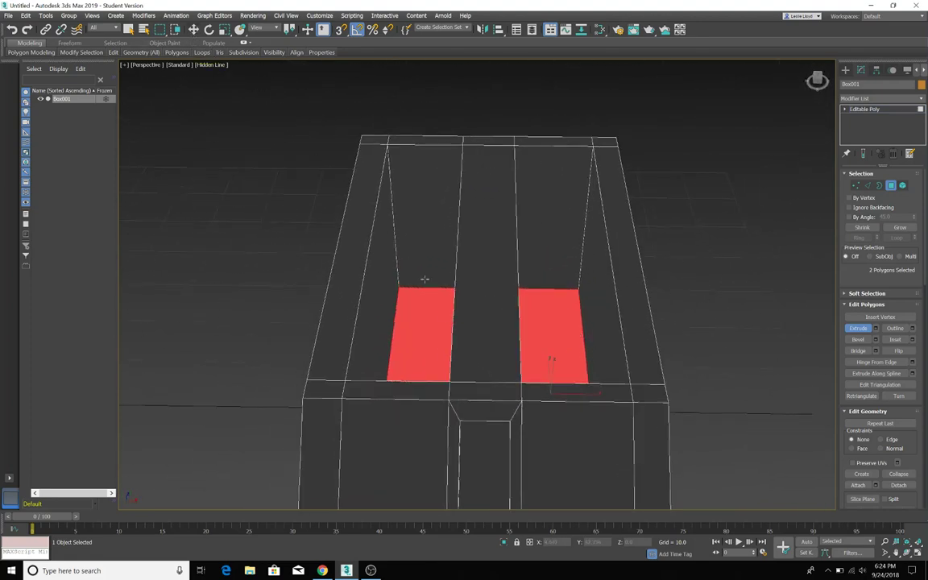
Step: Move the two cavity floor polygons further down along Z
{"action": "middle_click_drag", "start_coordinate": [410, 322], "coordinate": [472, 364], "text": "alt"}
{"action": "left_click", "coordinate": [193, 29]}
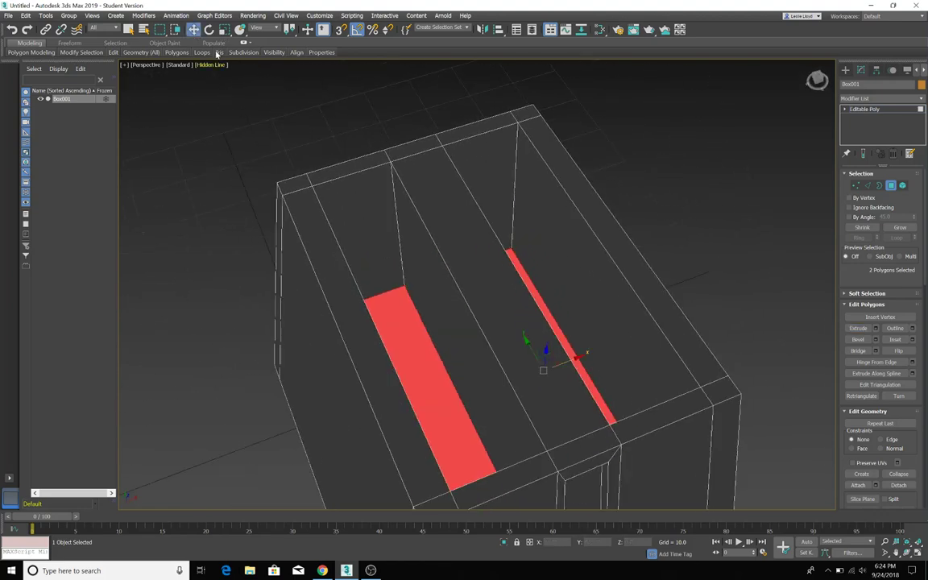
{"action": "left_click_drag", "start_coordinate": [544, 348], "coordinate": [525, 413]}
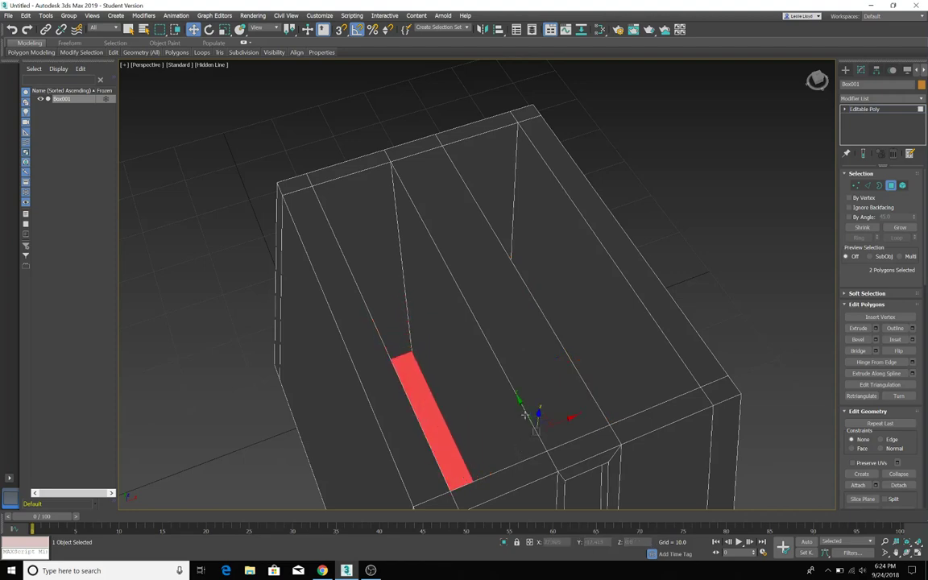
Step: Select the four small corner polygons on the underside of the box
{"action": "middle_click_drag", "start_coordinate": [526, 399], "coordinate": [543, 354], "text": "alt"}
{"action": "scroll", "coordinate": [550, 345], "scroll_direction": "down", "scroll_amount": 5}
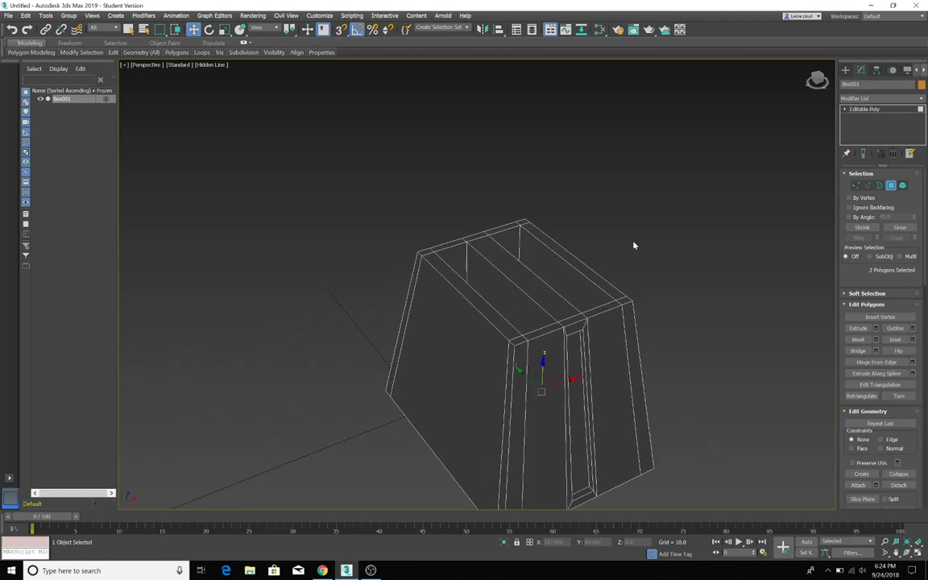
{"action": "scroll", "coordinate": [633, 246], "scroll_direction": "up", "scroll_amount": 5}
{"action": "scroll", "coordinate": [634, 245], "scroll_direction": "down", "scroll_amount": 3}
{"action": "middle_click_drag", "start_coordinate": [621, 281], "coordinate": [636, 218], "text": "alt"}
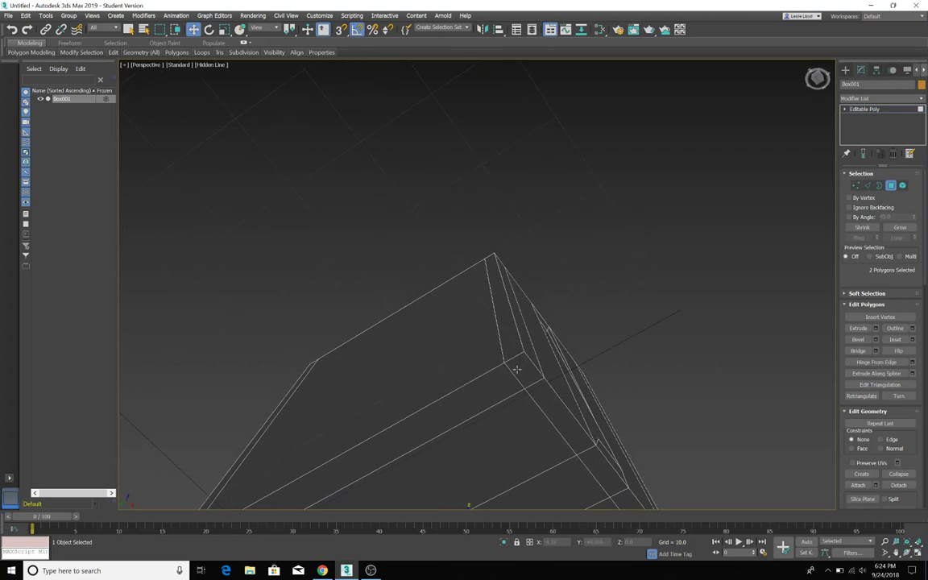
{"action": "middle_click_drag", "start_coordinate": [521, 375], "coordinate": [534, 218], "text": "alt"}
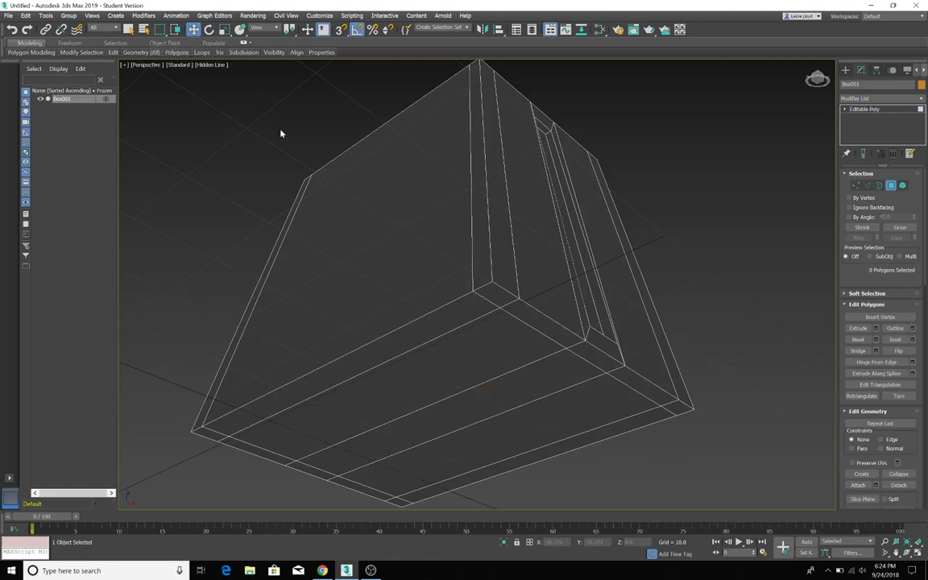
{"action": "left_click", "coordinate": [280, 133]}
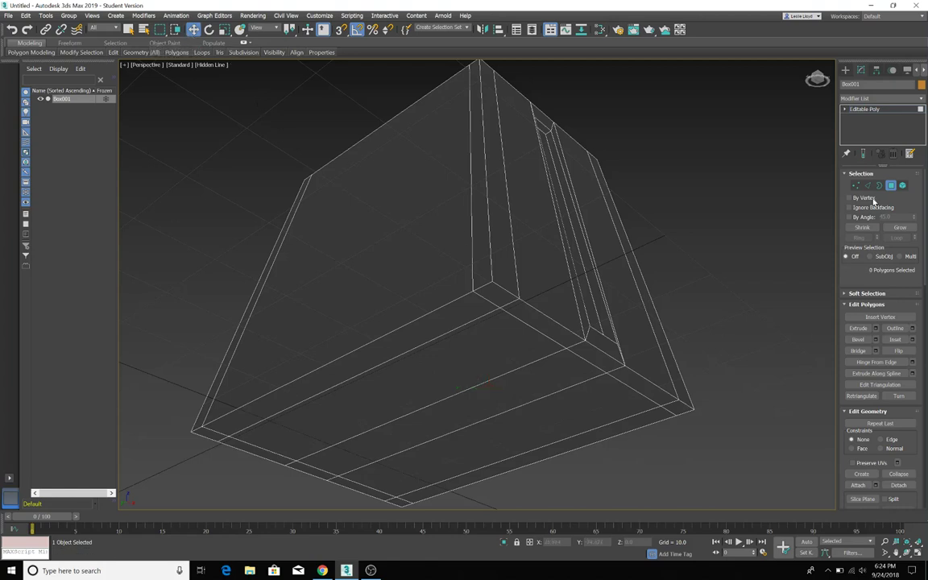
{"action": "left_click", "coordinate": [494, 295]}
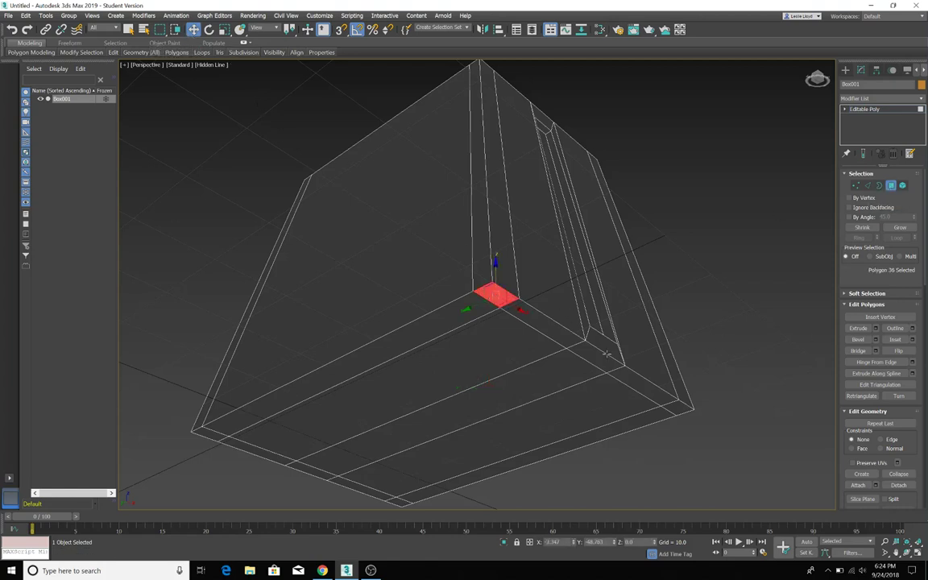
{"action": "left_click", "coordinate": [677, 409], "text": "ctrl"}
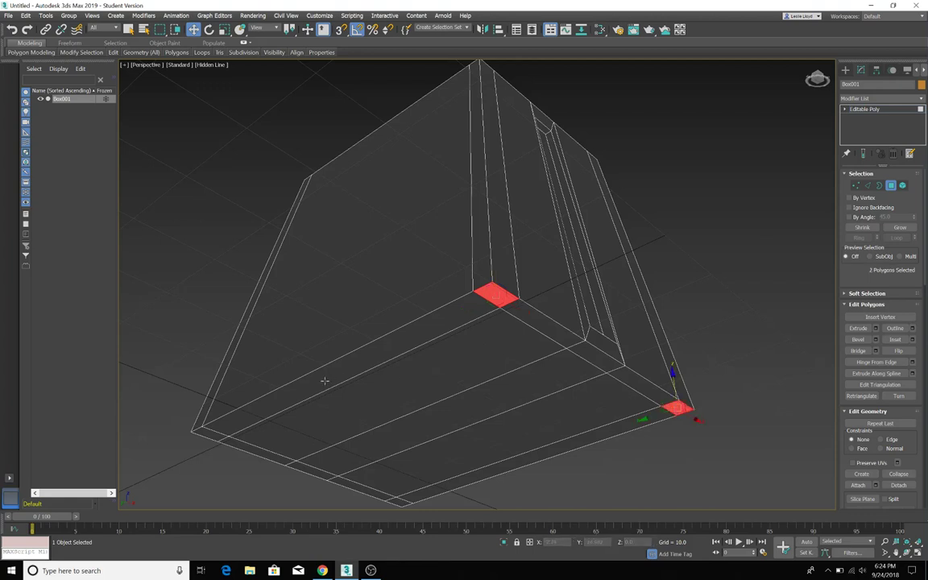
{"action": "left_click", "coordinate": [205, 432], "text": "ctrl"}
{"action": "left_click", "coordinate": [398, 501], "text": "ctrl"}
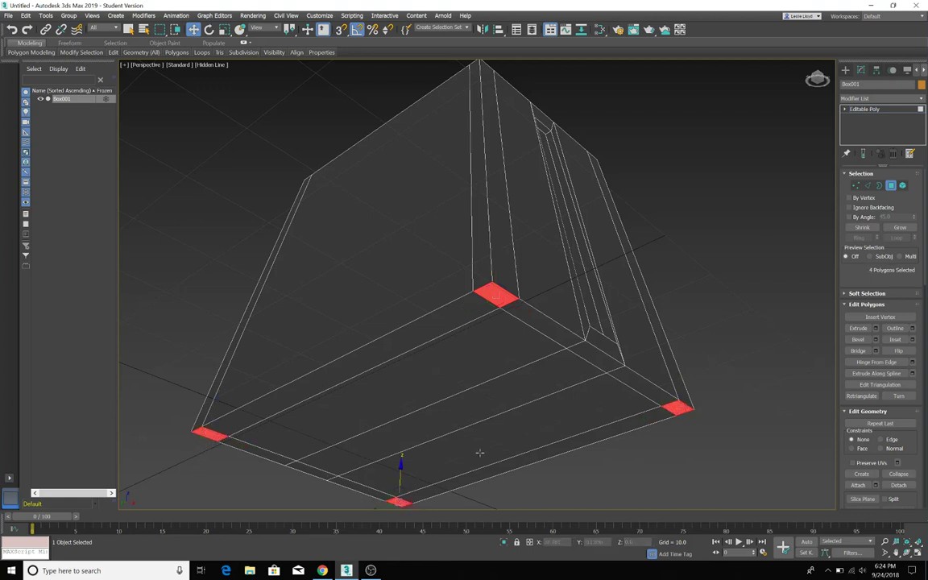
Step: Bevel the four bottom corner polygons into short tapered feet with a height of 2.398 and an outline of -0.702
{"action": "left_click", "coordinate": [878, 344]}
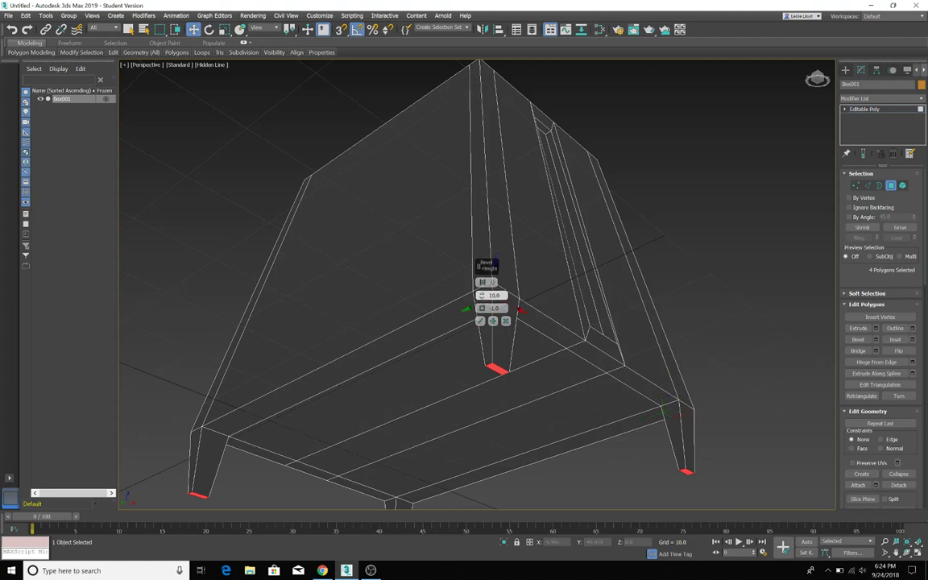
{"action": "mouse_move", "coordinate": [482, 300]}
{"action": "left_mouse_down"}
{"action": "mouse_move", "coordinate": [483, 330]}
{"action": "mouse_move", "coordinate": [482, 307]}
{"action": "left_mouse_up"}
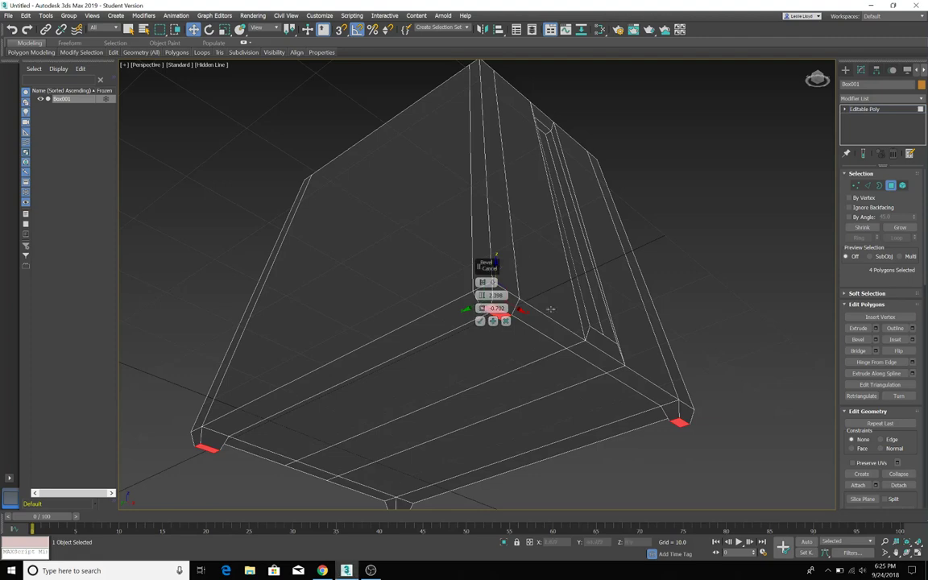
{"action": "middle_click_drag", "start_coordinate": [486, 266], "coordinate": [588, 325], "text": "alt"}
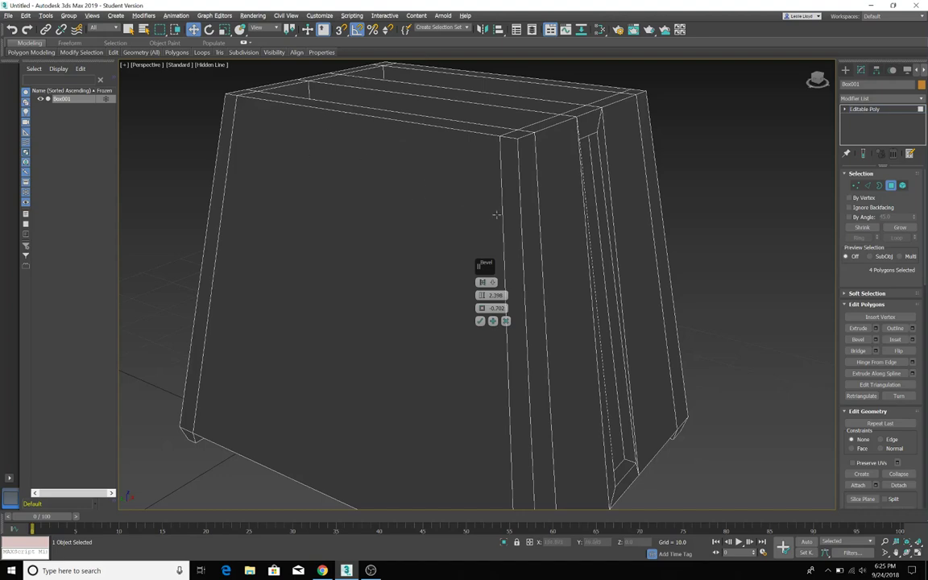
{"action": "scroll", "coordinate": [435, 204], "scroll_direction": "down", "scroll_amount": 8}
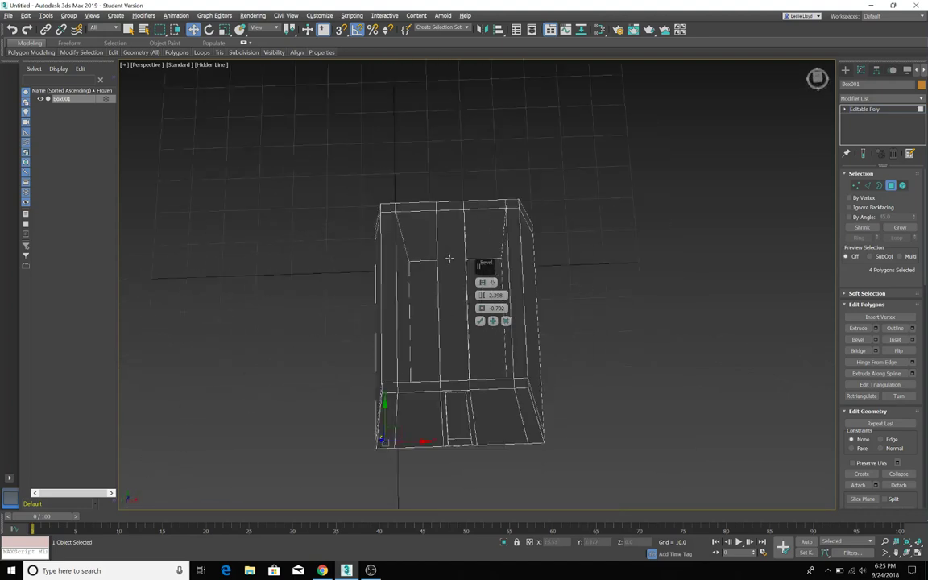
{"action": "middle_click_drag", "start_coordinate": [449, 258], "coordinate": [481, 231], "text": "alt"}
{"action": "scroll", "coordinate": [482, 231], "scroll_direction": "up", "scroll_amount": 3}
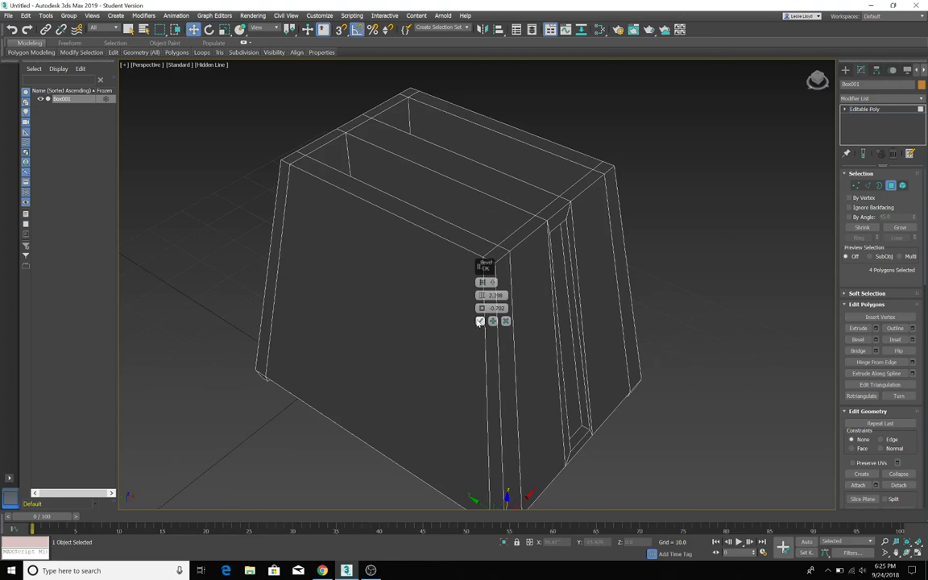
{"action": "left_click", "coordinate": [480, 320]}
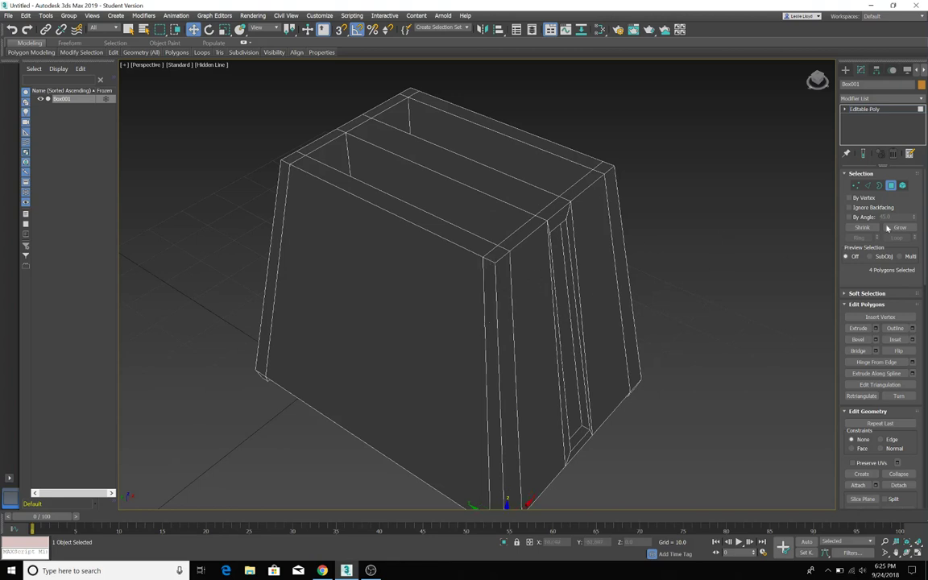
Step: Switch the editable poly to edge sub-object level
{"action": "left_click", "coordinate": [868, 185]}
{"action": "left_click", "coordinate": [513, 107]}
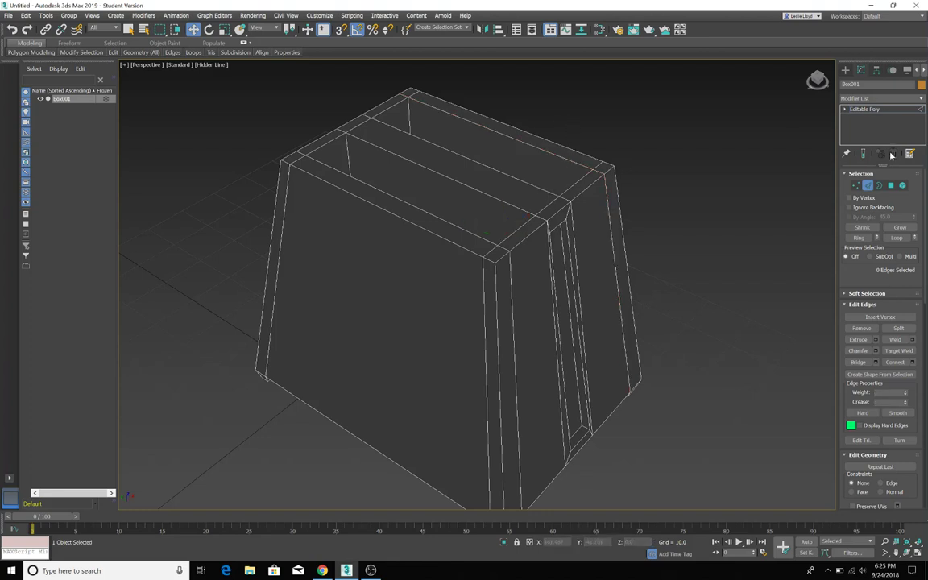
{"action": "key", "text": "3"}
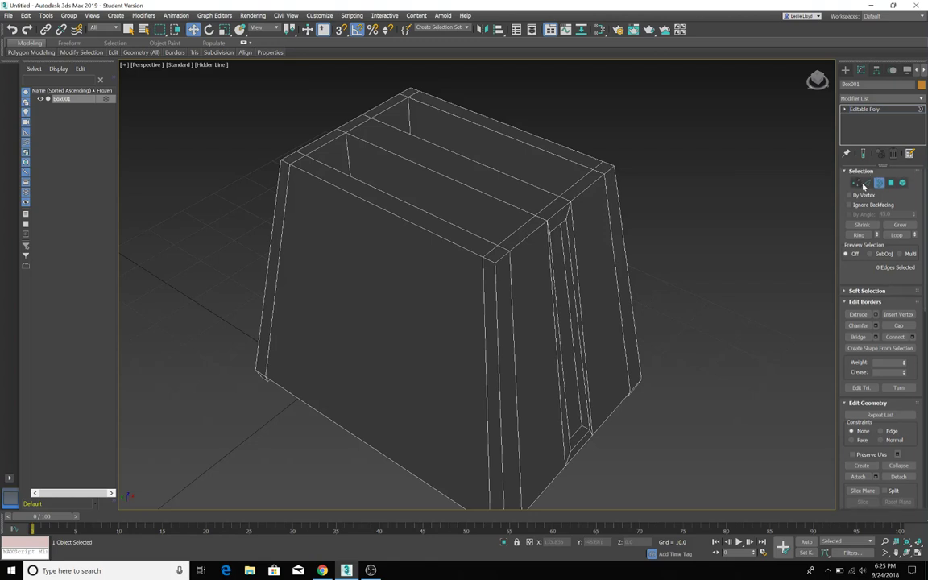
{"action": "left_click", "coordinate": [867, 185]}
{"action": "left_click", "coordinate": [565, 152]}
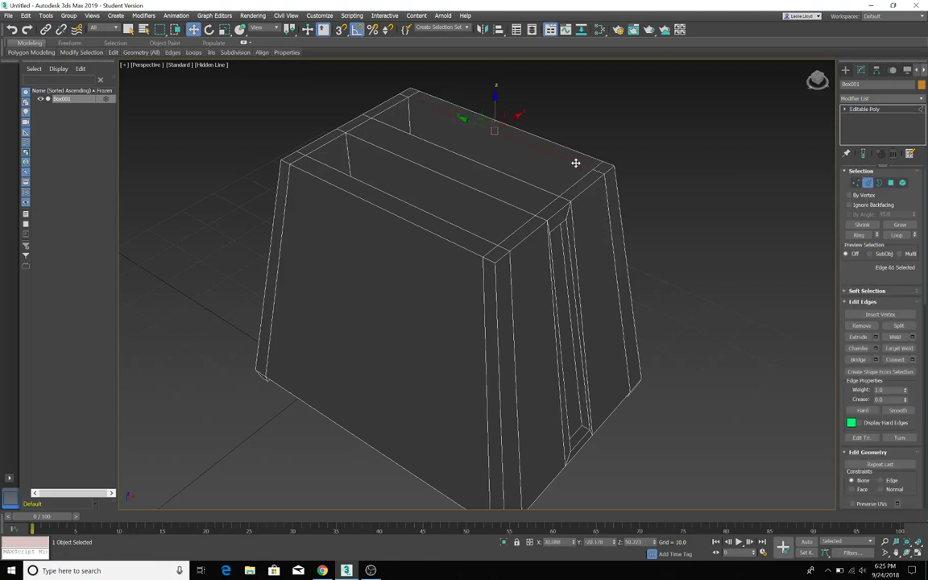
{"action": "left_click_drag", "start_coordinate": [576, 164], "coordinate": [577, 171]}
{"action": "scroll", "coordinate": [395, 101], "scroll_direction": "down", "scroll_amount": 5}
{"action": "scroll", "coordinate": [398, 103], "scroll_direction": "up", "scroll_amount": 12}
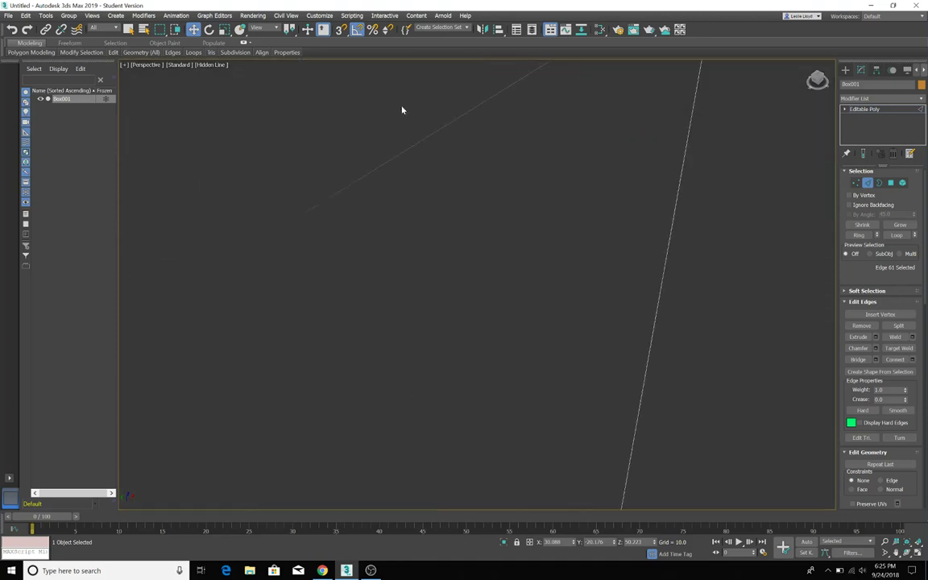
{"action": "scroll", "coordinate": [406, 106], "scroll_direction": "up", "scroll_amount": 2}
{"action": "scroll", "coordinate": [409, 107], "scroll_direction": "down", "scroll_amount": 3}
{"action": "scroll", "coordinate": [483, 157], "scroll_direction": "up", "scroll_amount": 3}
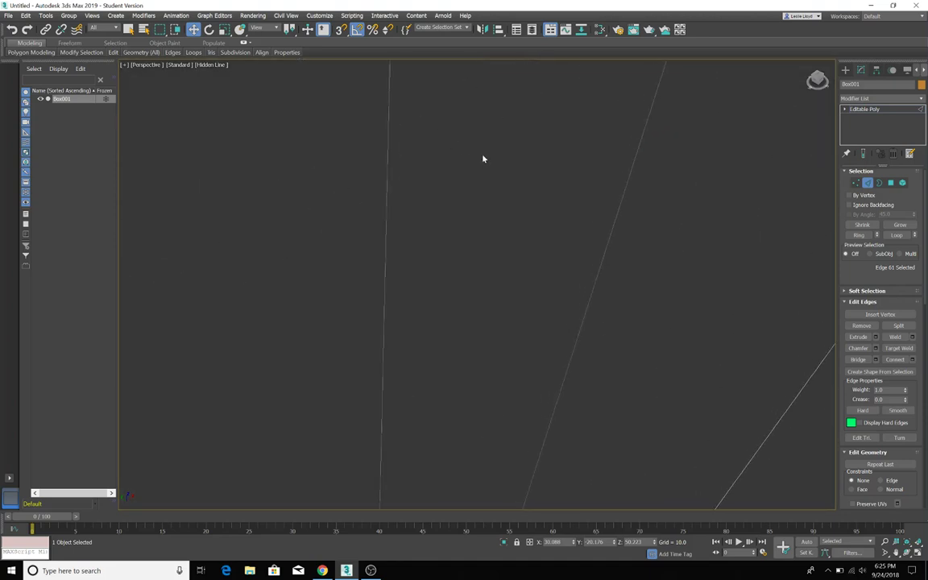
{"action": "scroll", "coordinate": [488, 163], "scroll_direction": "down", "scroll_amount": 8}
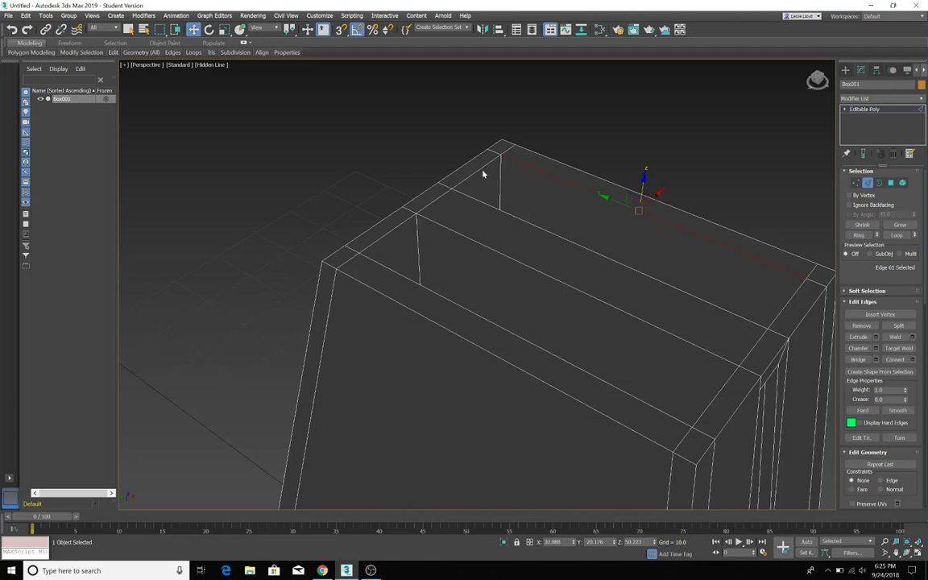
{"action": "left_click", "coordinate": [483, 174]}
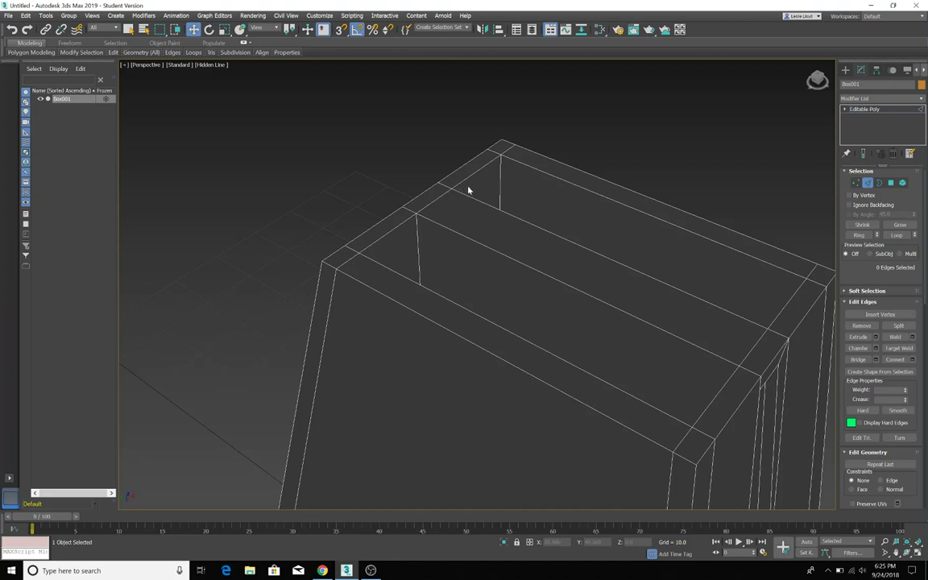
Step: Select all eight rim edges around the openings of the two top cavities
{"action": "left_click", "coordinate": [468, 180]}
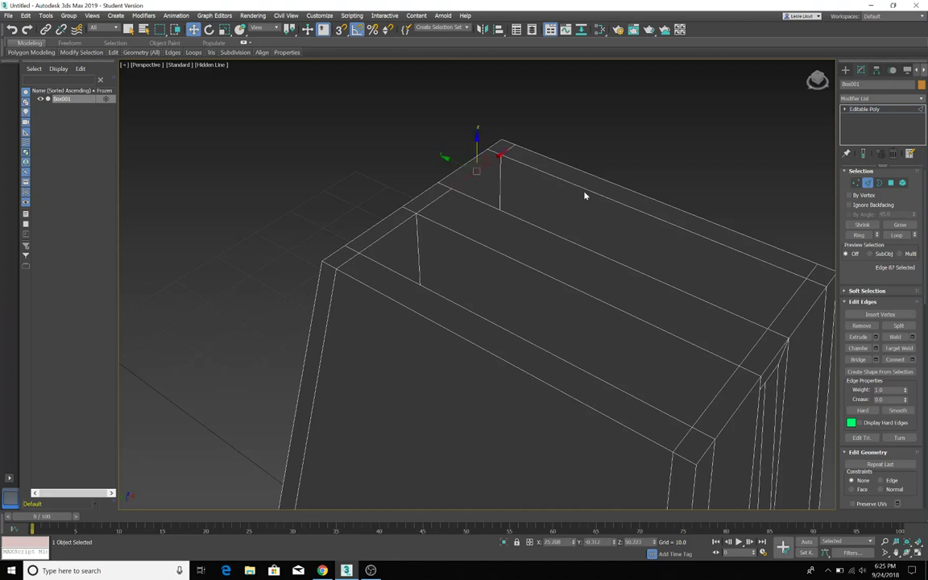
{"action": "key", "text": "shift"}
{"action": "left_click", "coordinate": [585, 189], "text": "ctrl"}
{"action": "left_click", "coordinate": [554, 234], "text": "ctrl"}
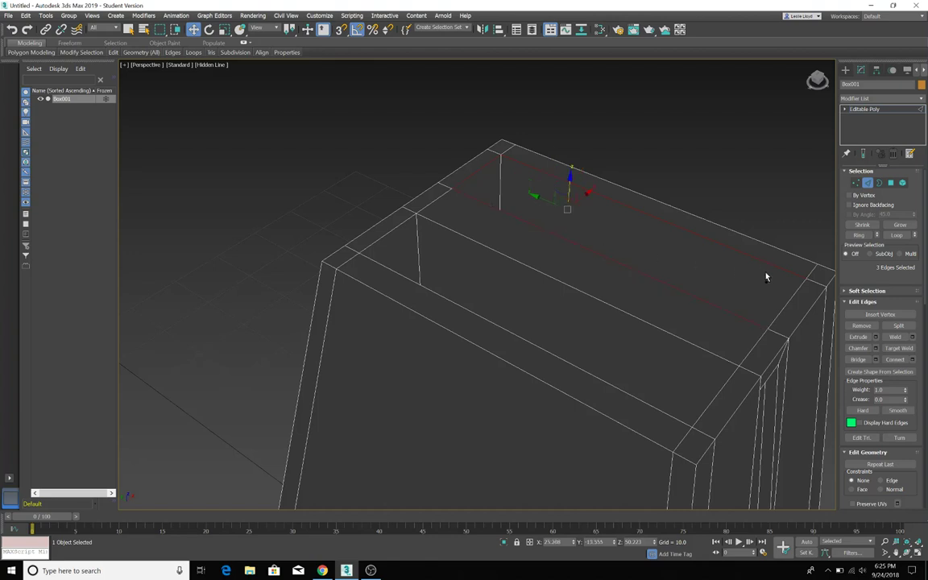
{"action": "left_click", "coordinate": [573, 286], "text": "ctrl"}
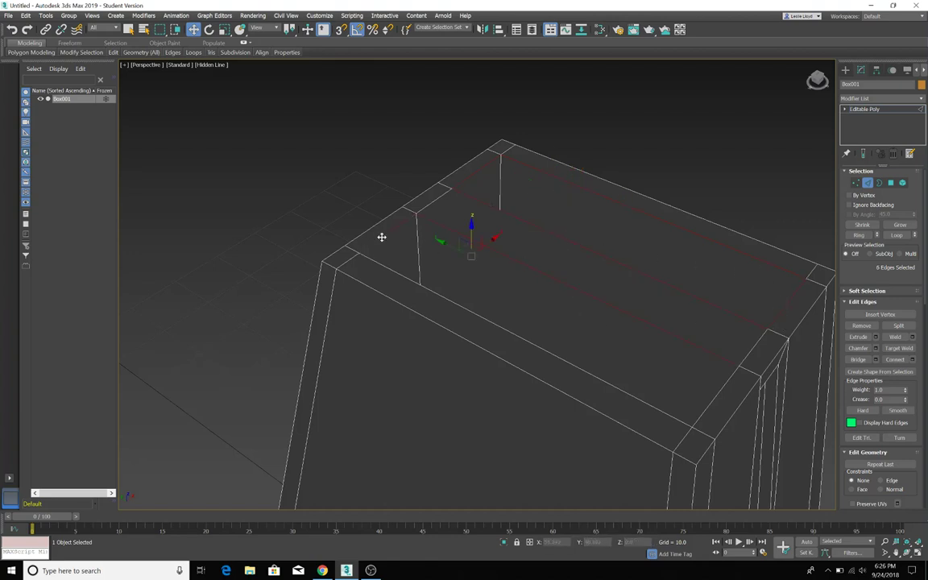
{"action": "left_click", "coordinate": [355, 245], "text": "ctrl"}
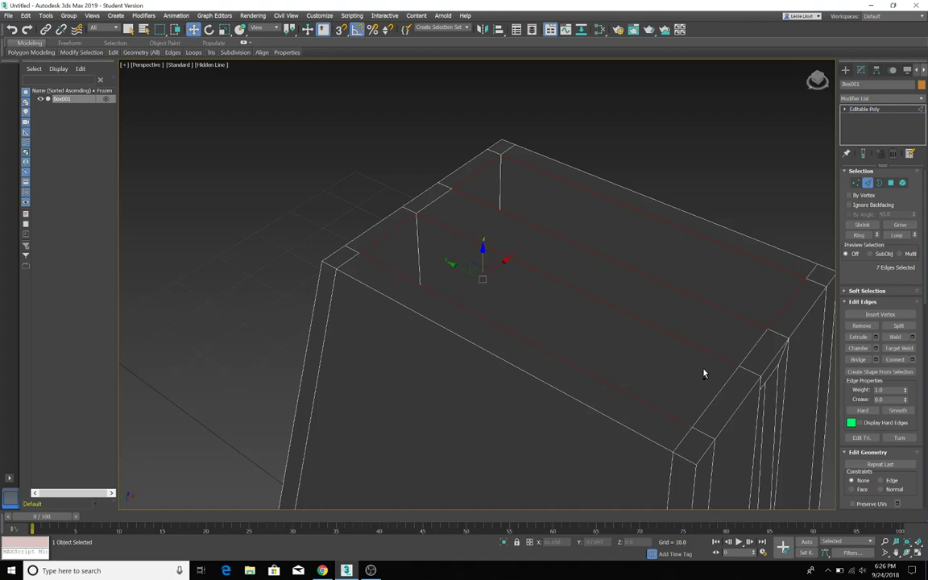
{"action": "left_click", "coordinate": [727, 380], "text": "ctrl"}
Step: Chamfer the cavity rim edges by 0.255 with one segment and clear the edge selection
{"action": "left_click", "coordinate": [877, 349]}
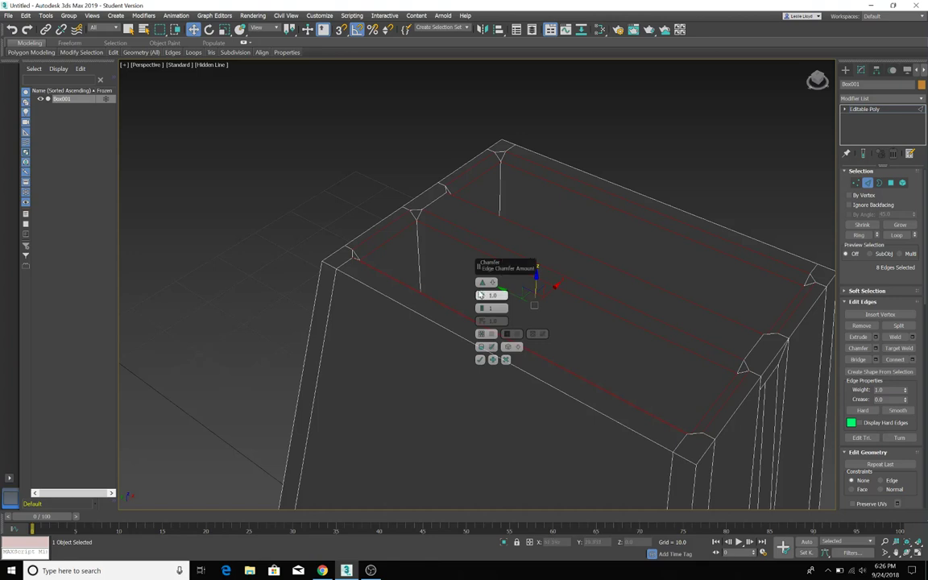
{"action": "mouse_move", "coordinate": [480, 298]}
{"action": "left_mouse_down"}
{"action": "mouse_move", "coordinate": [481, 288]}
{"action": "mouse_move", "coordinate": [490, 297]}
{"action": "left_mouse_up"}
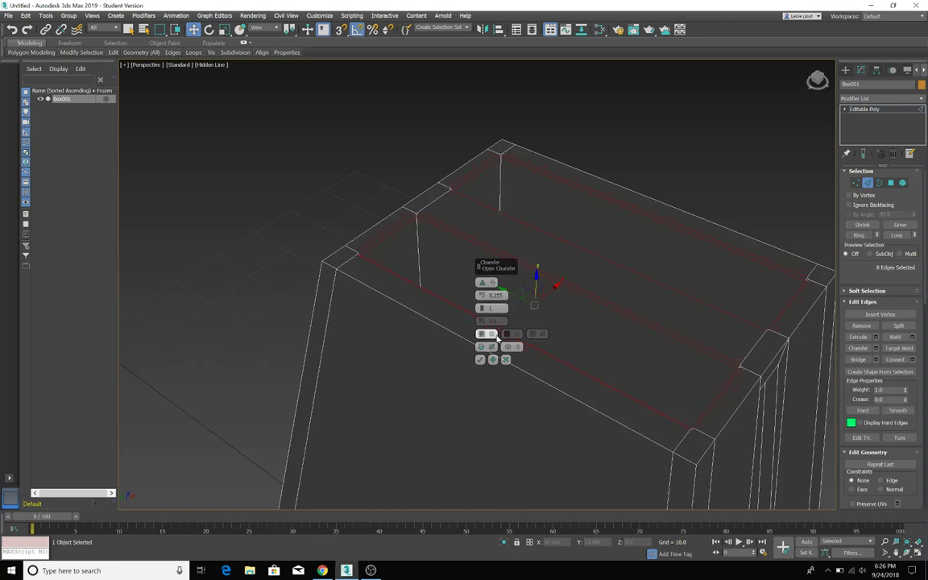
{"action": "mouse_move", "coordinate": [569, 319]}
{"action": "middle_mouse_down", "text": "alt"}
{"action": "mouse_move", "coordinate": [547, 312]}
{"action": "mouse_move", "coordinate": [558, 308]}
{"action": "middle_mouse_up", "text": "alt"}
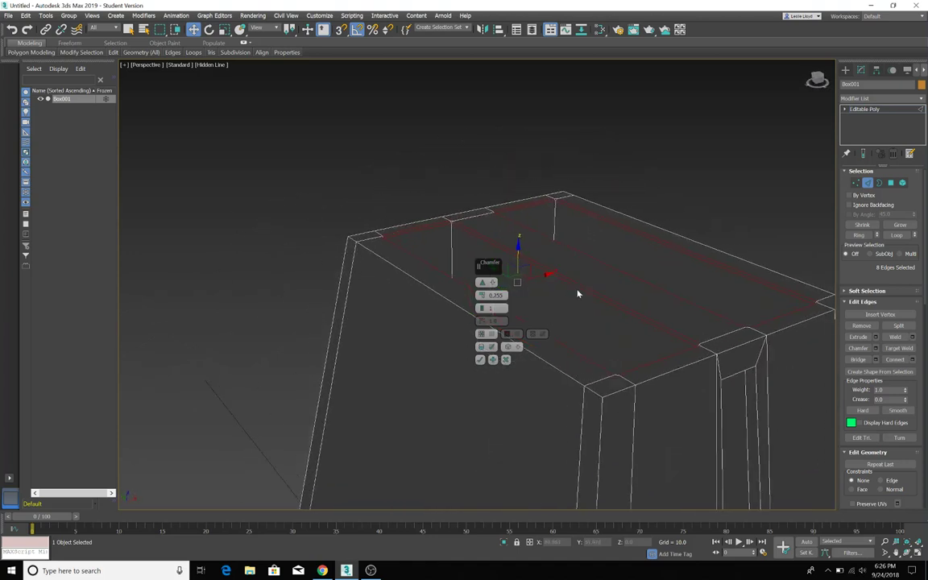
{"action": "left_click", "coordinate": [479, 359]}
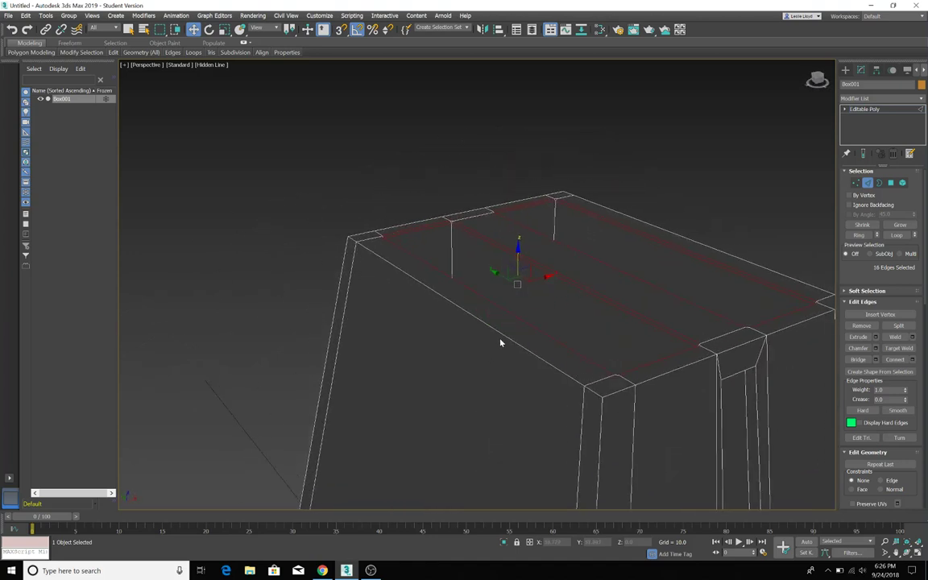
{"action": "left_click", "coordinate": [792, 206]}
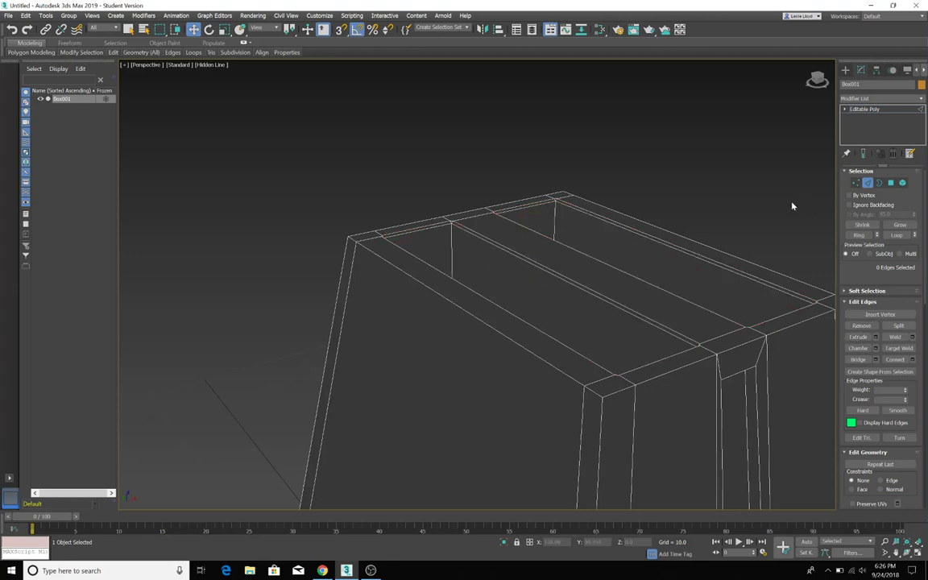
Step: Select the outer top edges along one long side, across the panel side and around its far corner
{"action": "left_click", "coordinate": [513, 340]}
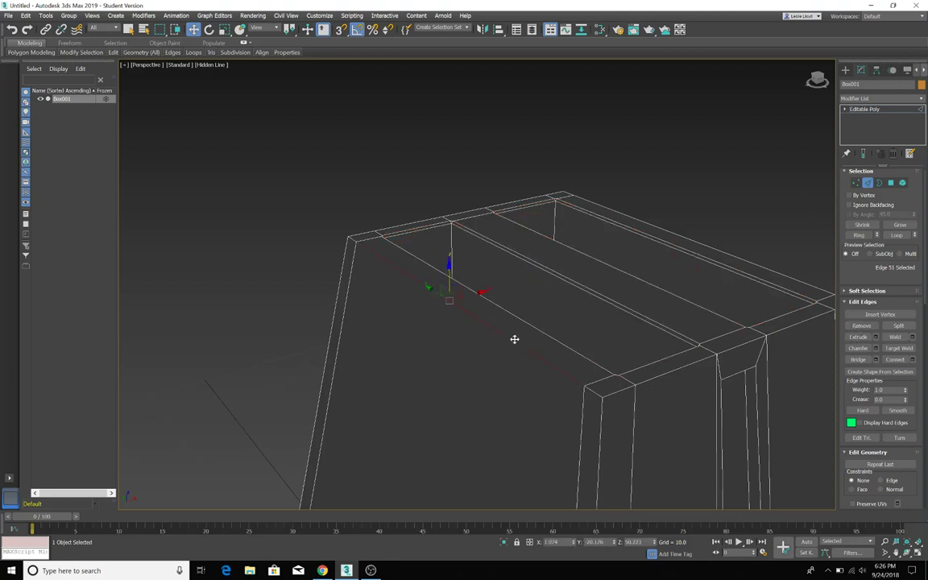
{"action": "left_click", "coordinate": [597, 393], "text": "ctrl"}
{"action": "left_click", "coordinate": [688, 366], "text": "ctrl"}
{"action": "left_click", "coordinate": [750, 342], "text": "ctrl"}
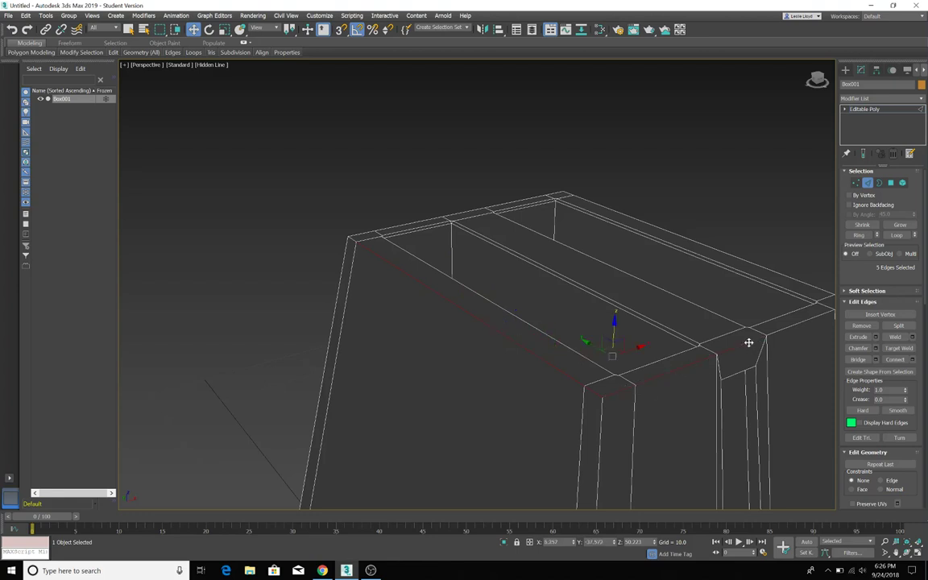
{"action": "left_click", "coordinate": [787, 327], "text": "ctrl"}
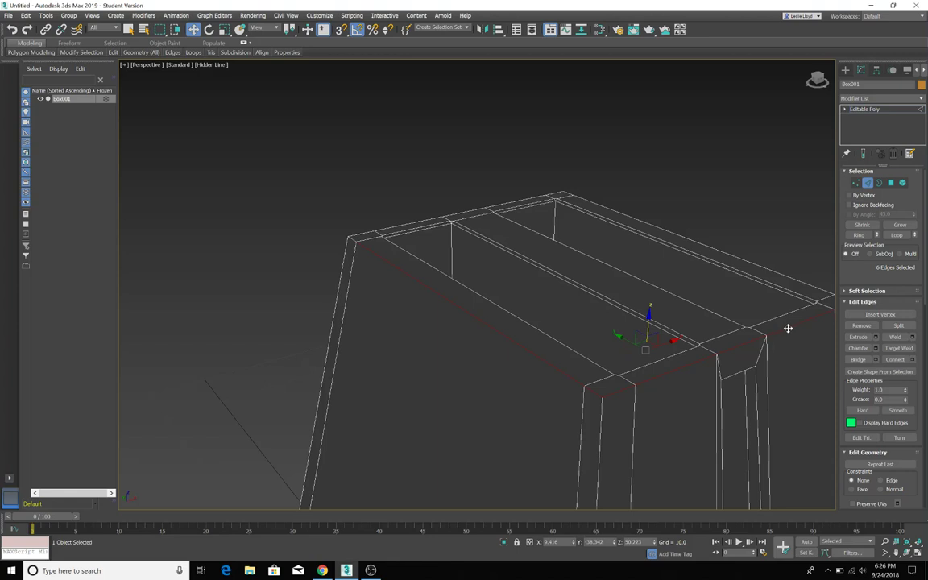
{"action": "middle_click_drag", "start_coordinate": [787, 327], "coordinate": [716, 351]}
{"action": "left_click", "coordinate": [724, 341], "text": "ctrl"}
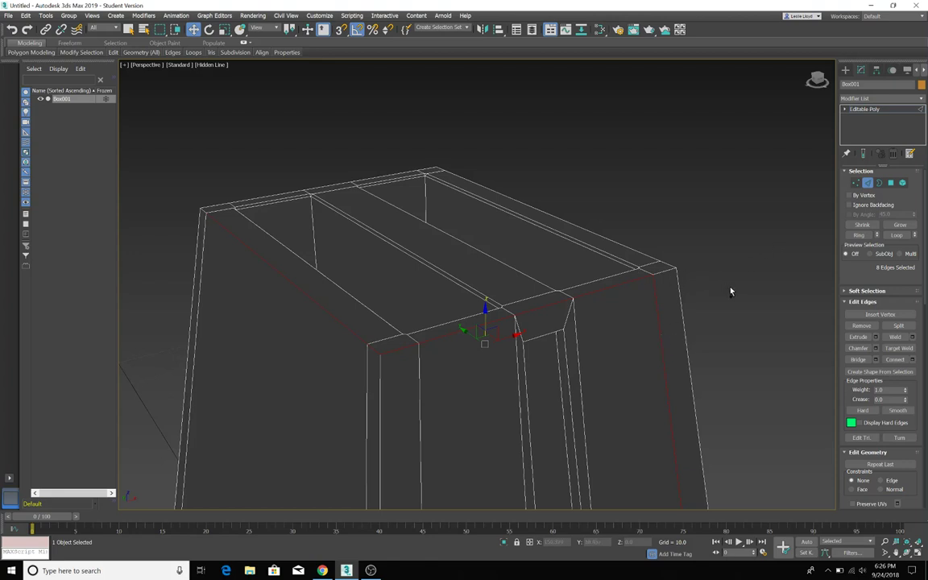
{"action": "key", "text": "ctrl+z"}
{"action": "left_click", "coordinate": [666, 270], "text": "ctrl"}
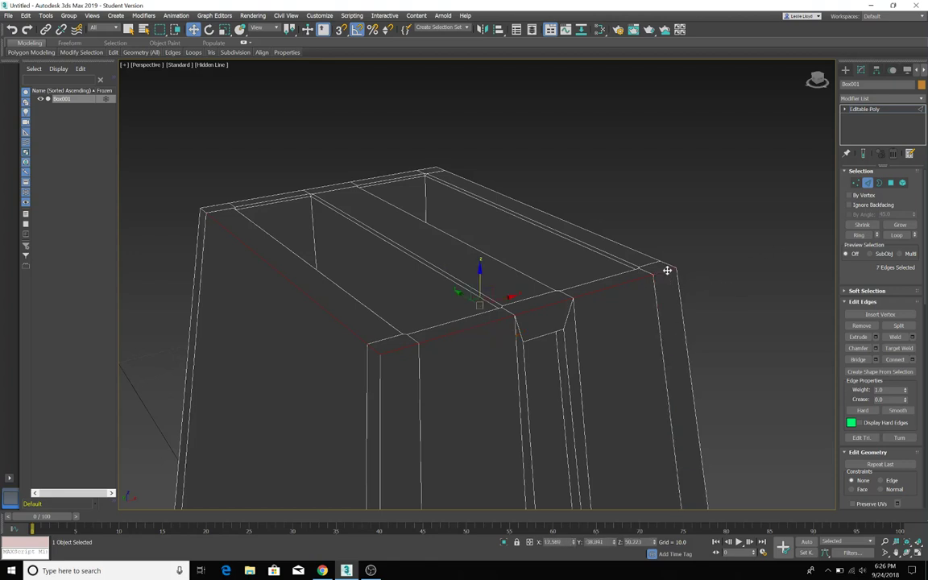
{"action": "left_click", "coordinate": [670, 266], "text": "ctrl"}
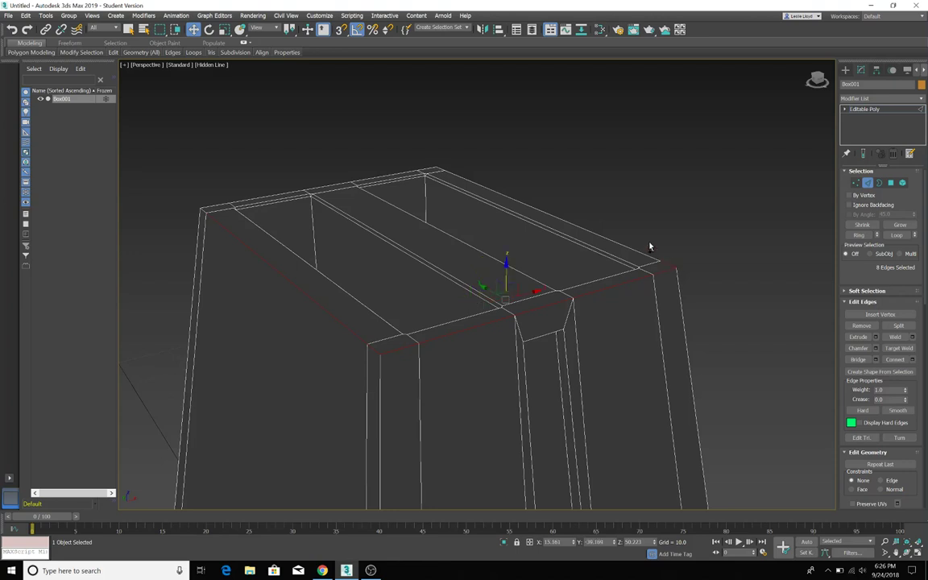
Step: Add the outer top edges of the other long side, the back and the remaining corner to complete the perimeter selection
{"action": "left_click", "coordinate": [595, 235], "text": "ctrl"}
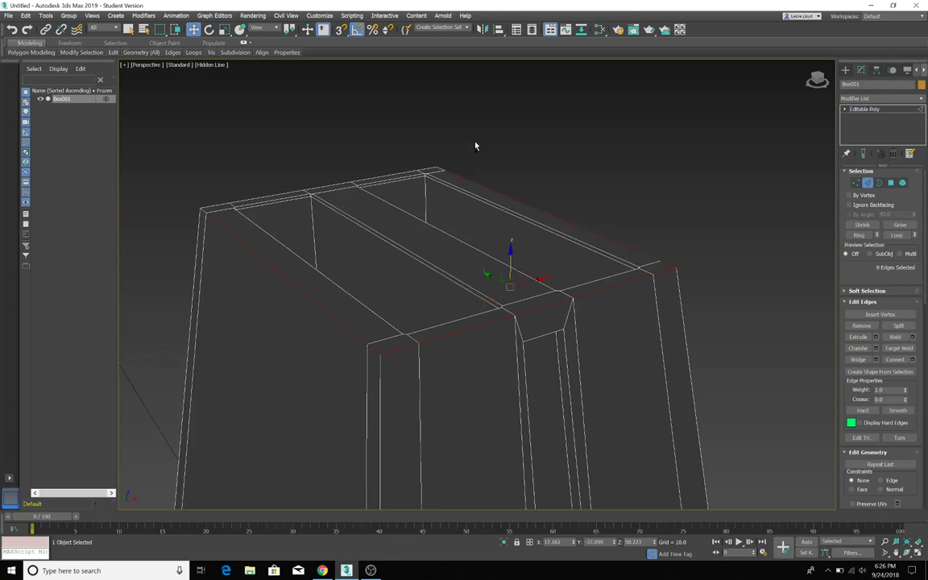
{"action": "left_click", "coordinate": [437, 169], "text": "ctrl"}
{"action": "left_click", "coordinate": [429, 170], "text": "ctrl"}
{"action": "left_click", "coordinate": [427, 179], "text": "ctrl"}
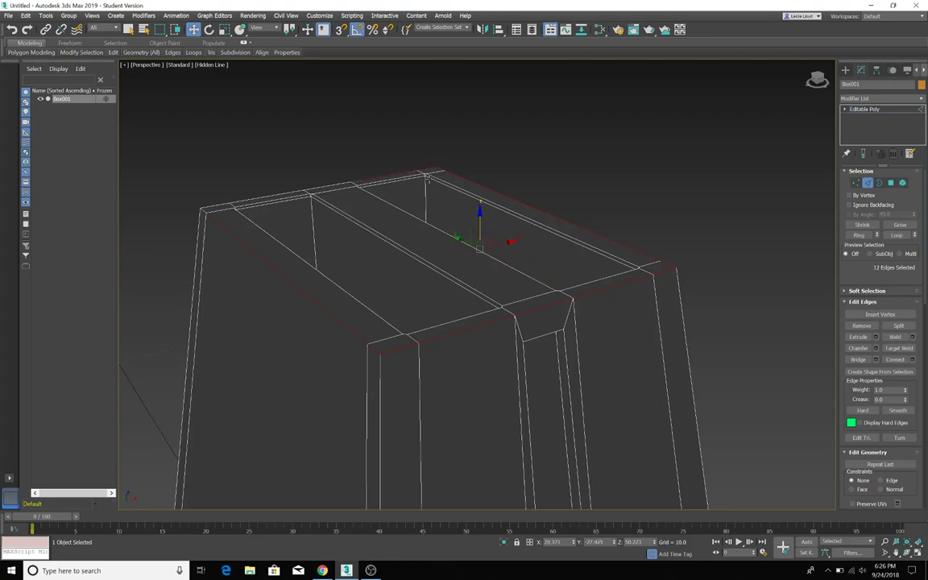
{"action": "left_click", "coordinate": [318, 188], "text": "ctrl"}
{"action": "left_click", "coordinate": [254, 198], "text": "ctrl"}
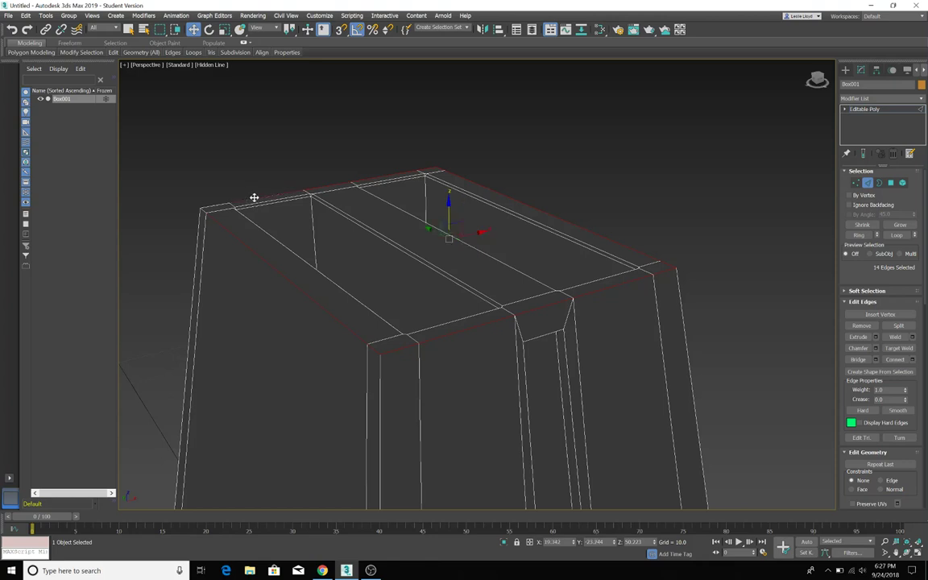
{"action": "left_click", "coordinate": [207, 208], "text": "ctrl"}
{"action": "left_click", "coordinate": [273, 305], "text": "ctrl"}
Step: Chamfer the selected outer top perimeter edges with one segment
{"action": "left_click", "coordinate": [875, 348]}
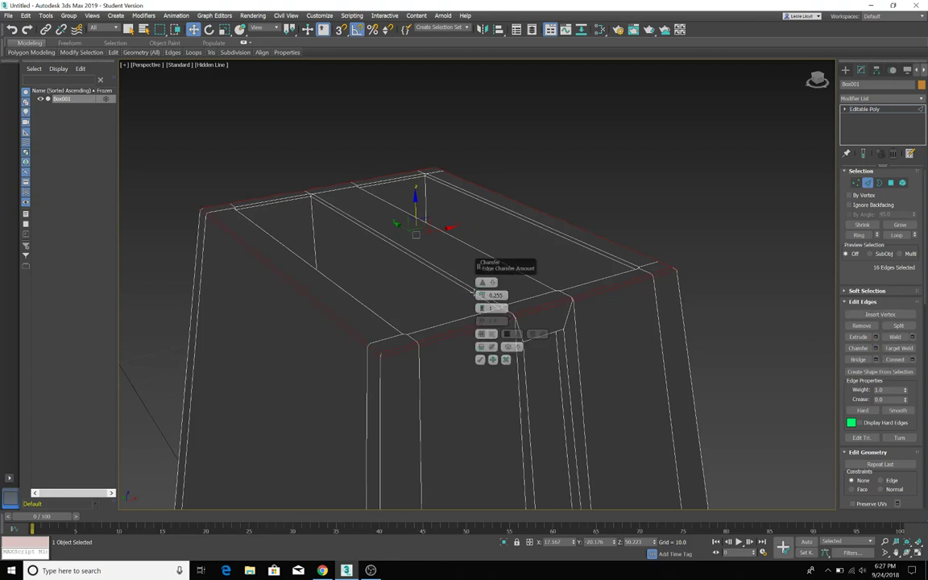
{"action": "left_click_drag", "start_coordinate": [483, 297], "coordinate": [482, 293]}
{"action": "left_click", "coordinate": [480, 359]}
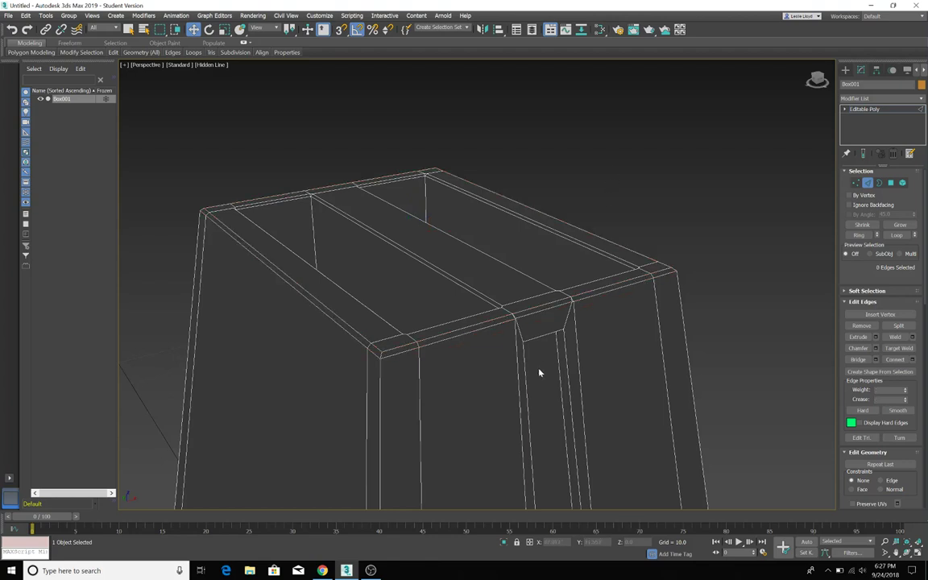
Step: Create a small separate box beside the tapered object, about 8.6 long, 3.5 wide and 2.3 high
{"action": "scroll", "coordinate": [539, 367], "scroll_direction": "up", "scroll_amount": 2}
{"action": "scroll", "coordinate": [541, 356], "scroll_direction": "down", "scroll_amount": 5}
{"action": "scroll", "coordinate": [536, 358], "scroll_direction": "up", "scroll_amount": 2}
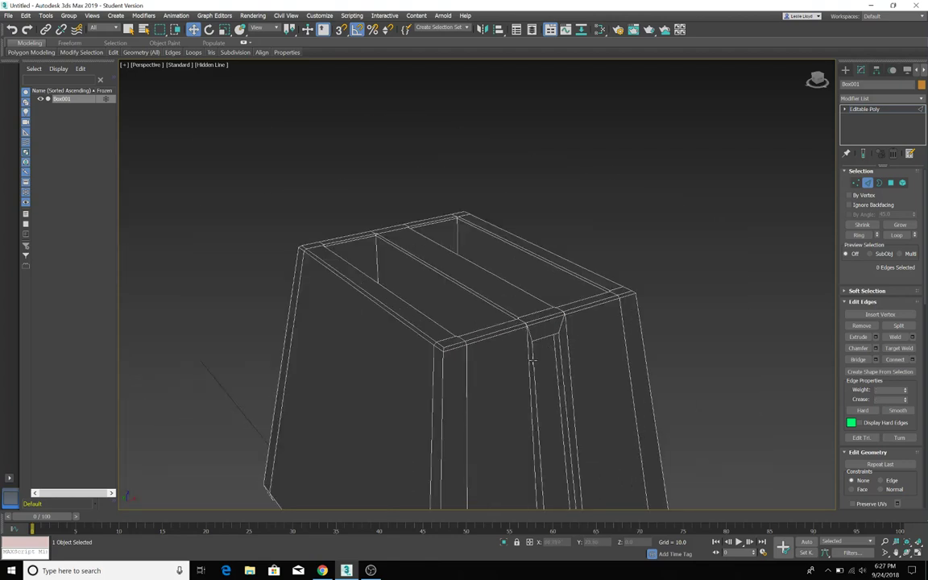
{"action": "middle_click_drag", "start_coordinate": [533, 361], "coordinate": [525, 333], "text": "alt"}
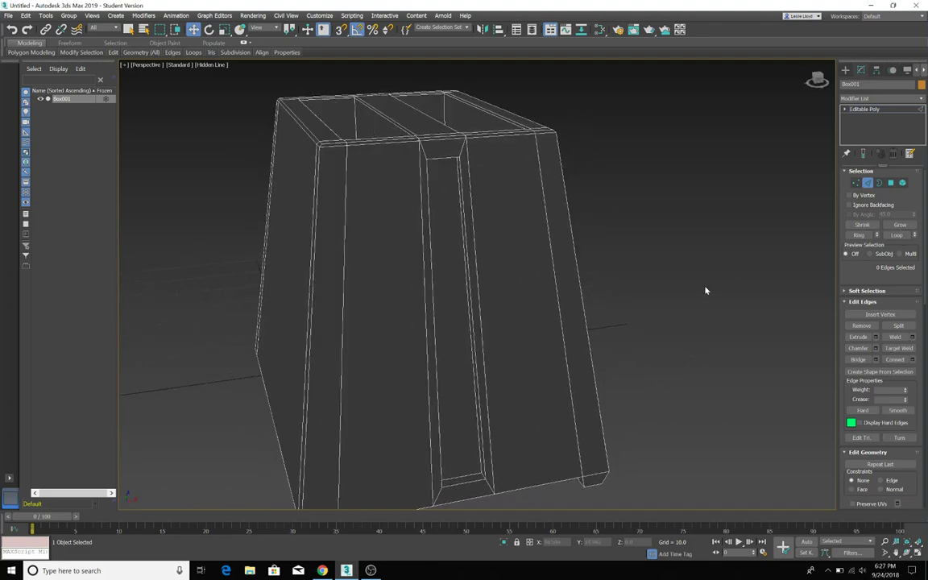
{"action": "scroll", "coordinate": [705, 290], "scroll_direction": "down", "scroll_amount": 5}
{"action": "left_click", "coordinate": [845, 70]}
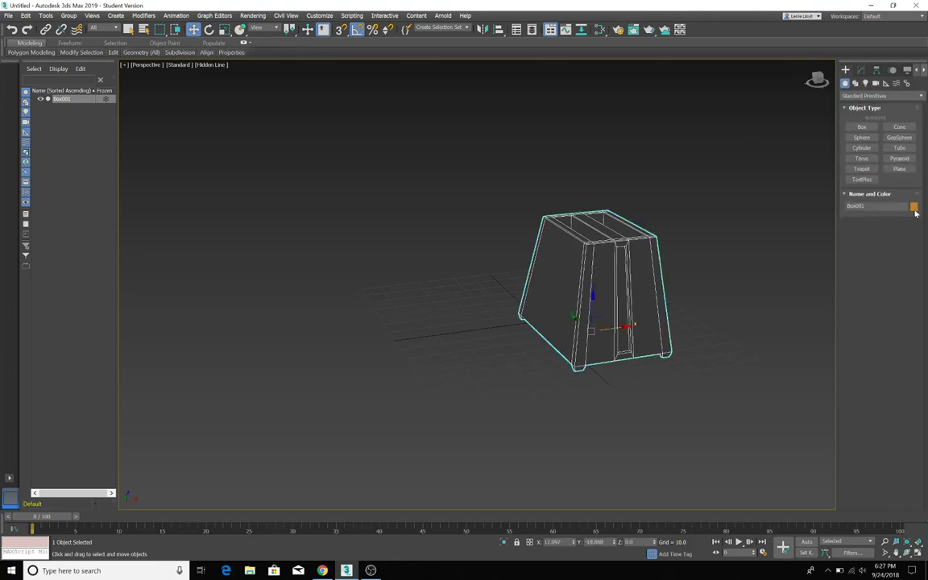
{"action": "left_click", "coordinate": [858, 128]}
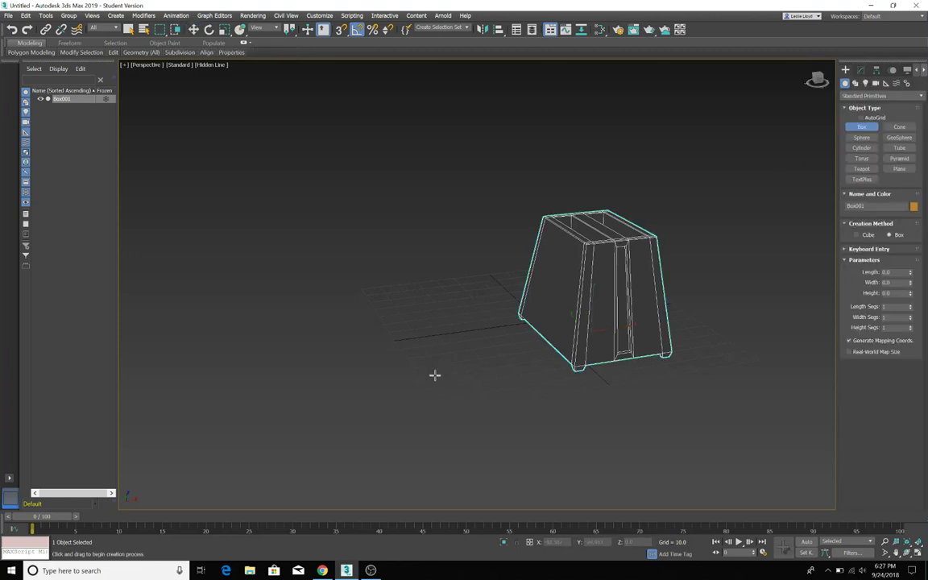
{"action": "mouse_move", "coordinate": [432, 366]}
{"action": "left_mouse_down"}
{"action": "mouse_move", "coordinate": [446, 373]}
{"action": "mouse_move", "coordinate": [439, 367]}
{"action": "left_mouse_up"}
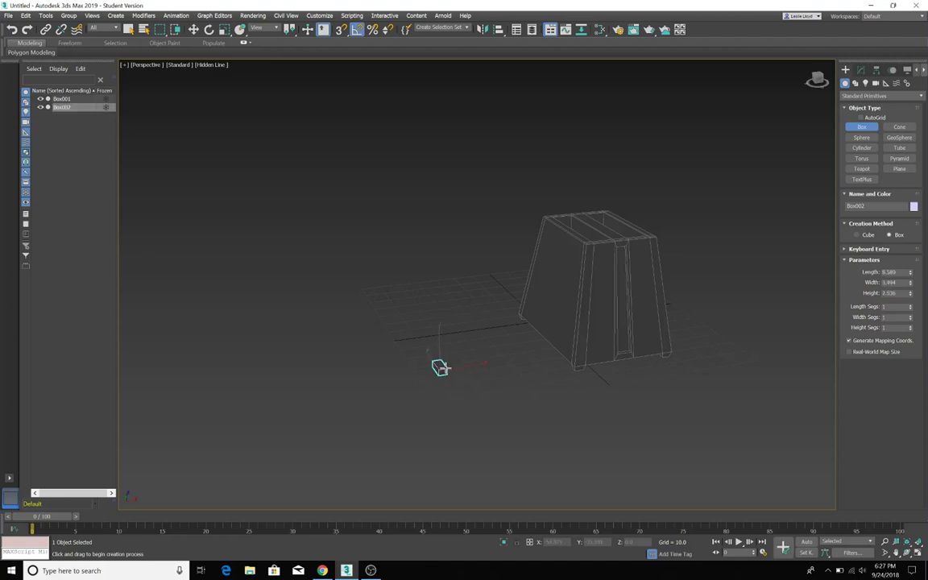
{"action": "scroll", "coordinate": [441, 368], "scroll_direction": "up", "scroll_amount": 3}
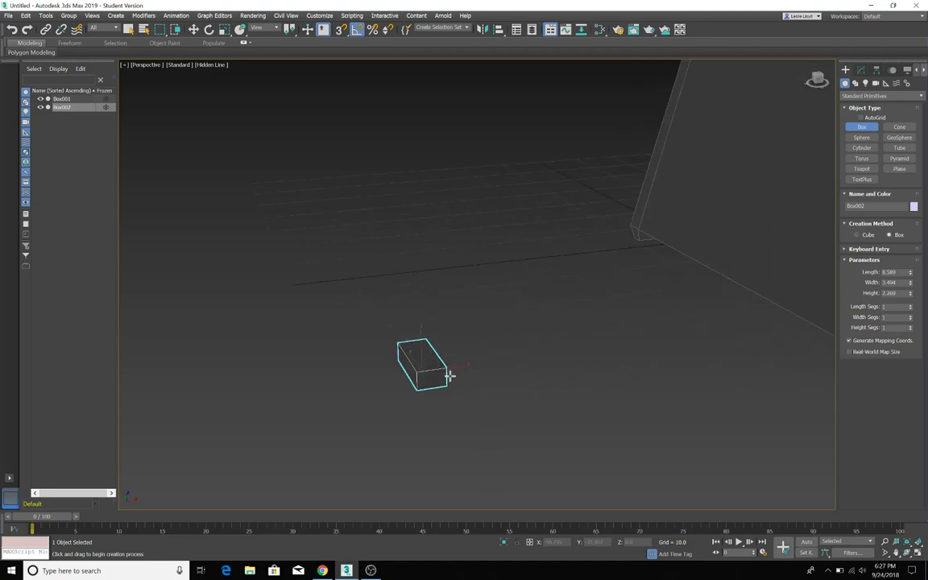
Step: Move the small box in the Top view to the base of the recessed front panel, at about X 17, Y -48
{"action": "key", "text": "alt+w"}
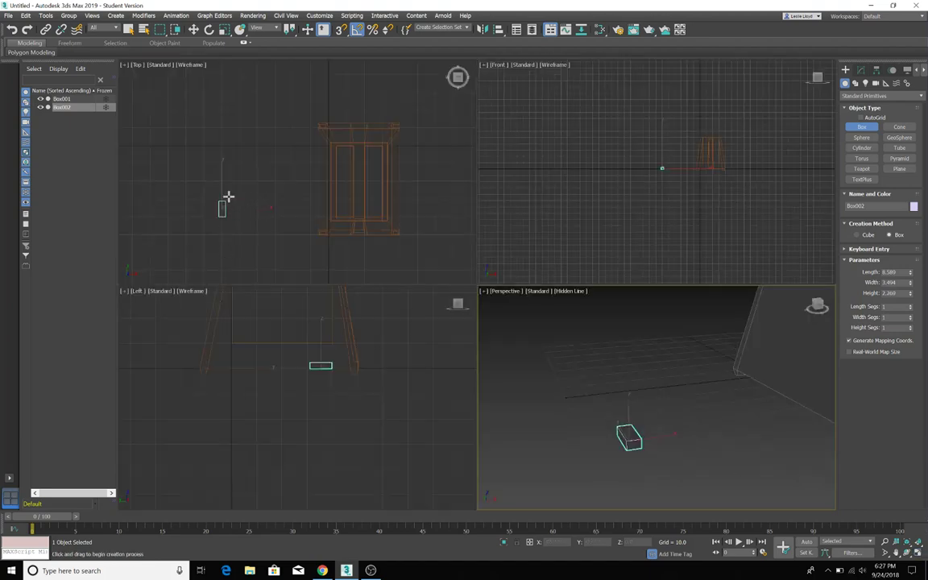
{"action": "left_click", "coordinate": [194, 32]}
{"action": "left_click", "coordinate": [206, 168]}
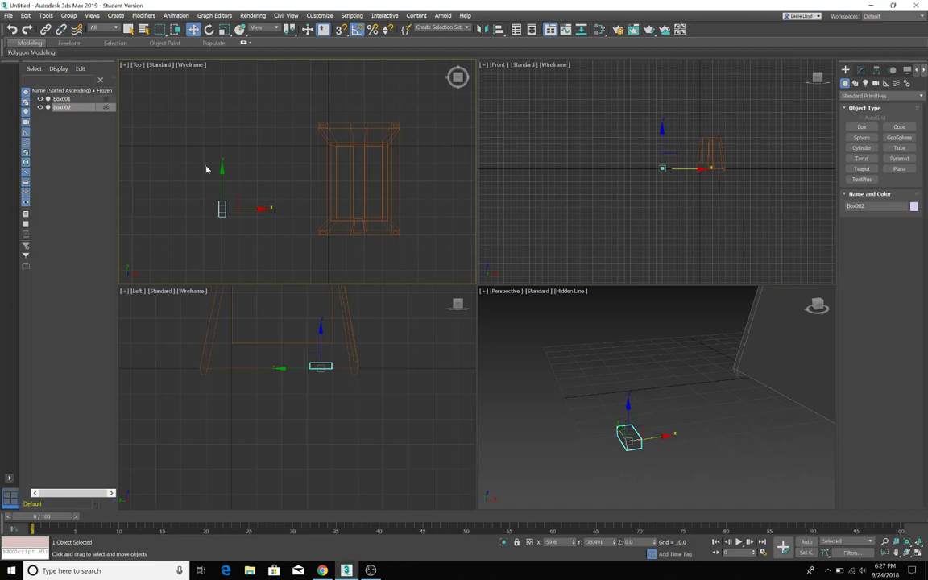
{"action": "left_click", "coordinate": [223, 213]}
{"action": "left_click_drag", "start_coordinate": [265, 208], "coordinate": [398, 199]}
{"action": "scroll", "coordinate": [389, 235], "scroll_direction": "up", "scroll_amount": 5}
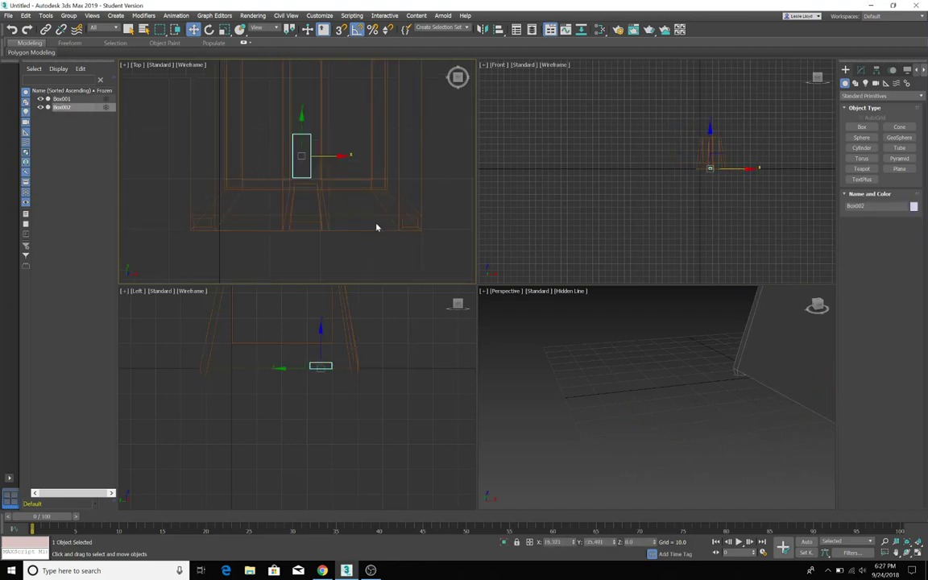
{"action": "left_click_drag", "start_coordinate": [302, 120], "coordinate": [297, 187]}
{"action": "left_click_drag", "start_coordinate": [343, 217], "coordinate": [345, 215]}
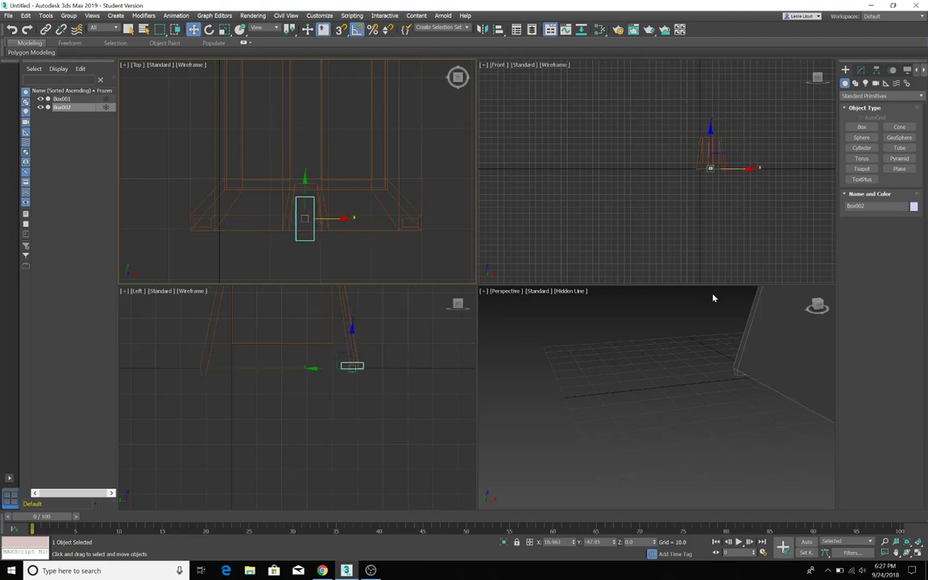
Step: Raise the small box to near the top of the recessed front panel, at about Z 41.3
{"action": "middle_click_drag", "start_coordinate": [697, 355], "coordinate": [482, 463]}
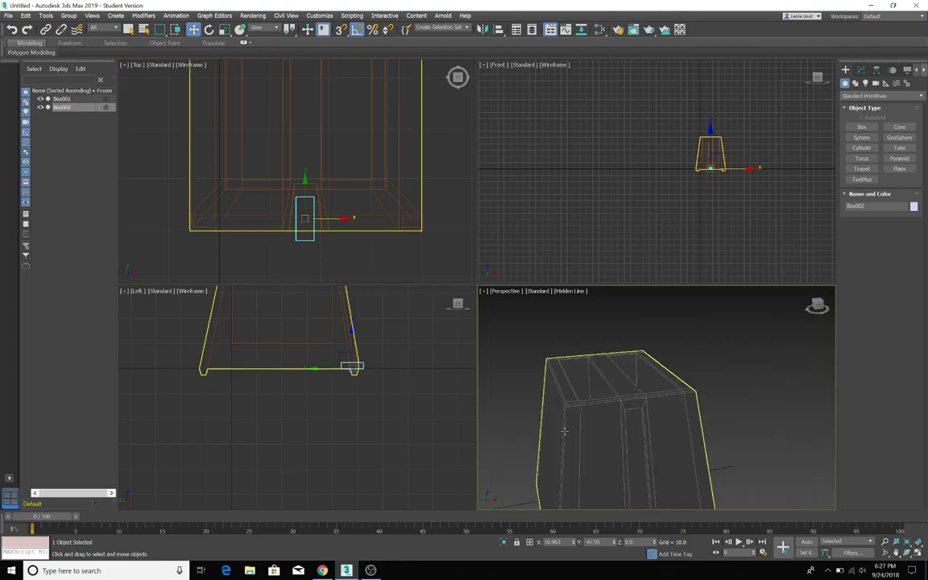
{"action": "middle_click_drag", "start_coordinate": [609, 420], "coordinate": [564, 311]}
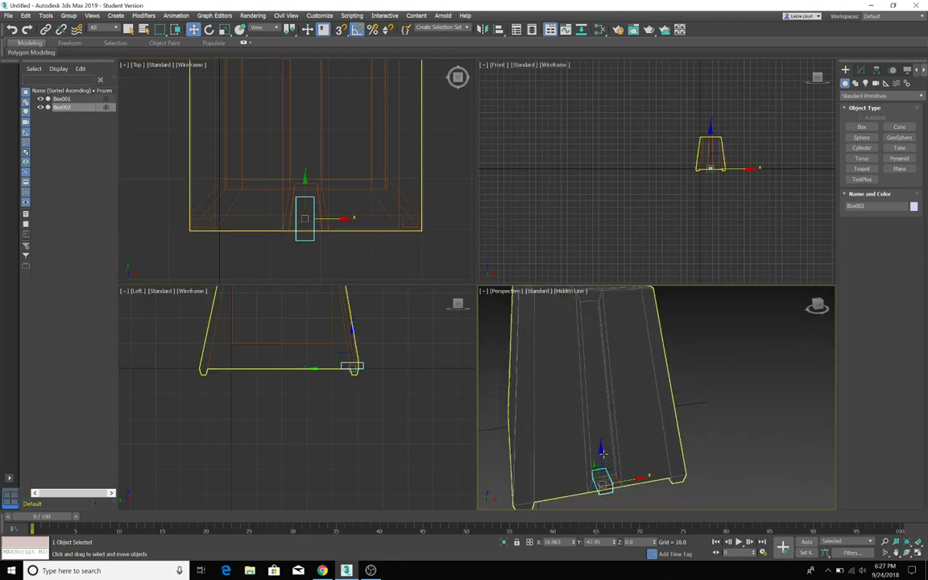
{"action": "left_click_drag", "start_coordinate": [599, 451], "coordinate": [580, 297]}
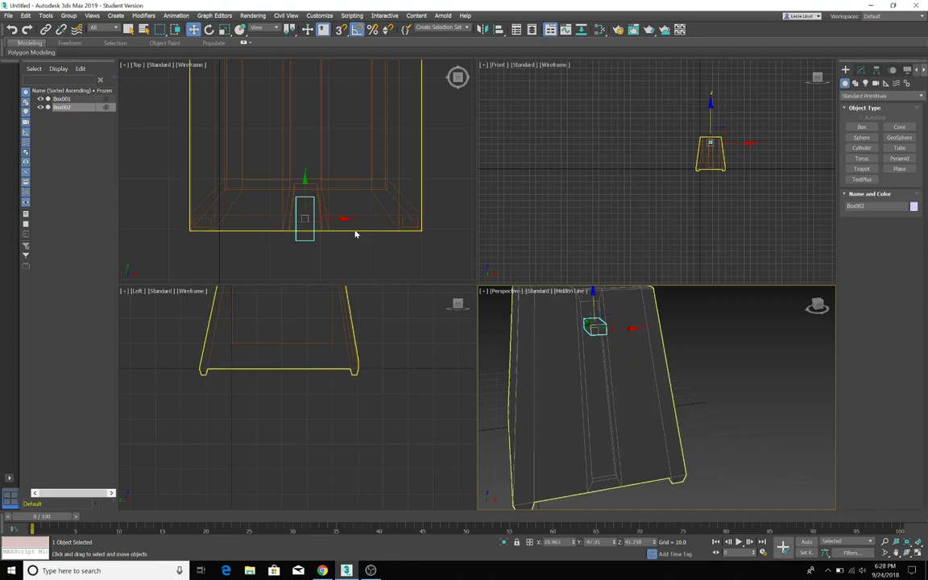
Step: Scale the small box to about 70 percent of its length and move it out from the front panel to about Y -54.3
{"action": "scroll", "coordinate": [351, 320], "scroll_direction": "up", "scroll_amount": 6}
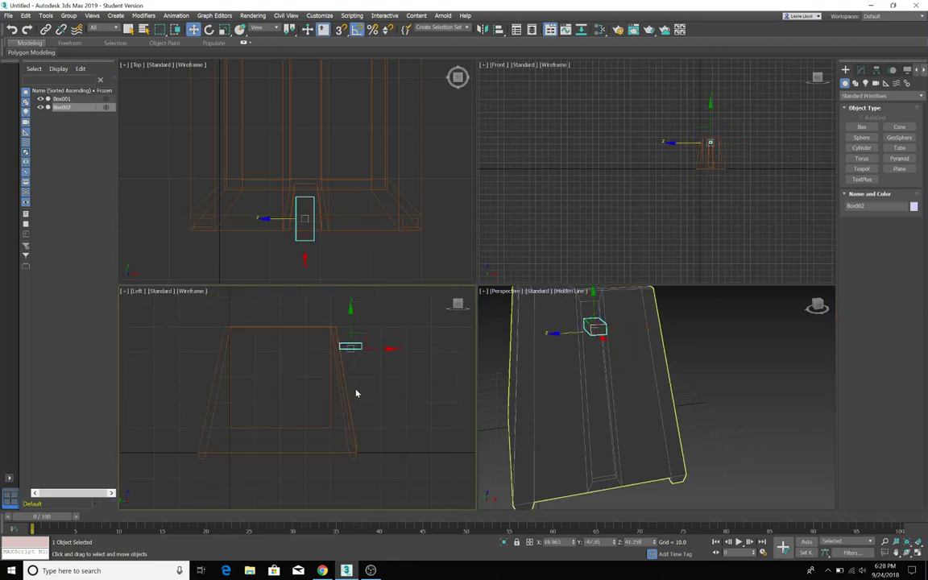
{"action": "middle_click_drag", "start_coordinate": [357, 368], "coordinate": [360, 393]}
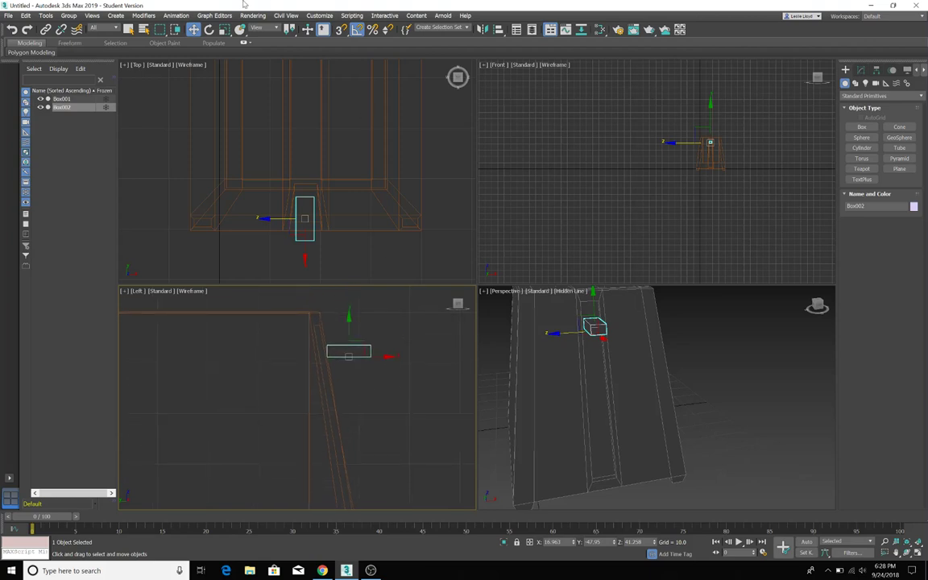
{"action": "left_click", "coordinate": [224, 29]}
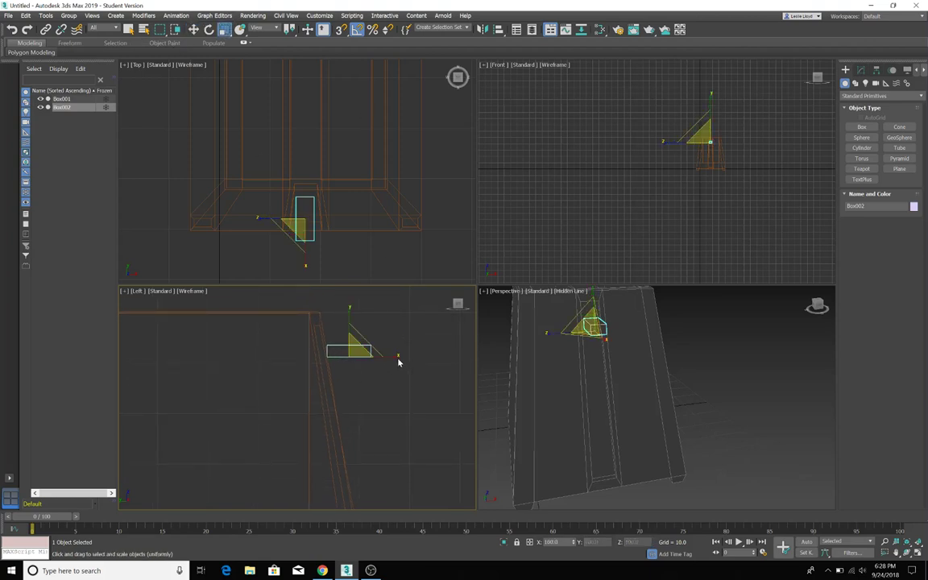
{"action": "left_click_drag", "start_coordinate": [395, 352], "coordinate": [382, 353]}
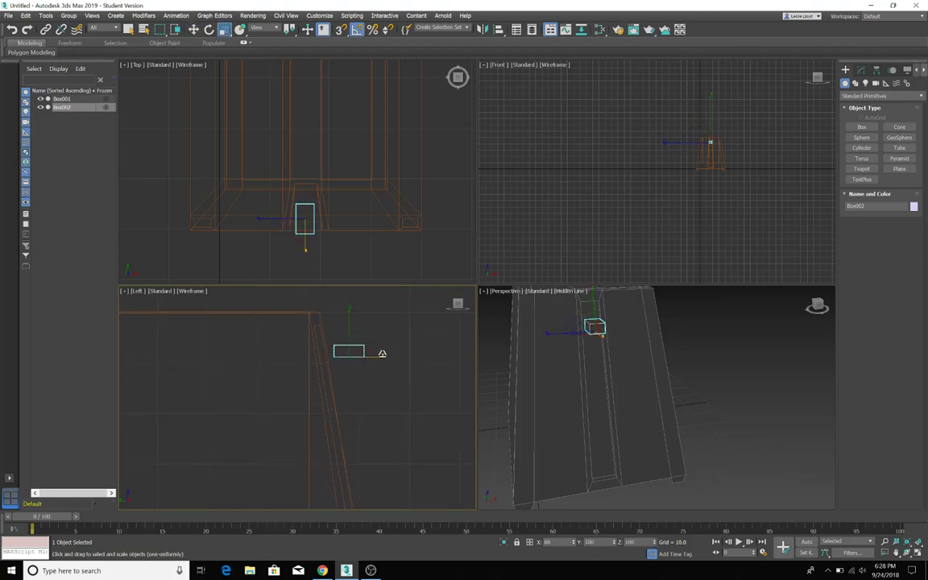
{"action": "key", "text": "w"}
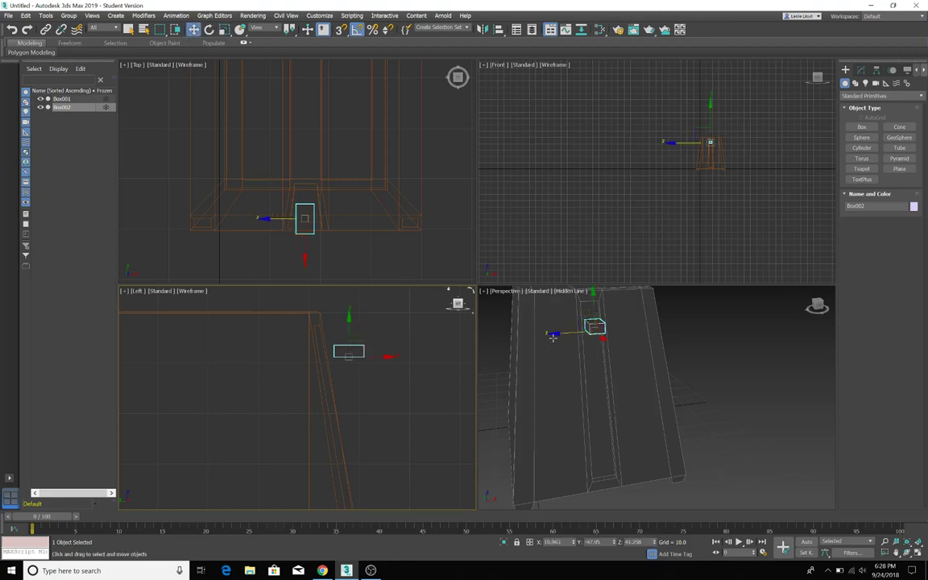
{"action": "left_click_drag", "start_coordinate": [374, 354], "coordinate": [408, 351]}
Step: Convert the small box in front of the panel to an editable poly in the maximized Perspective view
{"action": "right_click", "coordinate": [785, 419]}
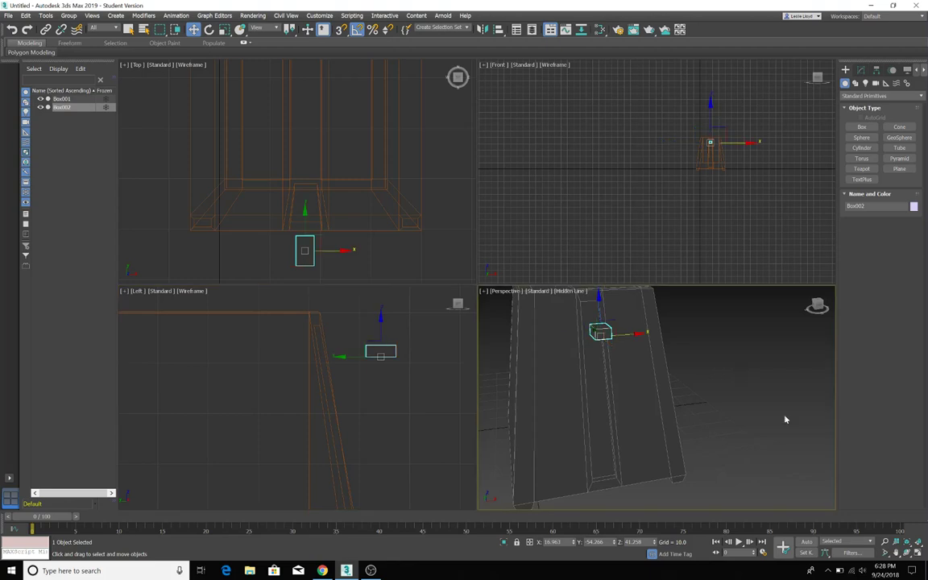
{"action": "key", "text": "alt+w"}
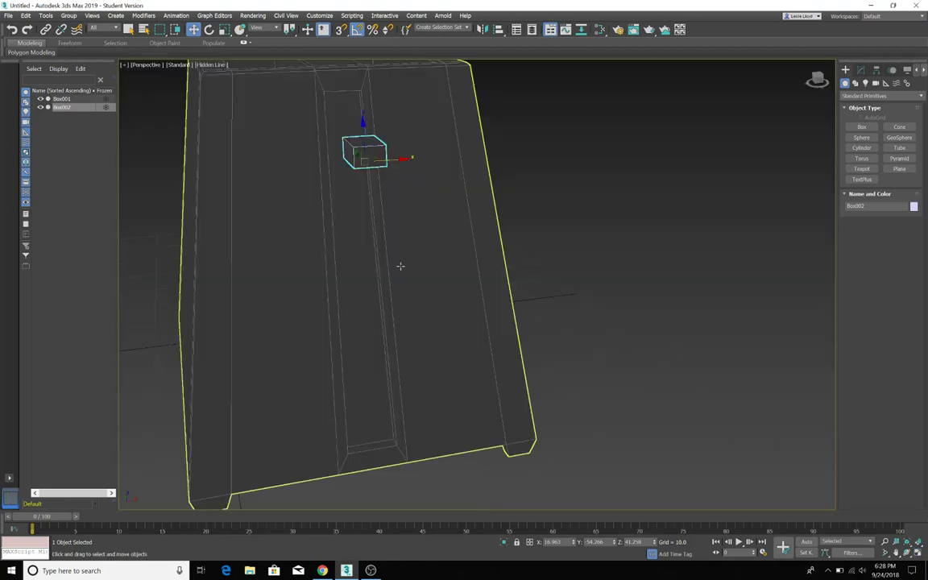
{"action": "middle_click_drag", "start_coordinate": [405, 313], "coordinate": [471, 322], "text": "alt"}
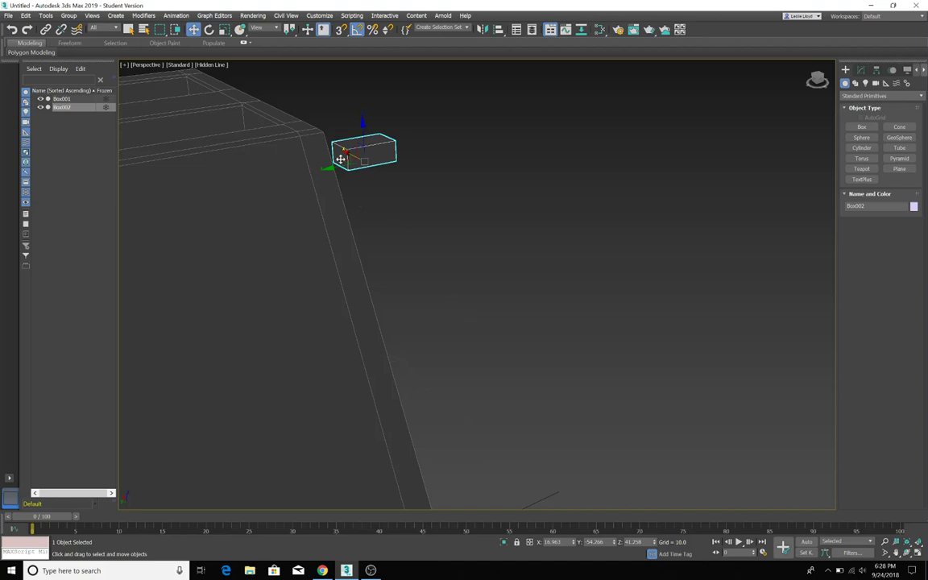
{"action": "right_click", "coordinate": [370, 144]}
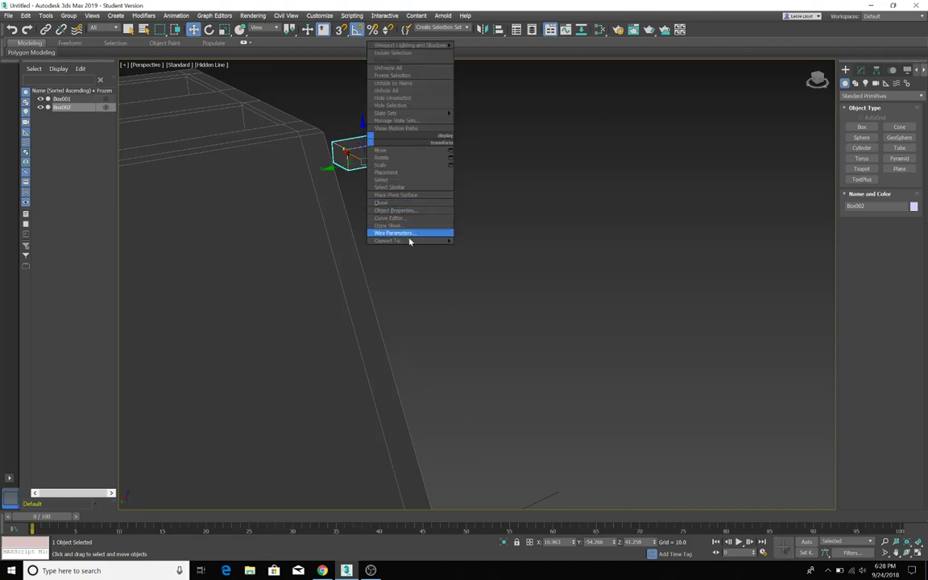
{"action": "left_click", "coordinate": [469, 250]}
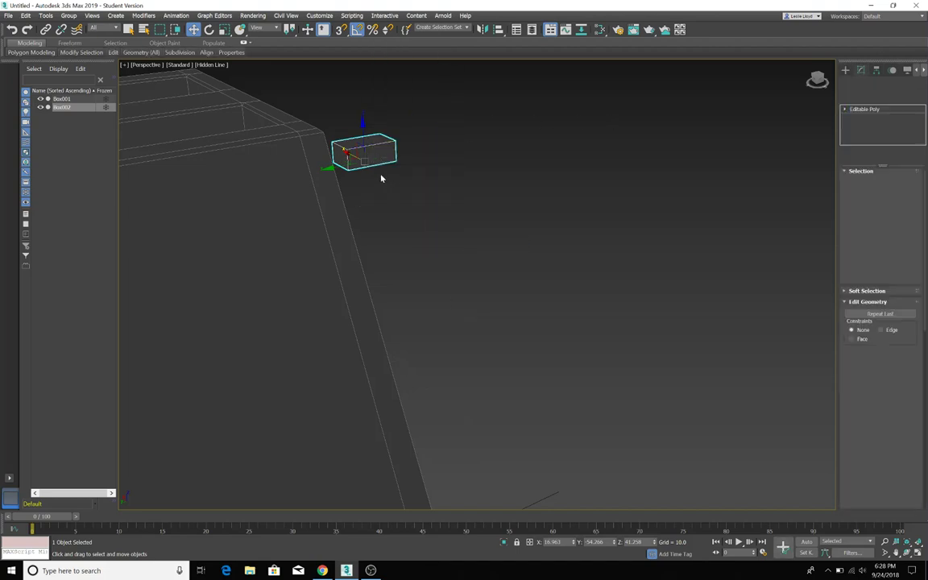
{"action": "left_click", "coordinate": [483, 129]}
{"action": "left_click", "coordinate": [337, 154]}
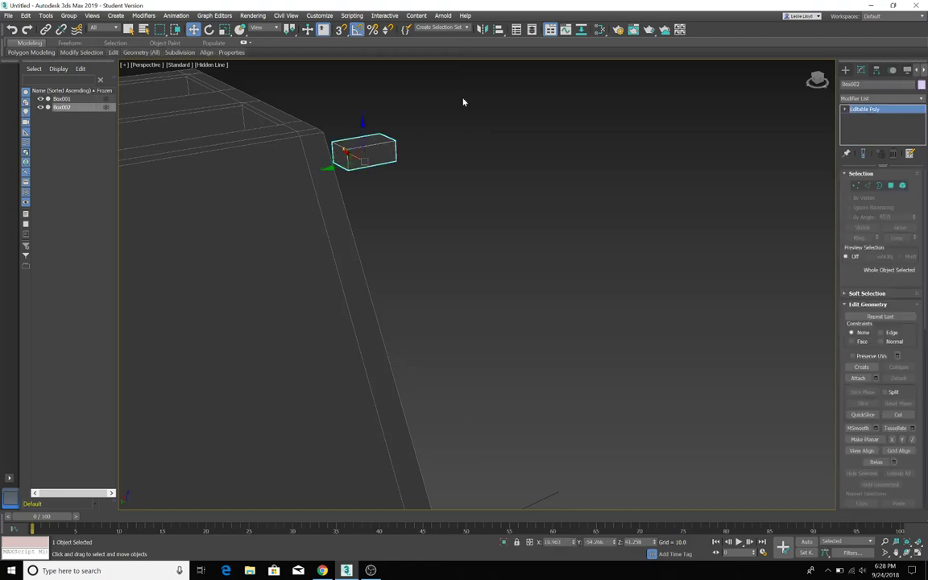
Step: Delete the small box's rear polygon, the one facing the recessed front panel
{"action": "left_click", "coordinate": [891, 186]}
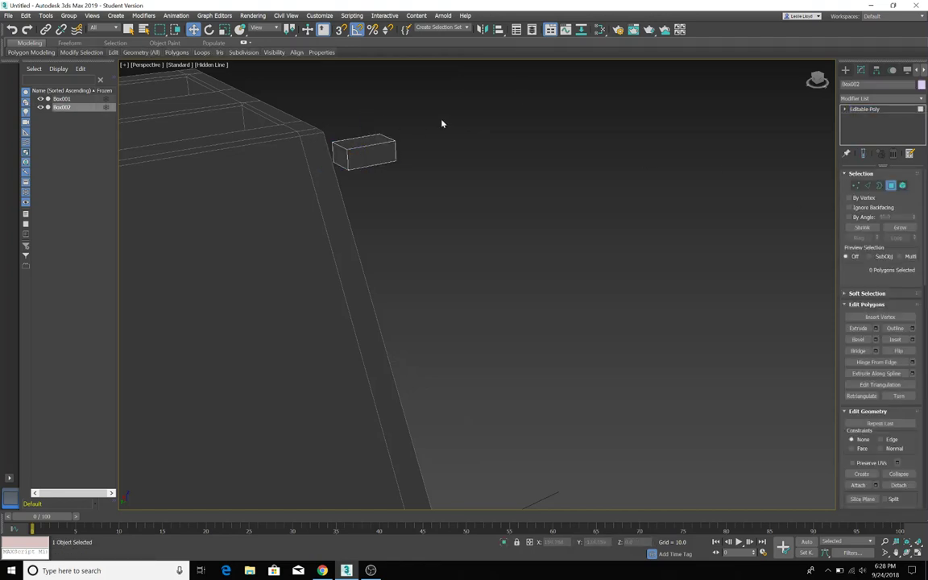
{"action": "left_click", "coordinate": [340, 156]}
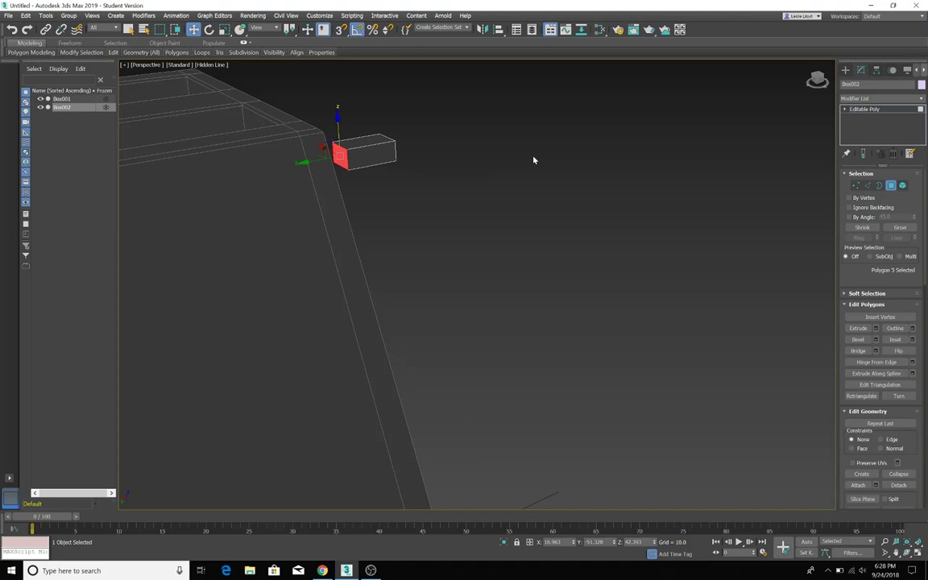
{"action": "middle_click_drag", "start_coordinate": [533, 159], "coordinate": [555, 160], "text": "alt"}
{"action": "scroll", "coordinate": [518, 186], "scroll_direction": "down", "scroll_amount": 5}
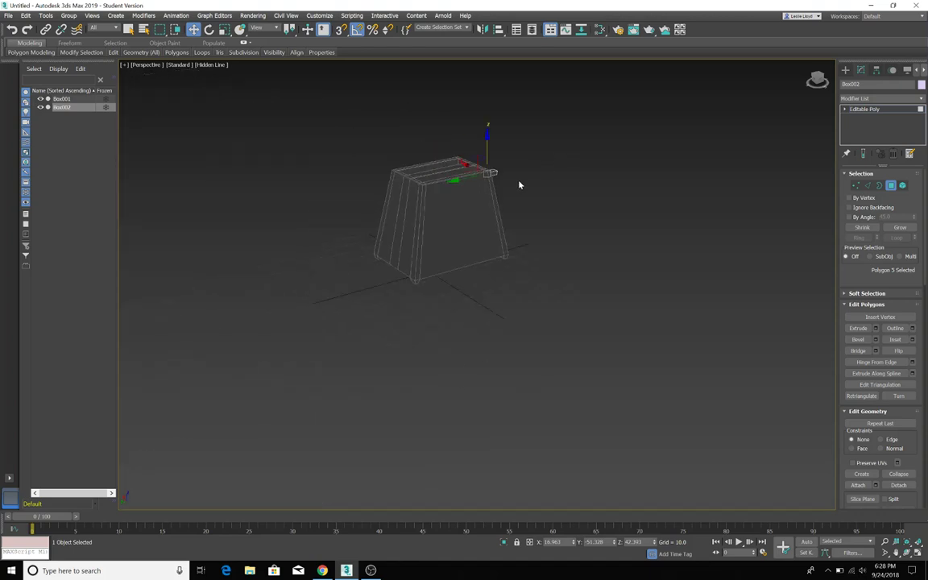
{"action": "scroll", "coordinate": [518, 185], "scroll_direction": "up", "scroll_amount": 6}
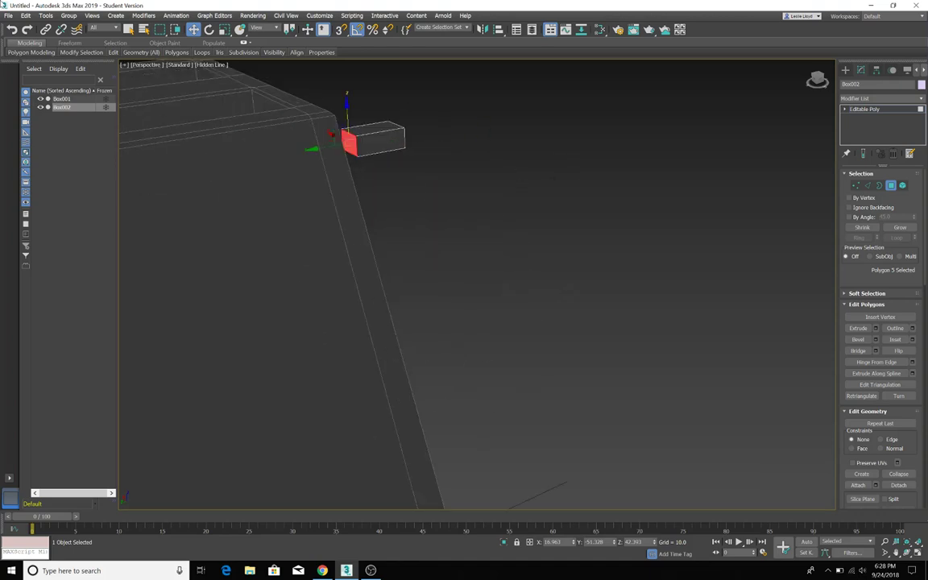
{"action": "left_click", "coordinate": [20, 15]}
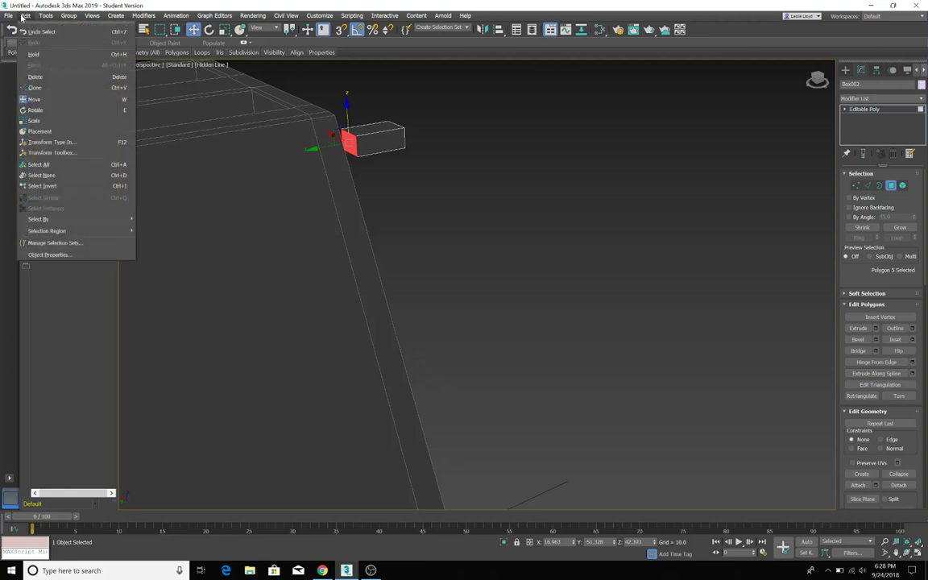
{"action": "left_click", "coordinate": [38, 70]}
Step: Extrude the small box's outer front polygon with a height of 0
{"action": "middle_click_drag", "start_coordinate": [441, 196], "coordinate": [393, 197], "text": "alt"}
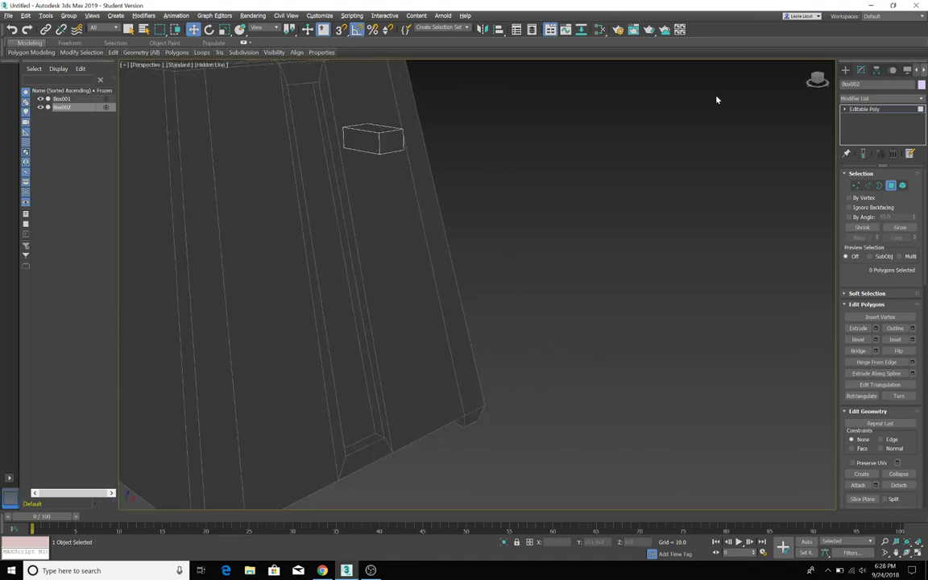
{"action": "left_click", "coordinate": [386, 133]}
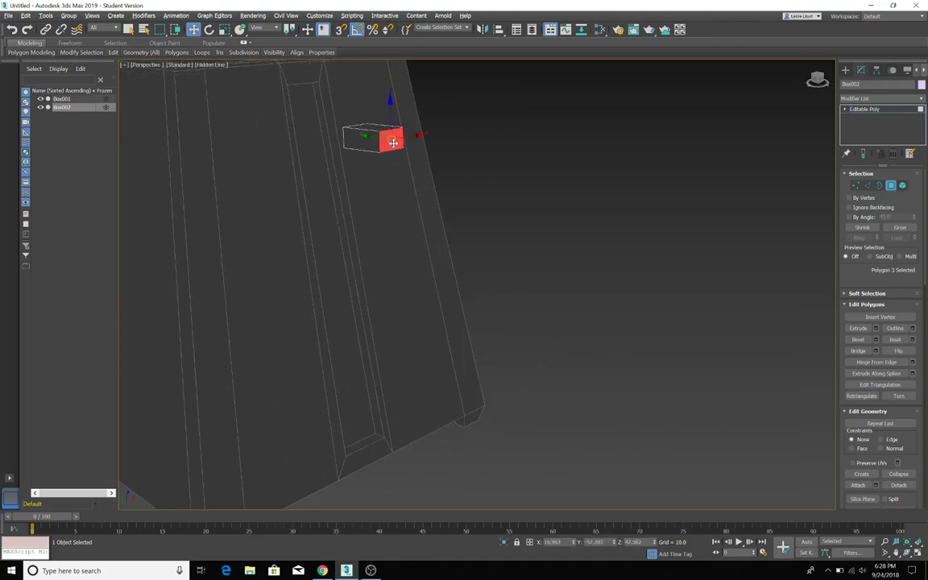
{"action": "left_click_drag", "start_coordinate": [422, 145], "coordinate": [423, 147]}
{"action": "left_click", "coordinate": [875, 328]}
{"action": "scroll", "coordinate": [488, 314], "scroll_direction": "up", "scroll_amount": 2}
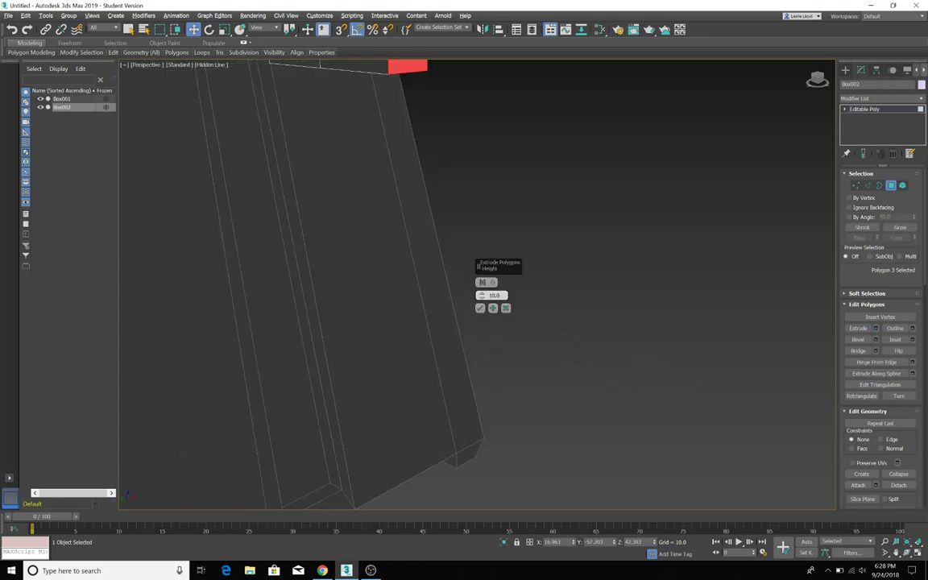
{"action": "double_click", "coordinate": [494, 295]}
{"action": "left_click_drag", "start_coordinate": [500, 295], "coordinate": [477, 295]}
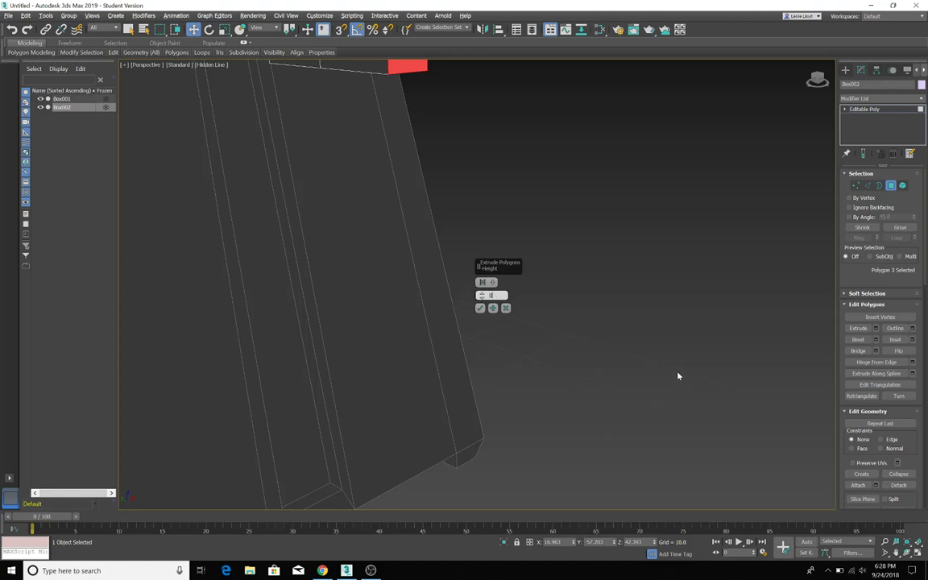
{"action": "left_click", "coordinate": [479, 308]}
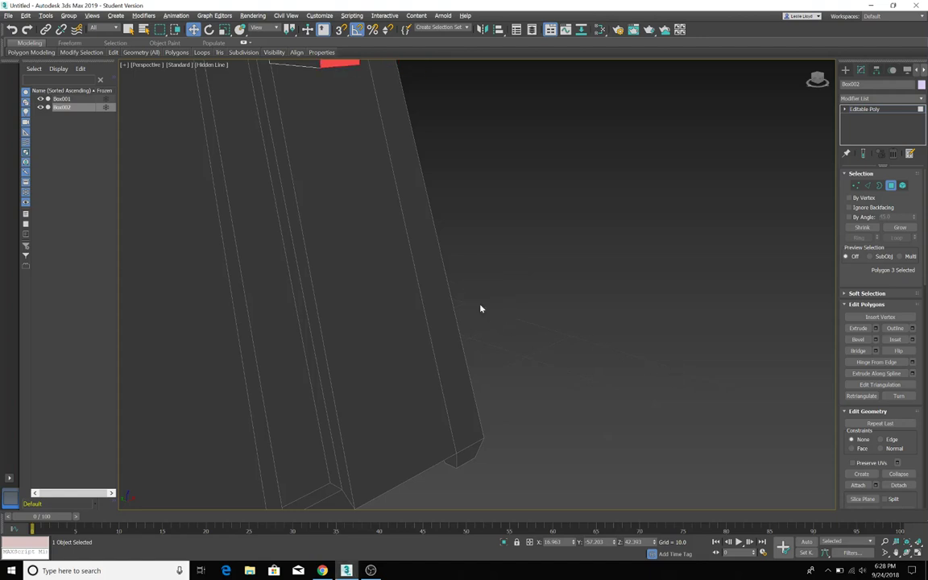
Step: Enlarge the extruded front polygon in width and scale it to about 138 percent in height
{"action": "middle_click_drag", "start_coordinate": [382, 193], "coordinate": [396, 311]}
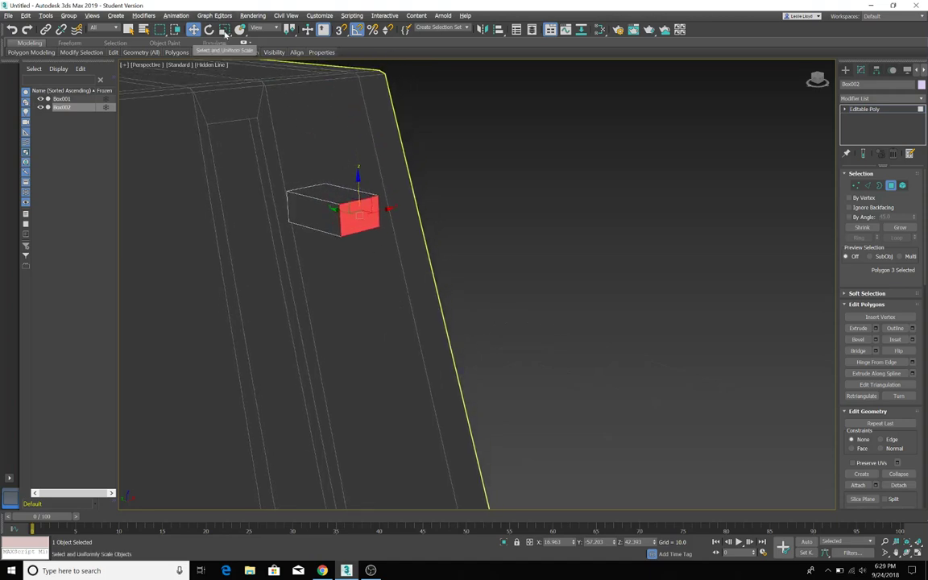
{"action": "left_click", "coordinate": [225, 29]}
{"action": "left_click_drag", "start_coordinate": [321, 223], "coordinate": [313, 229]}
{"action": "left_click_drag", "start_coordinate": [353, 191], "coordinate": [358, 162]}
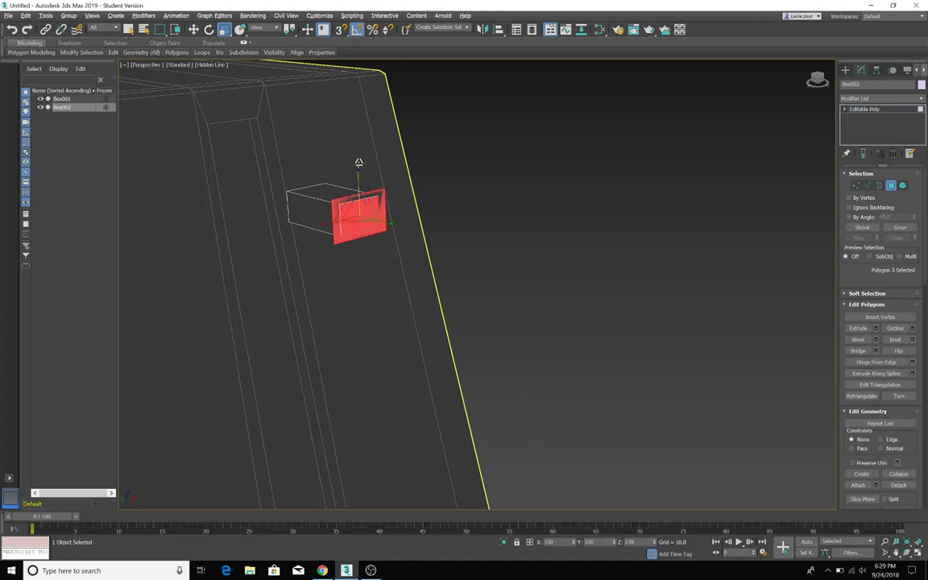
Step: Extrude the enlarged front polygon outward to about Y -59.8 and scale it down in width and height
{"action": "left_click", "coordinate": [858, 328]}
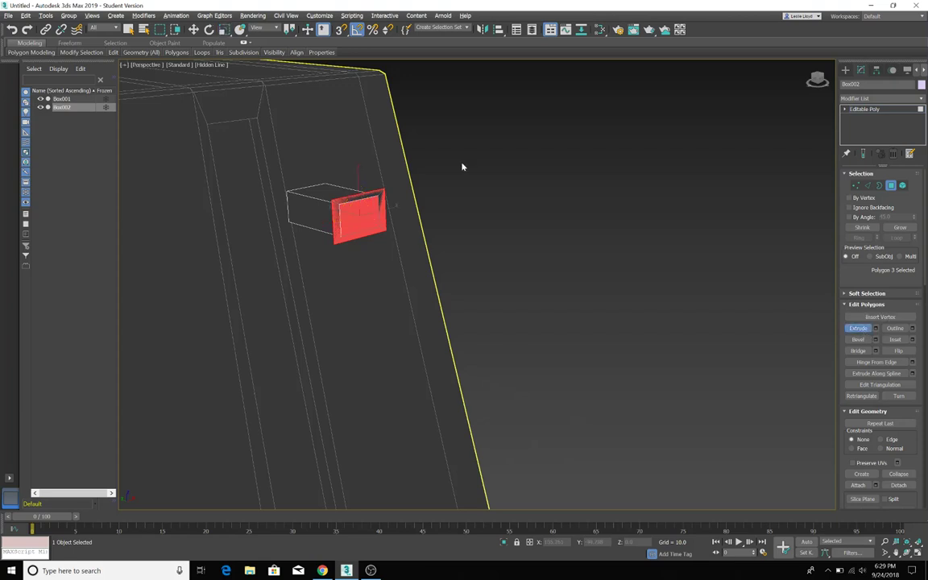
{"action": "mouse_move", "coordinate": [369, 211]}
{"action": "left_mouse_down"}
{"action": "mouse_move", "coordinate": [371, 190]}
{"action": "mouse_move", "coordinate": [377, 196]}
{"action": "left_mouse_up"}
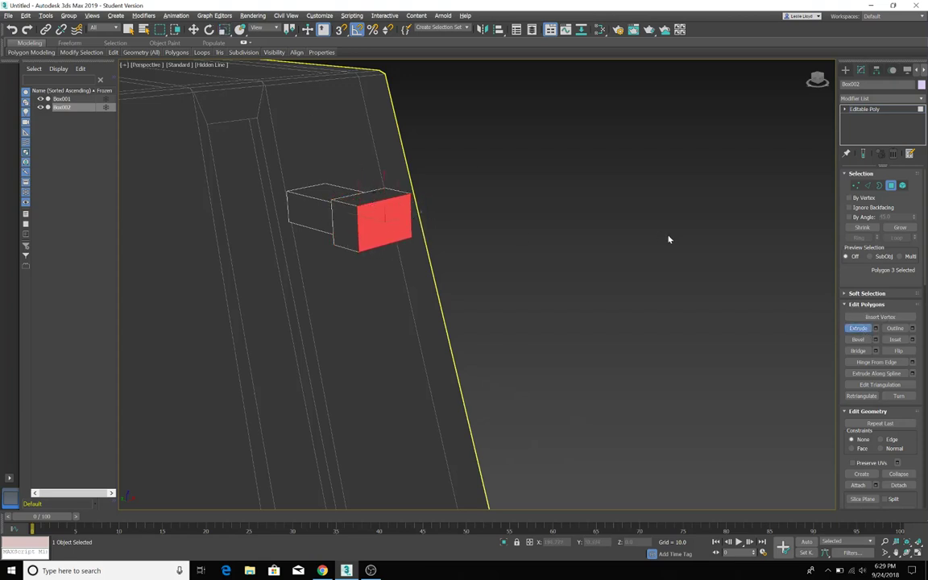
{"action": "left_click", "coordinate": [225, 29]}
{"action": "left_click_drag", "start_coordinate": [348, 232], "coordinate": [354, 225]}
{"action": "left_click_drag", "start_coordinate": [383, 177], "coordinate": [384, 185]}
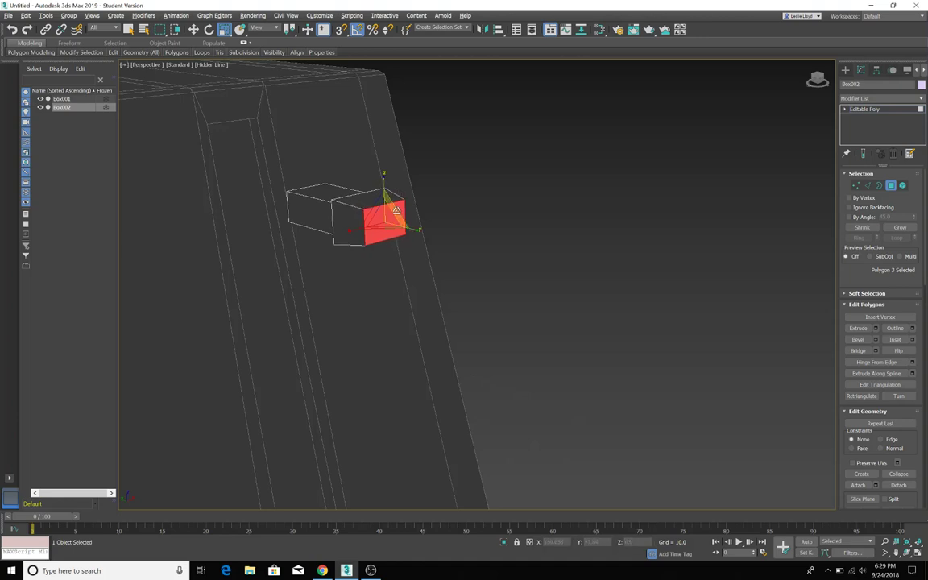
Step: Try to bevel the small part's outer end polygon with height 0.982 and outline -0.478
{"action": "left_click", "coordinate": [877, 340]}
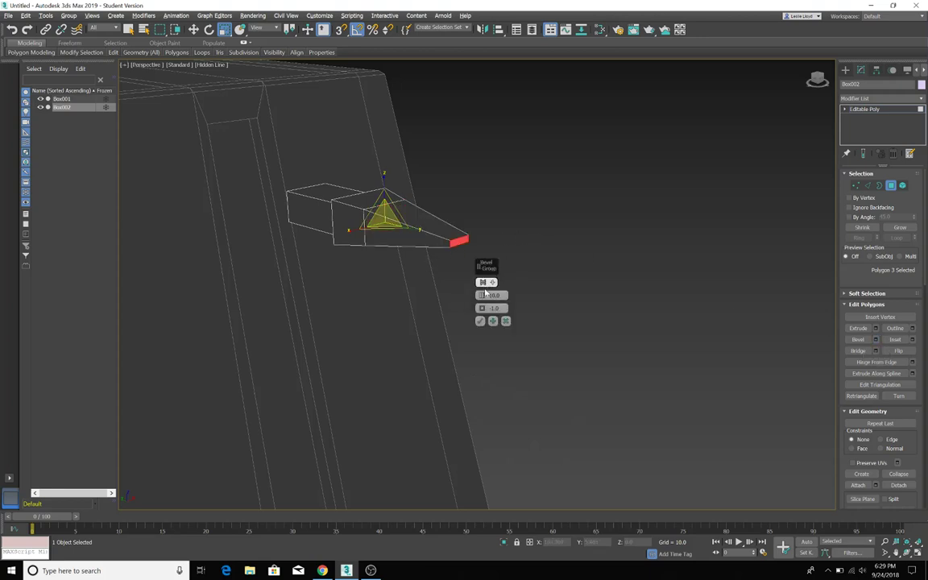
{"action": "mouse_move", "coordinate": [483, 300]}
{"action": "left_mouse_down"}
{"action": "mouse_move", "coordinate": [488, 326]}
{"action": "mouse_move", "coordinate": [481, 293]}
{"action": "left_mouse_up"}
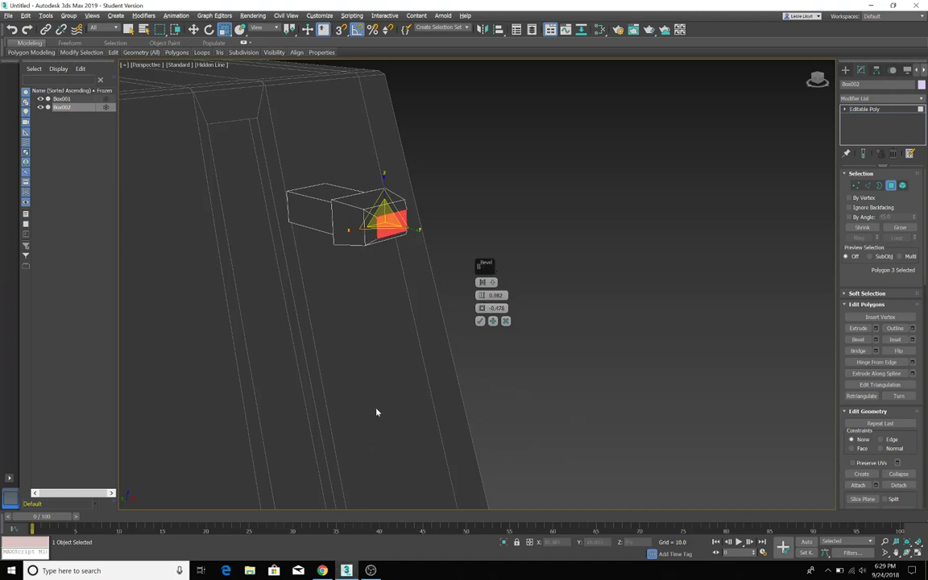
{"action": "middle_click_drag", "start_coordinate": [376, 411], "coordinate": [401, 412], "text": "alt"}
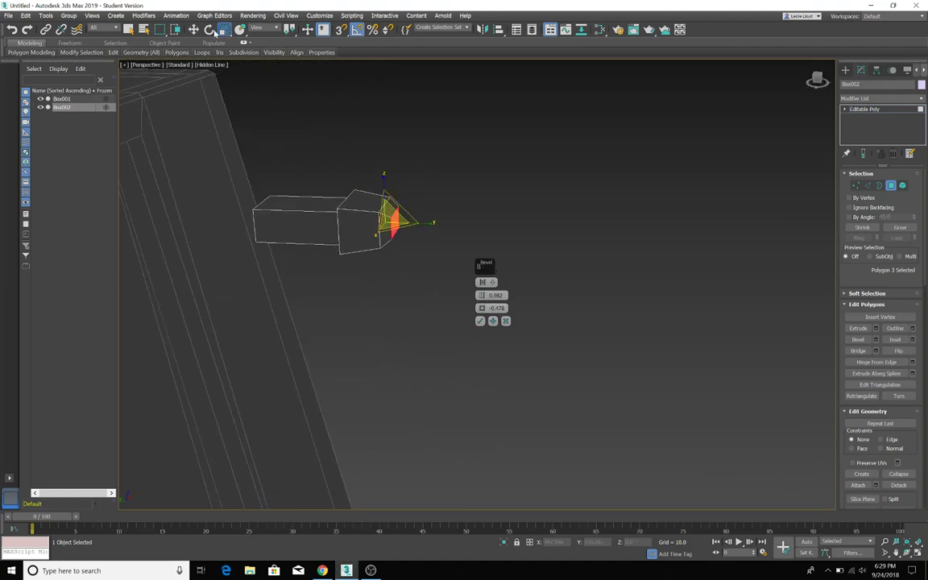
{"action": "left_click", "coordinate": [193, 29]}
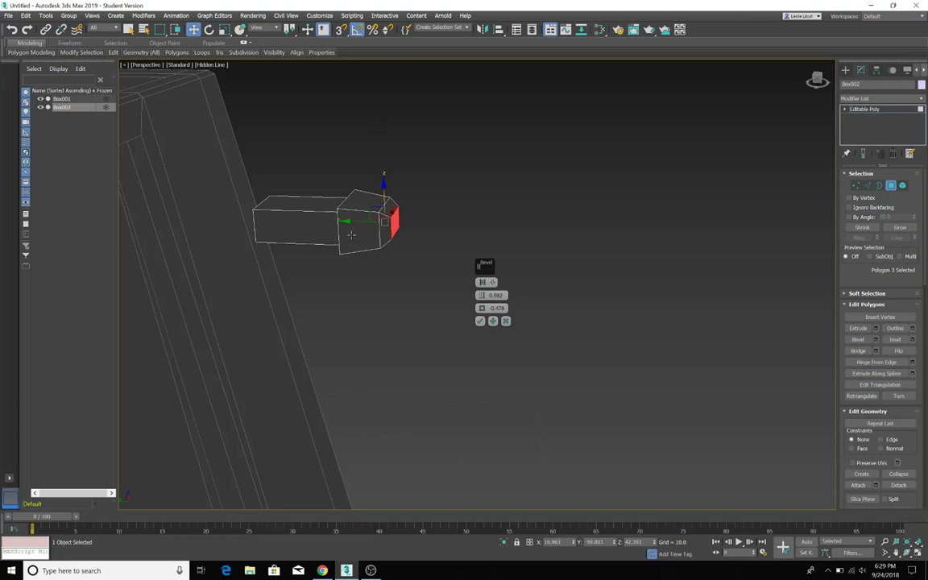
{"action": "left_click", "coordinate": [417, 221]}
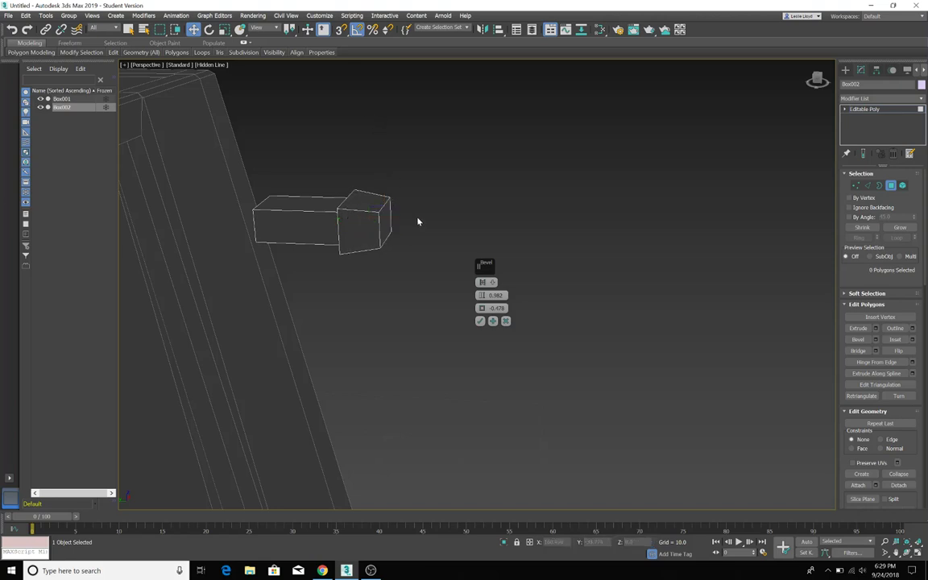
{"action": "left_click", "coordinate": [479, 320]}
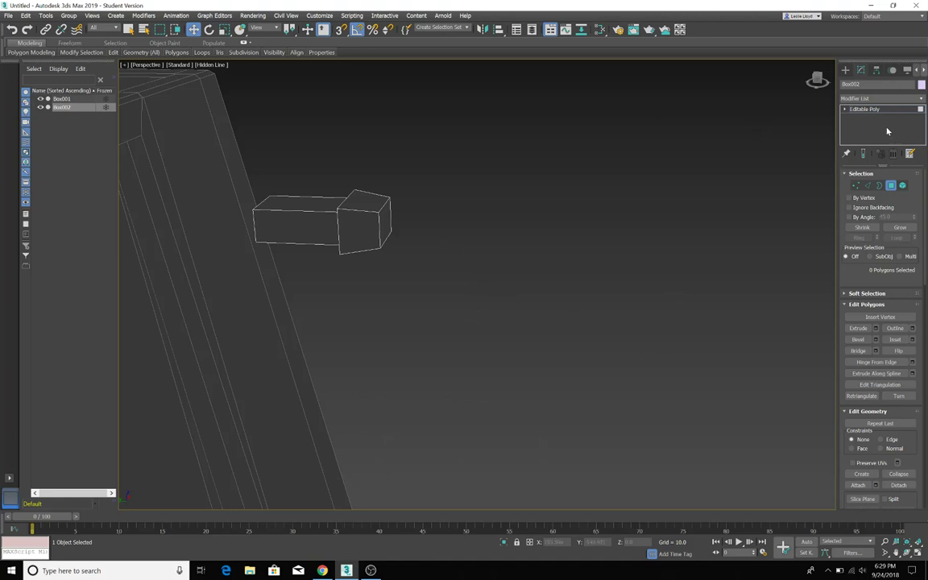
Step: Bevel the small part's outer end polygon with height 0.684 and outline -0.254, and deselect it
{"action": "left_click", "coordinate": [889, 185]}
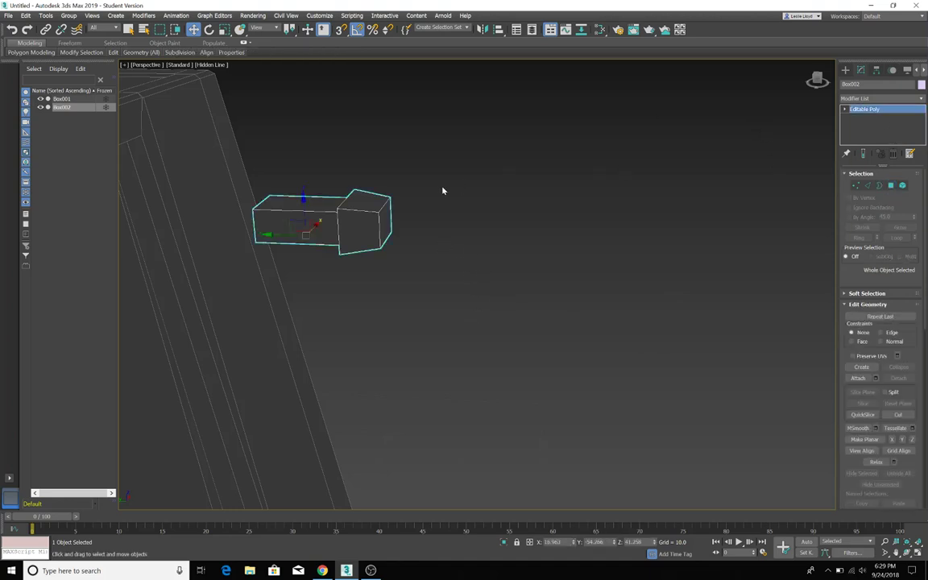
{"action": "left_click", "coordinate": [889, 185]}
{"action": "left_click", "coordinate": [385, 219]}
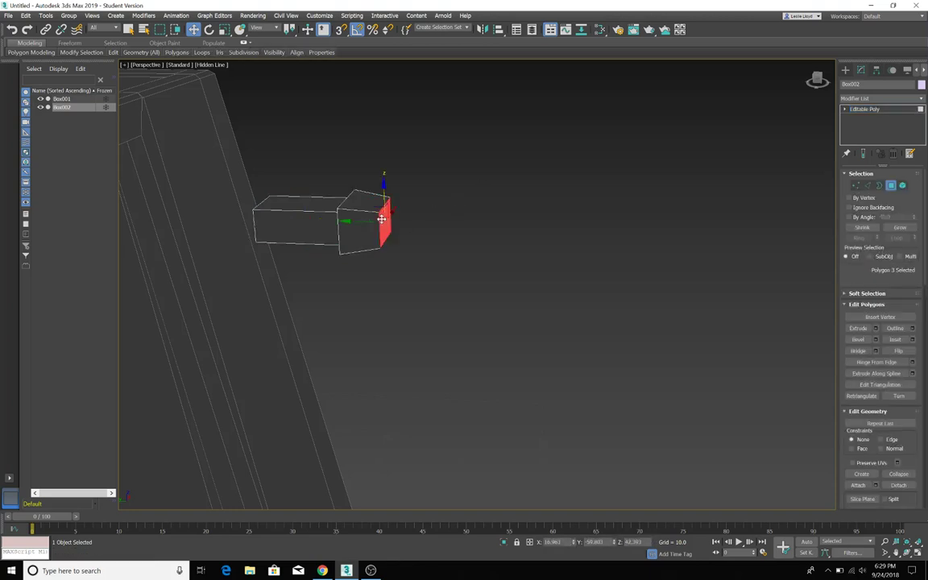
{"action": "left_click", "coordinate": [875, 339]}
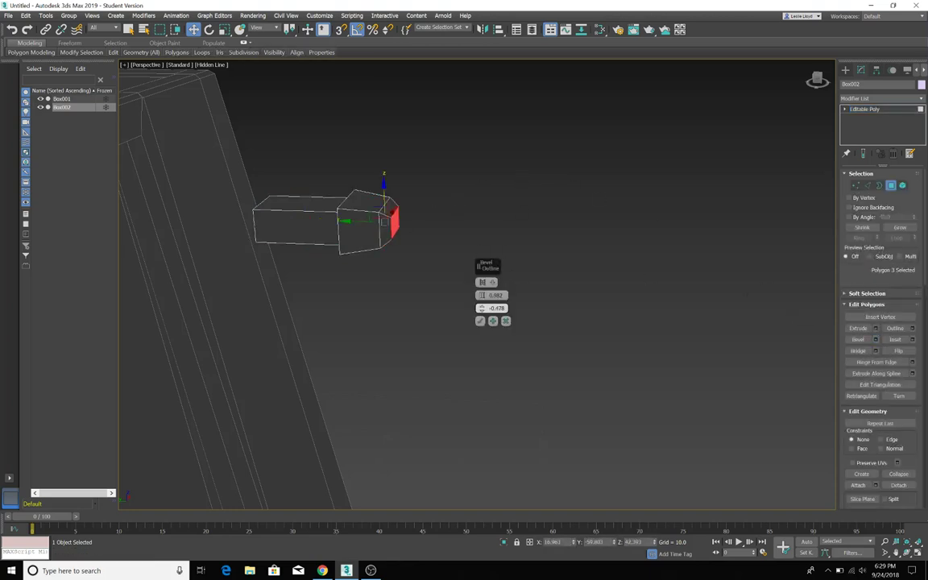
{"action": "left_click_drag", "start_coordinate": [481, 309], "coordinate": [483, 307]}
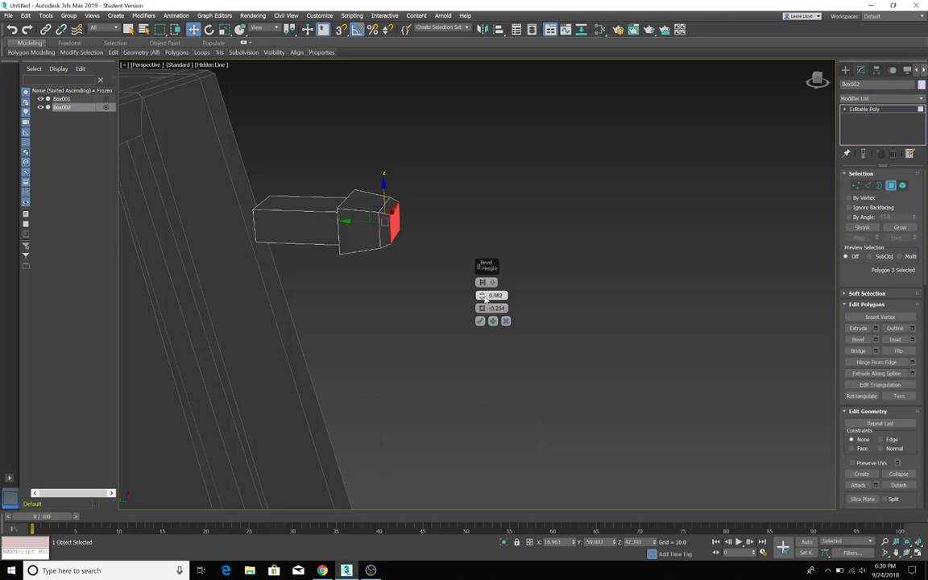
{"action": "left_click_drag", "start_coordinate": [484, 297], "coordinate": [483, 274]}
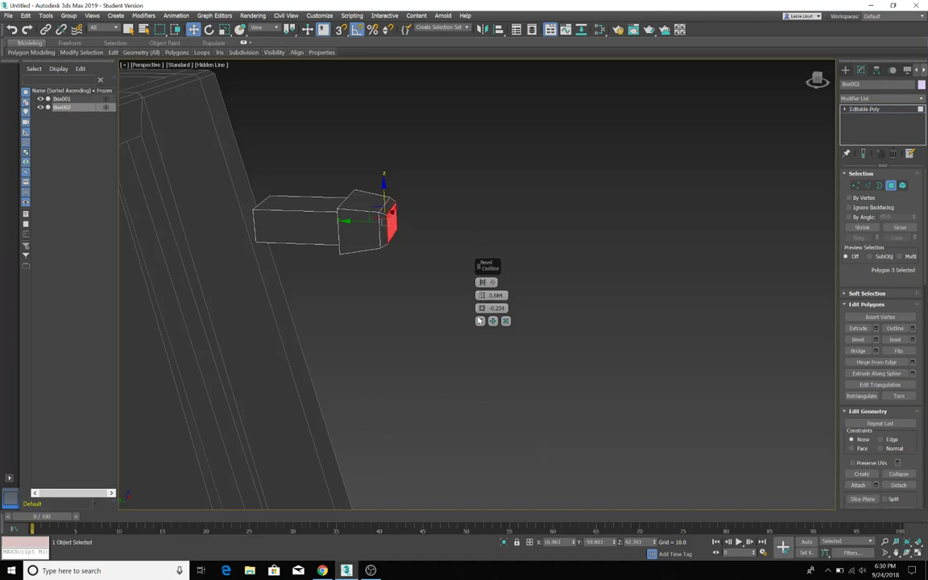
{"action": "left_click", "coordinate": [479, 320]}
{"action": "left_click", "coordinate": [504, 257]}
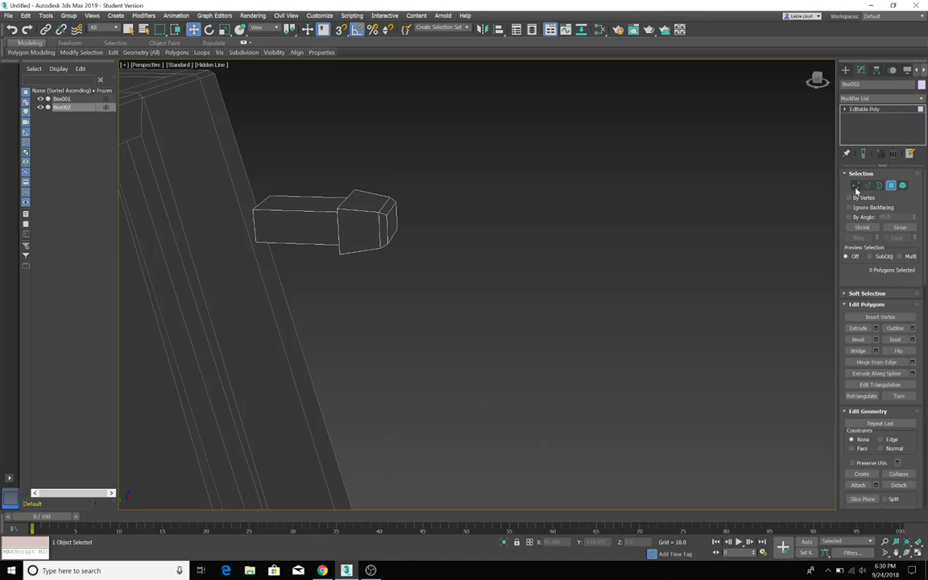
Step: Move the eight vertices at the part's outer tip back toward the panel to about Y -59.5
{"action": "key", "text": "1"}
{"action": "left_click_drag", "start_coordinate": [371, 288], "coordinate": [372, 287]}
{"action": "mouse_move", "coordinate": [549, 306]}
{"action": "middle_mouse_down", "text": "alt"}
{"action": "mouse_move", "coordinate": [487, 312]}
{"action": "mouse_move", "coordinate": [497, 277]}
{"action": "mouse_move", "coordinate": [549, 294]}
{"action": "middle_mouse_up", "text": "alt"}
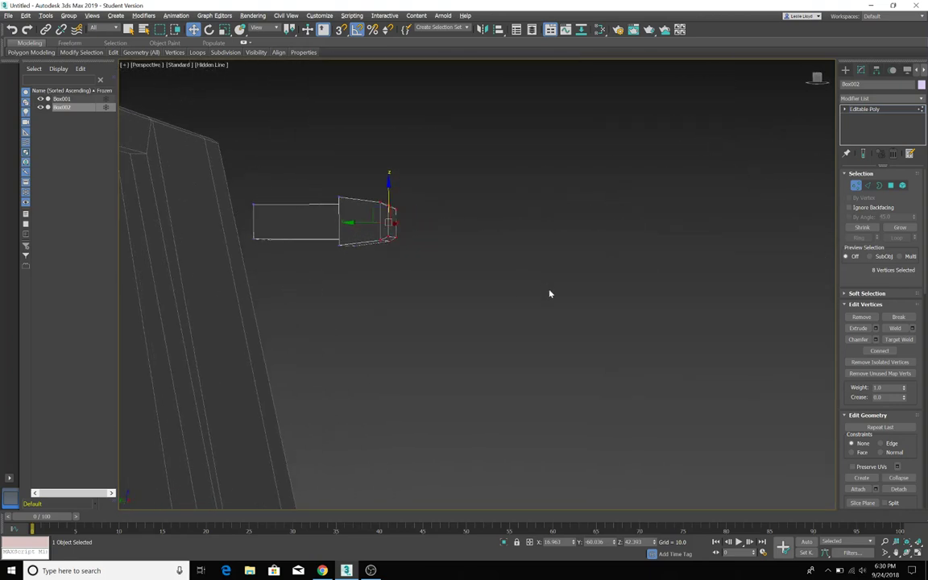
{"action": "right_click", "coordinate": [351, 225]}
{"action": "left_click_drag", "start_coordinate": [348, 222], "coordinate": [343, 226]}
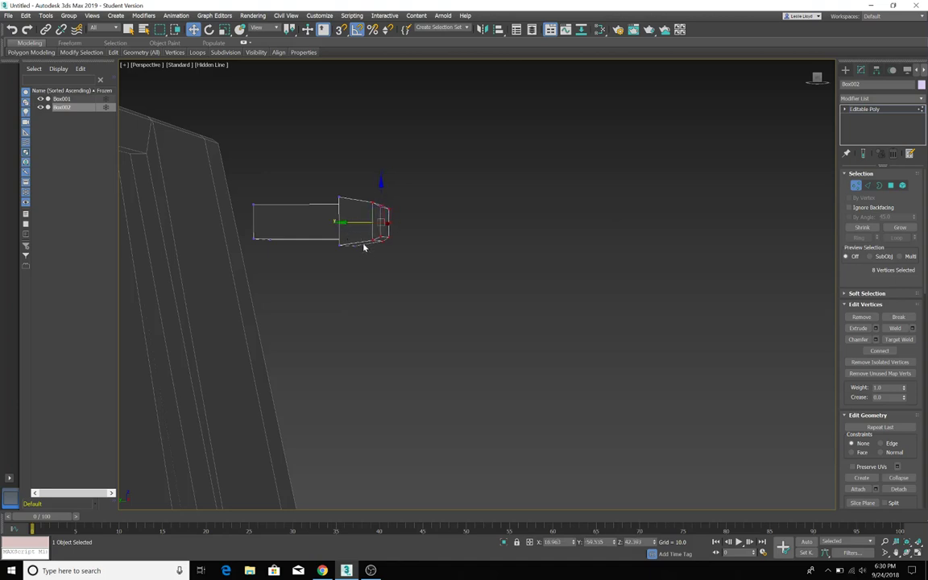
Step: Slant the part's head by moving its eight upper vertices toward the panel to about Y -57.8, and deselect the part
{"action": "middle_click_drag", "start_coordinate": [371, 257], "coordinate": [388, 233], "text": "alt"}
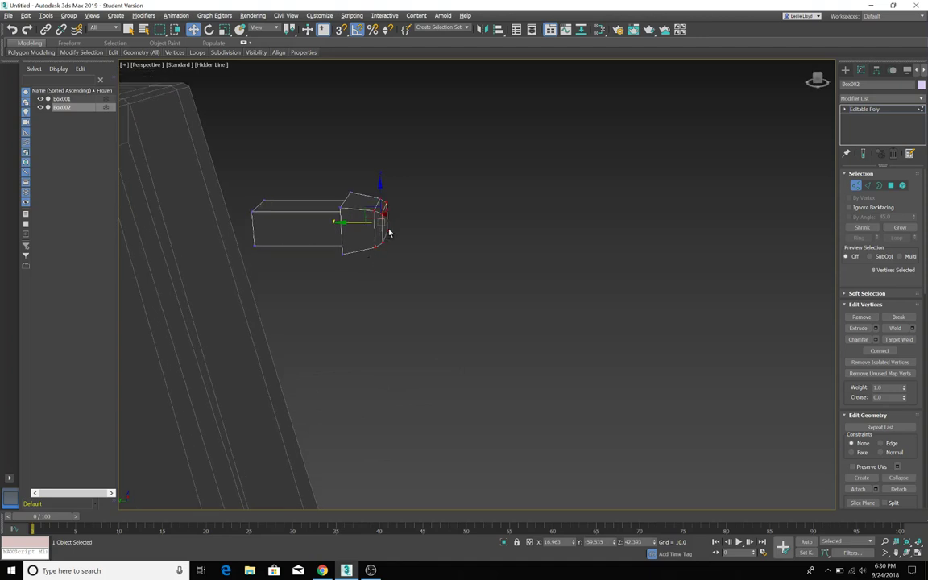
{"action": "left_click_drag", "start_coordinate": [333, 230], "coordinate": [318, 205]}
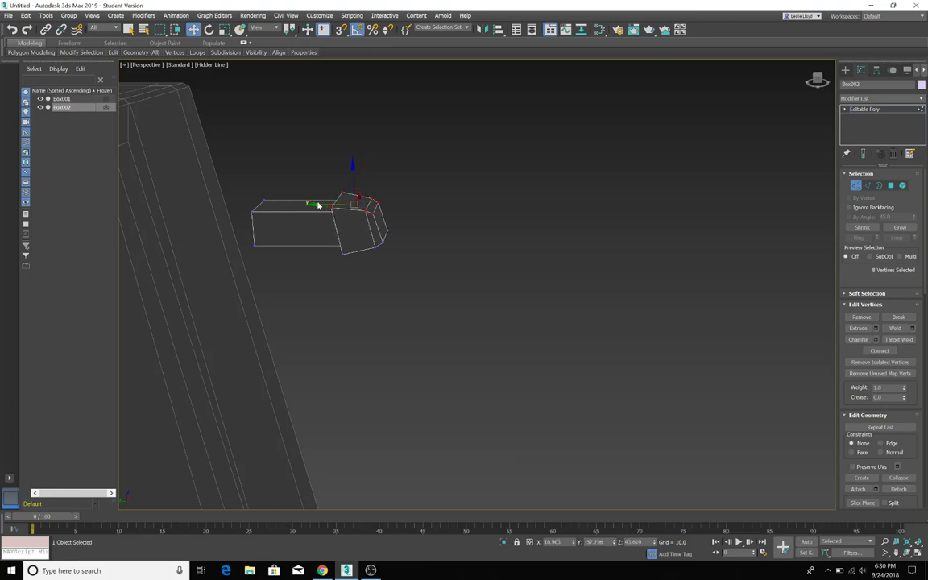
{"action": "scroll", "coordinate": [366, 258], "scroll_direction": "down", "scroll_amount": 2}
{"action": "scroll", "coordinate": [368, 257], "scroll_direction": "up", "scroll_amount": 2}
{"action": "scroll", "coordinate": [368, 256], "scroll_direction": "down", "scroll_amount": 2}
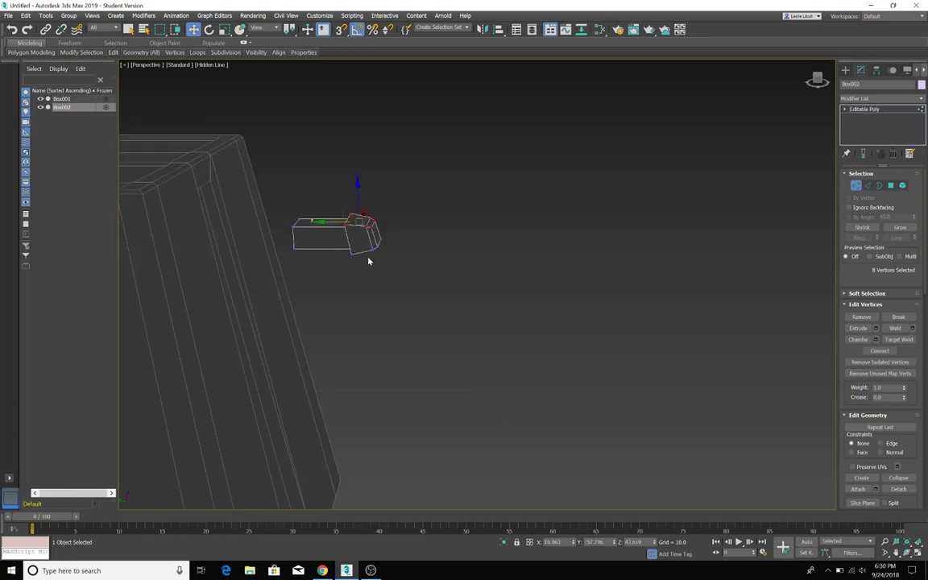
{"action": "mouse_move", "coordinate": [368, 261]}
{"action": "middle_mouse_down", "text": "alt"}
{"action": "mouse_move", "coordinate": [385, 256]}
{"action": "mouse_move", "coordinate": [356, 273]}
{"action": "middle_mouse_up", "text": "alt"}
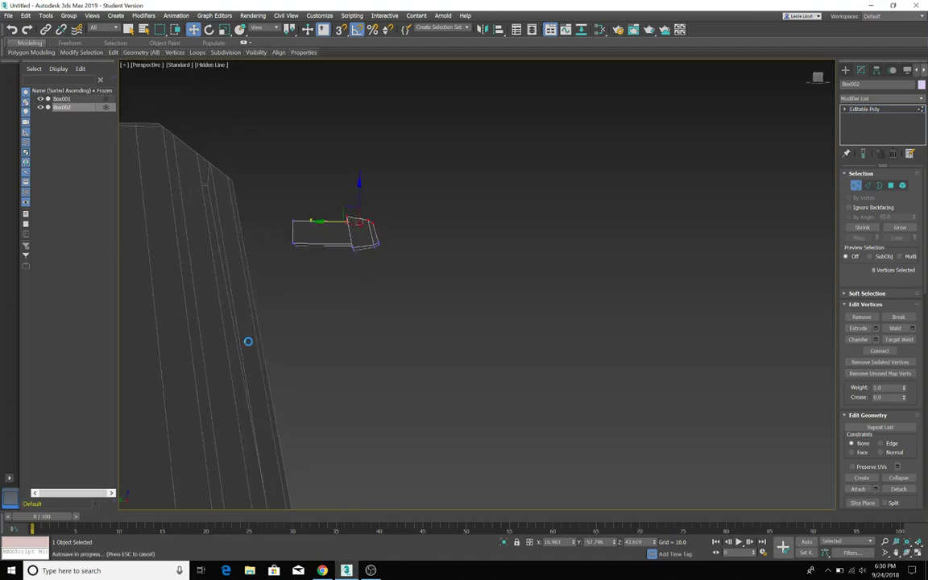
{"action": "left_click", "coordinate": [308, 176]}
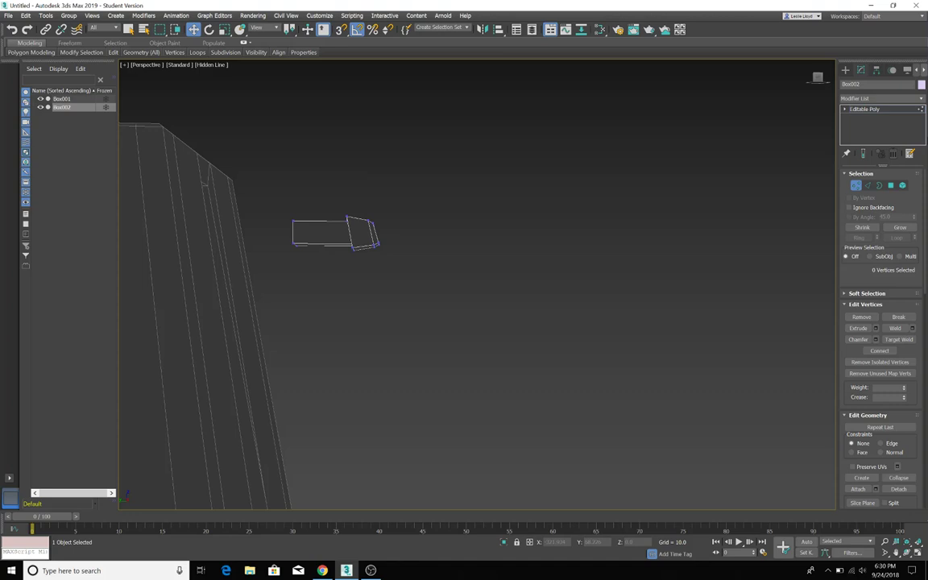
{"action": "left_click", "coordinate": [843, 73]}
{"action": "left_click", "coordinate": [424, 126]}
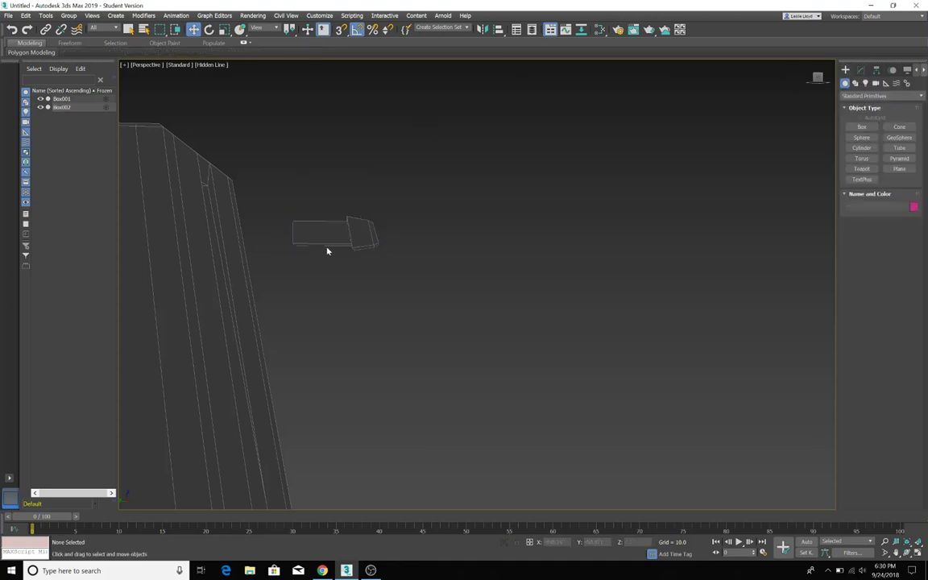
Step: Move the small part along Y into the recess on the object's front, to about Y -42
{"action": "left_click", "coordinate": [328, 247]}
{"action": "left_click_drag", "start_coordinate": [295, 244], "coordinate": [166, 234]}
{"action": "middle_click_drag", "start_coordinate": [323, 264], "coordinate": [531, 364], "text": "alt"}
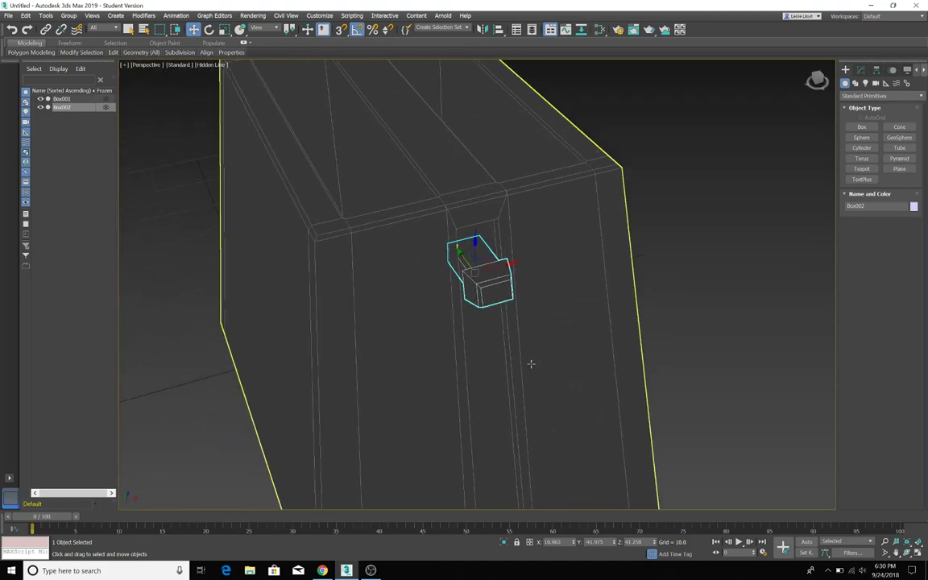
Step: Display the perspective view with Default Shading and deselect the small part
{"action": "left_click", "coordinate": [211, 64]}
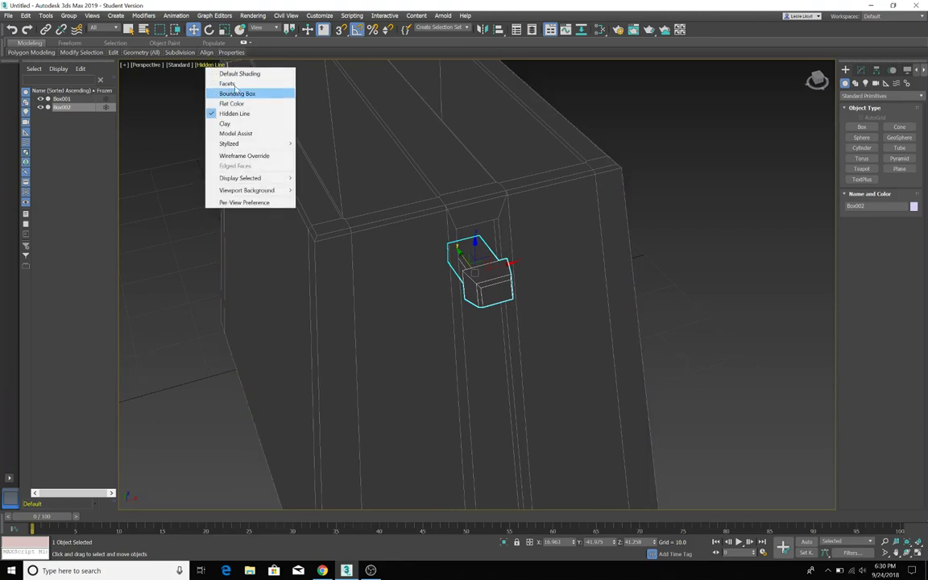
{"action": "left_click", "coordinate": [245, 74]}
{"action": "left_click", "coordinate": [206, 327]}
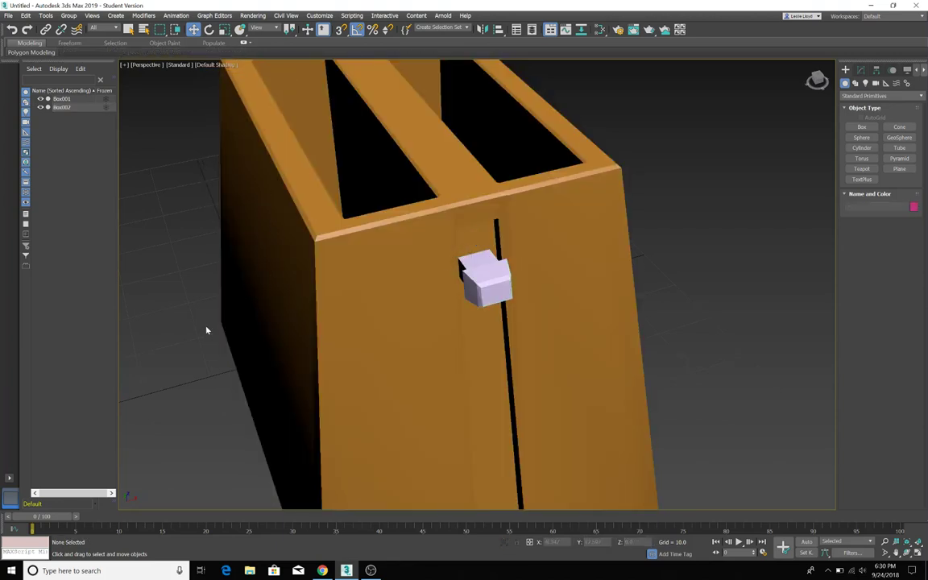
Step: Nudge the small part along Y to about -42.06 and check how it sits in the front recess
{"action": "left_click", "coordinate": [447, 259]}
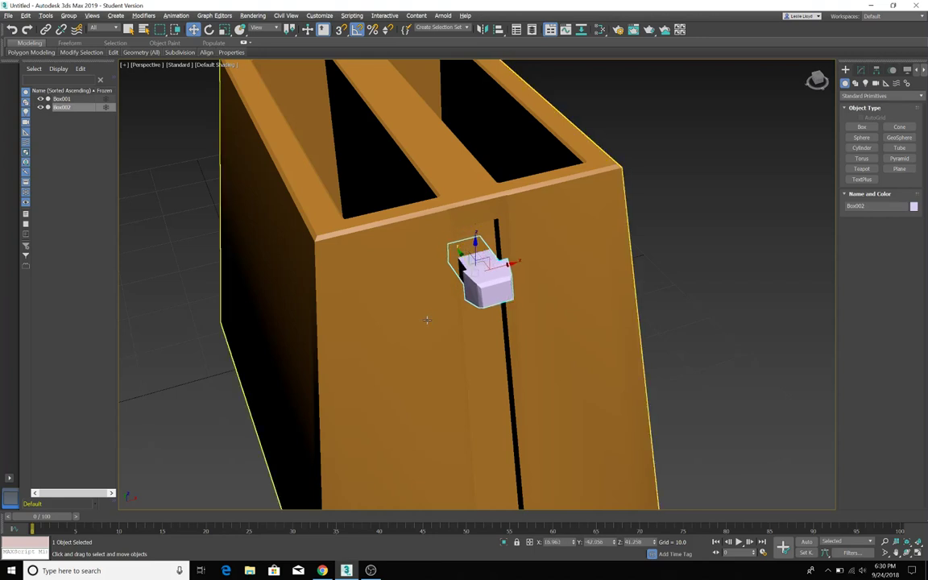
{"action": "middle_click_drag", "start_coordinate": [427, 321], "coordinate": [512, 285], "text": "alt"}
{"action": "scroll", "coordinate": [743, 228], "scroll_direction": "down", "scroll_amount": 2}
{"action": "scroll", "coordinate": [741, 228], "scroll_direction": "up", "scroll_amount": 2}
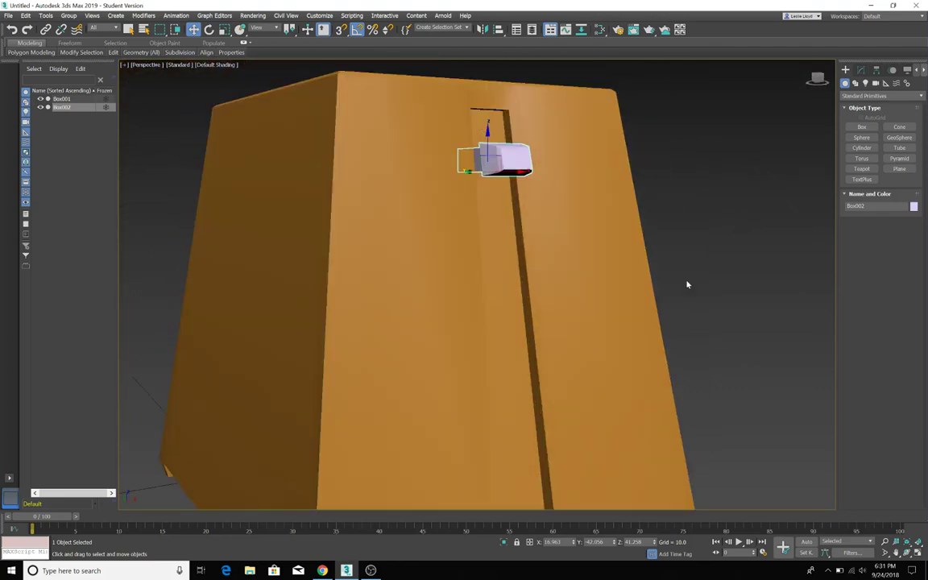
{"action": "scroll", "coordinate": [654, 338], "scroll_direction": "down", "scroll_amount": 1}
{"action": "left_click", "coordinate": [371, 570]}
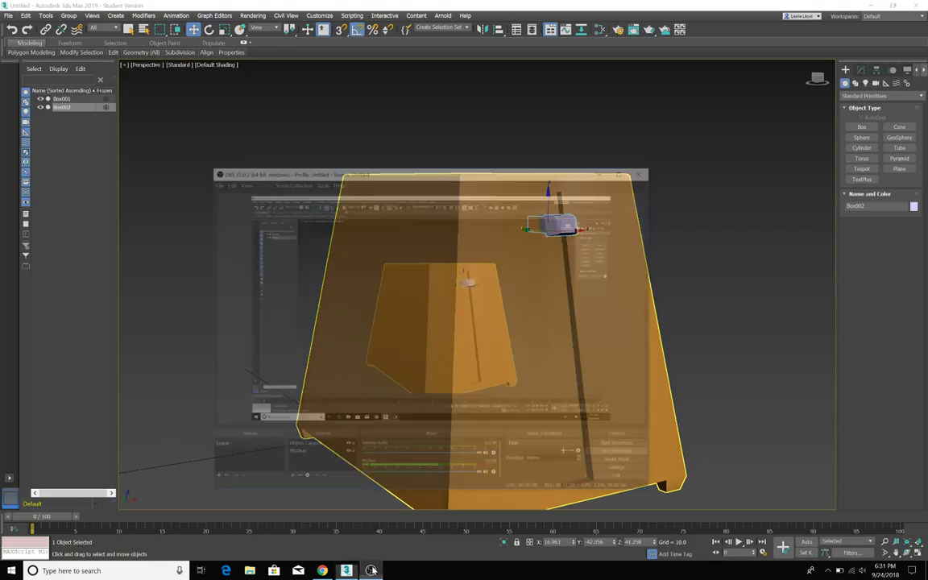